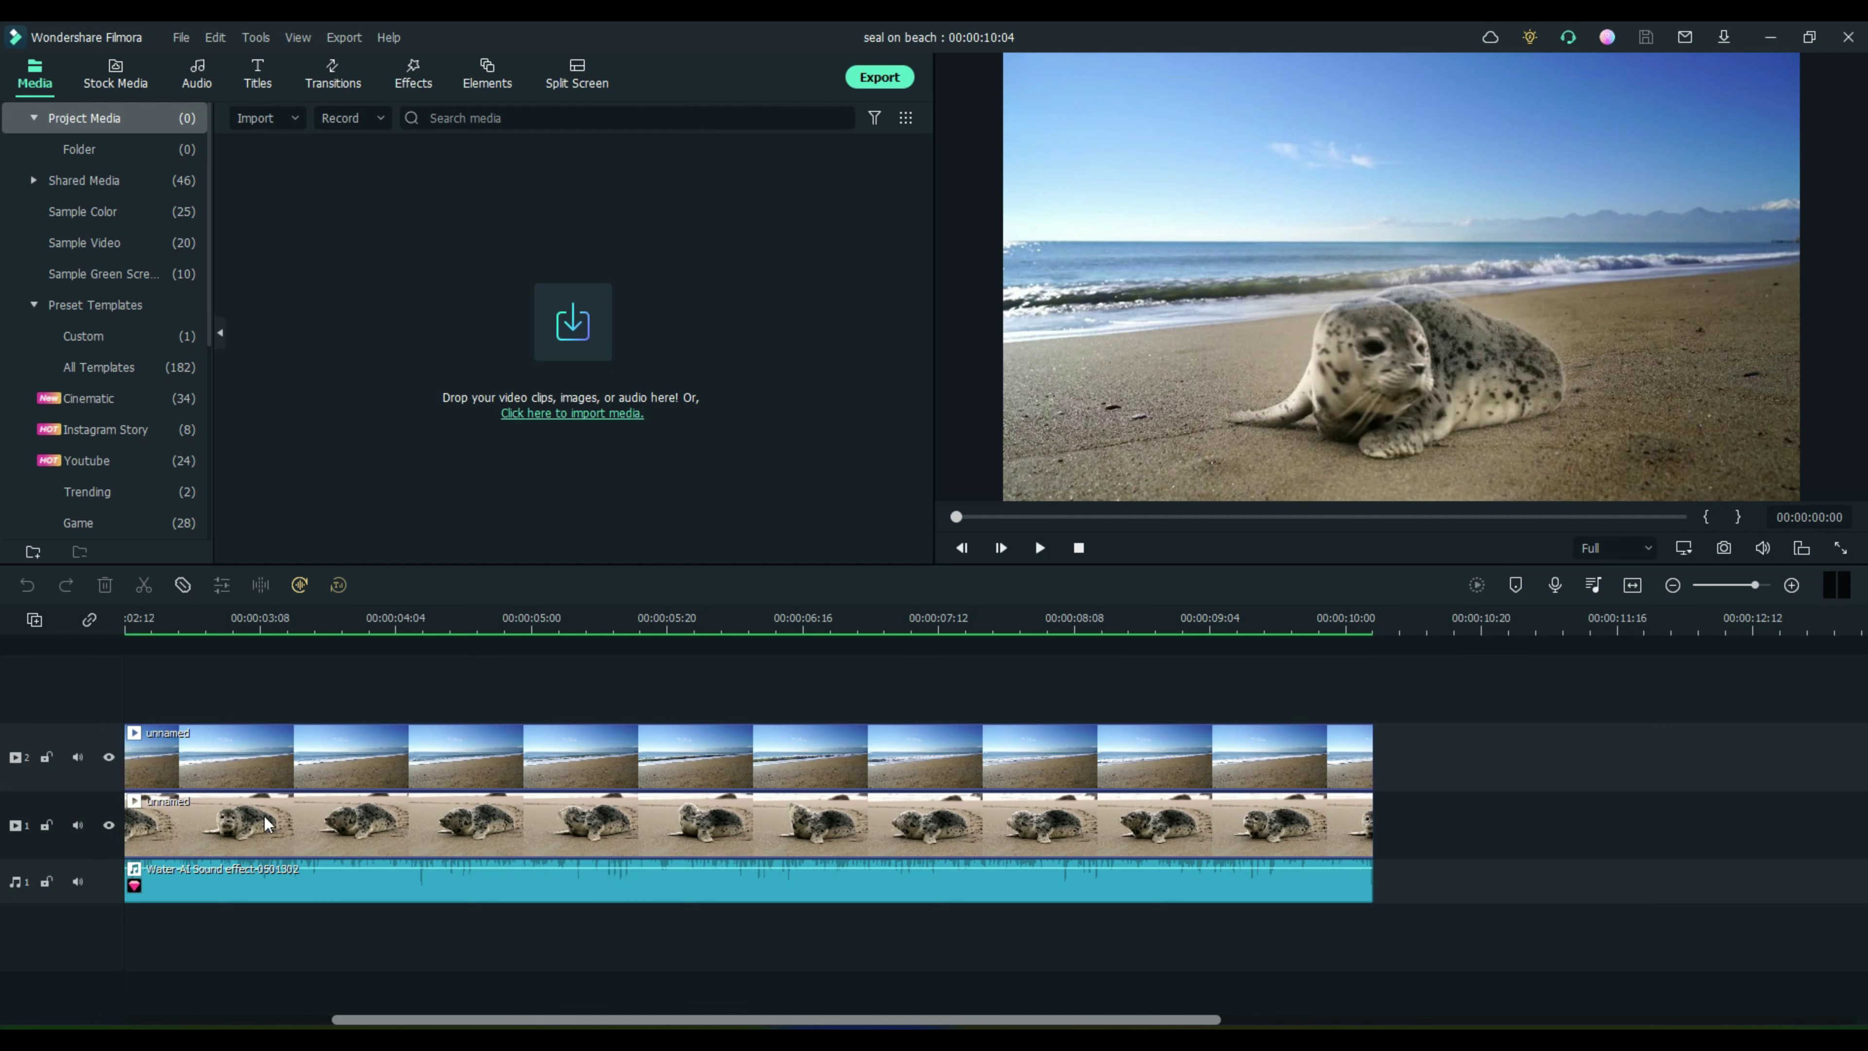
Step: Preview the beach and seal layers alone by toggling each track's visibility, then mute the sound-effect track
{"action": "left_click", "coordinate": [225, 620]}
{"action": "left_click_drag", "start_coordinate": [225, 610], "coordinate": [88, 620]}
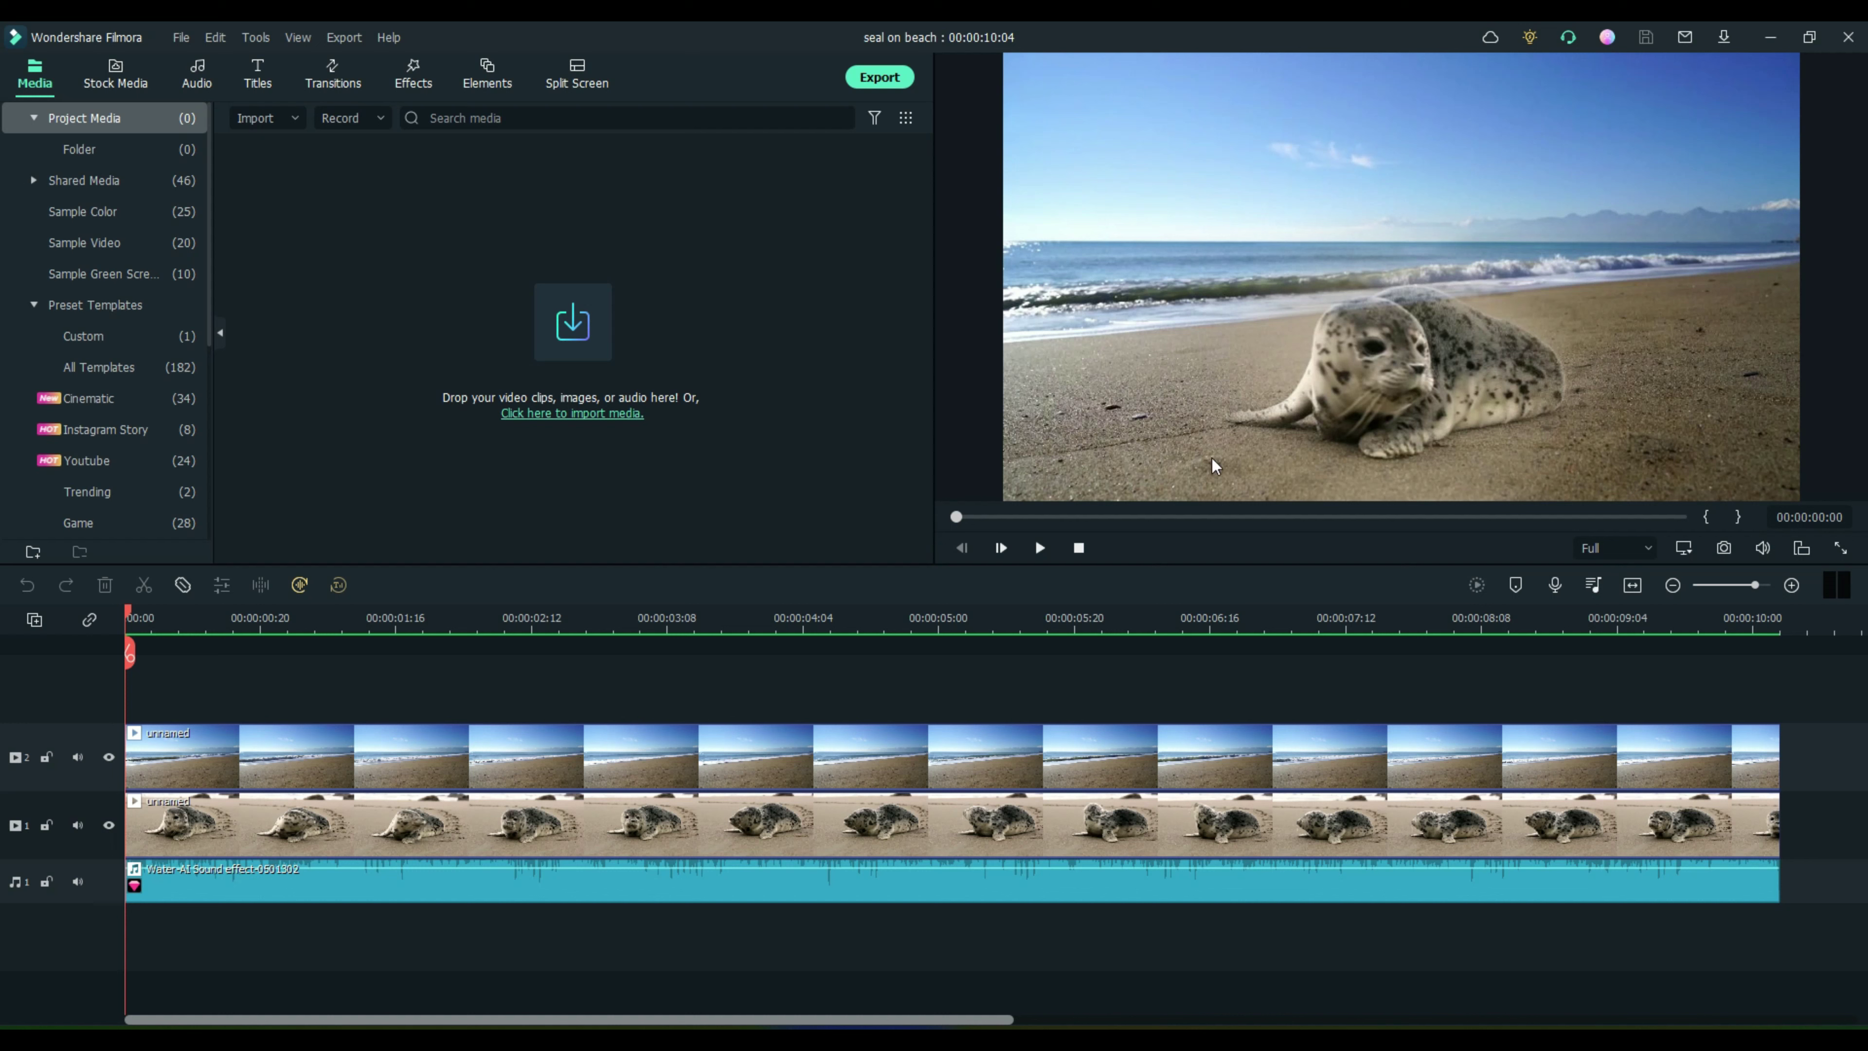
{"action": "left_click", "coordinate": [108, 825]}
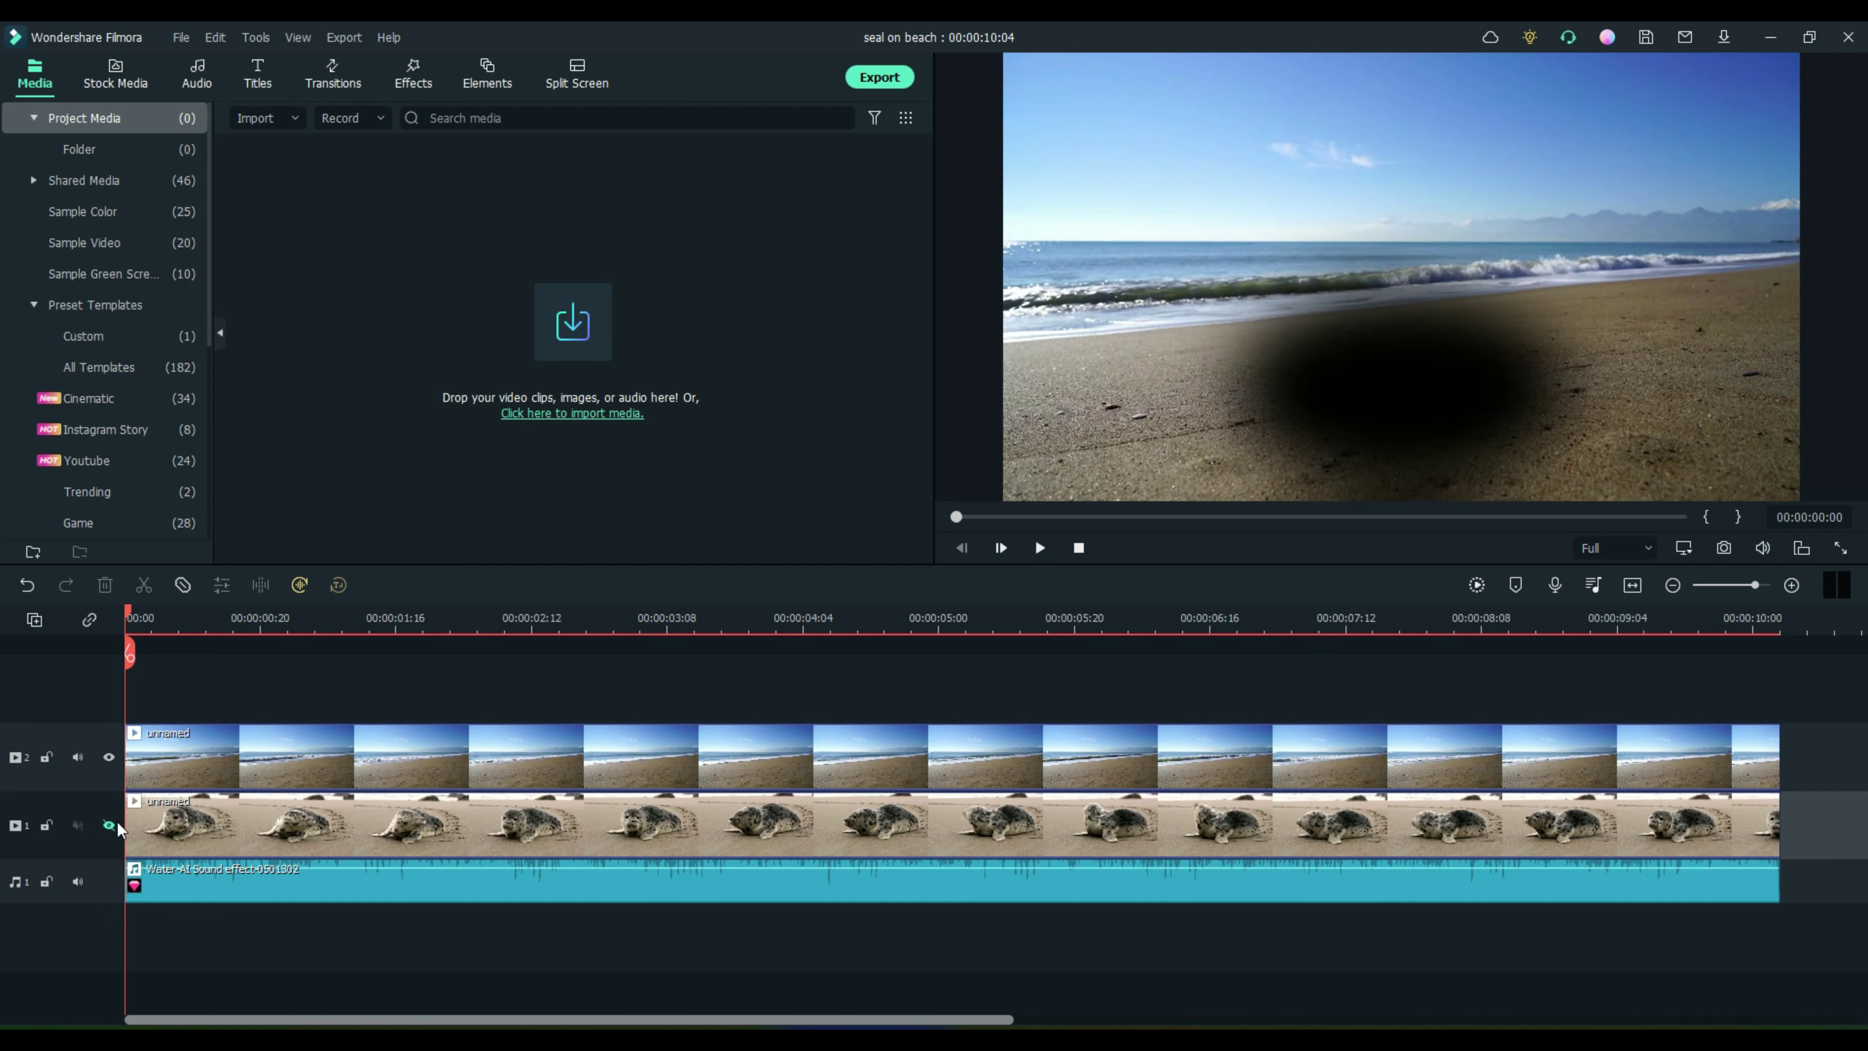
{"action": "left_click", "coordinate": [110, 826]}
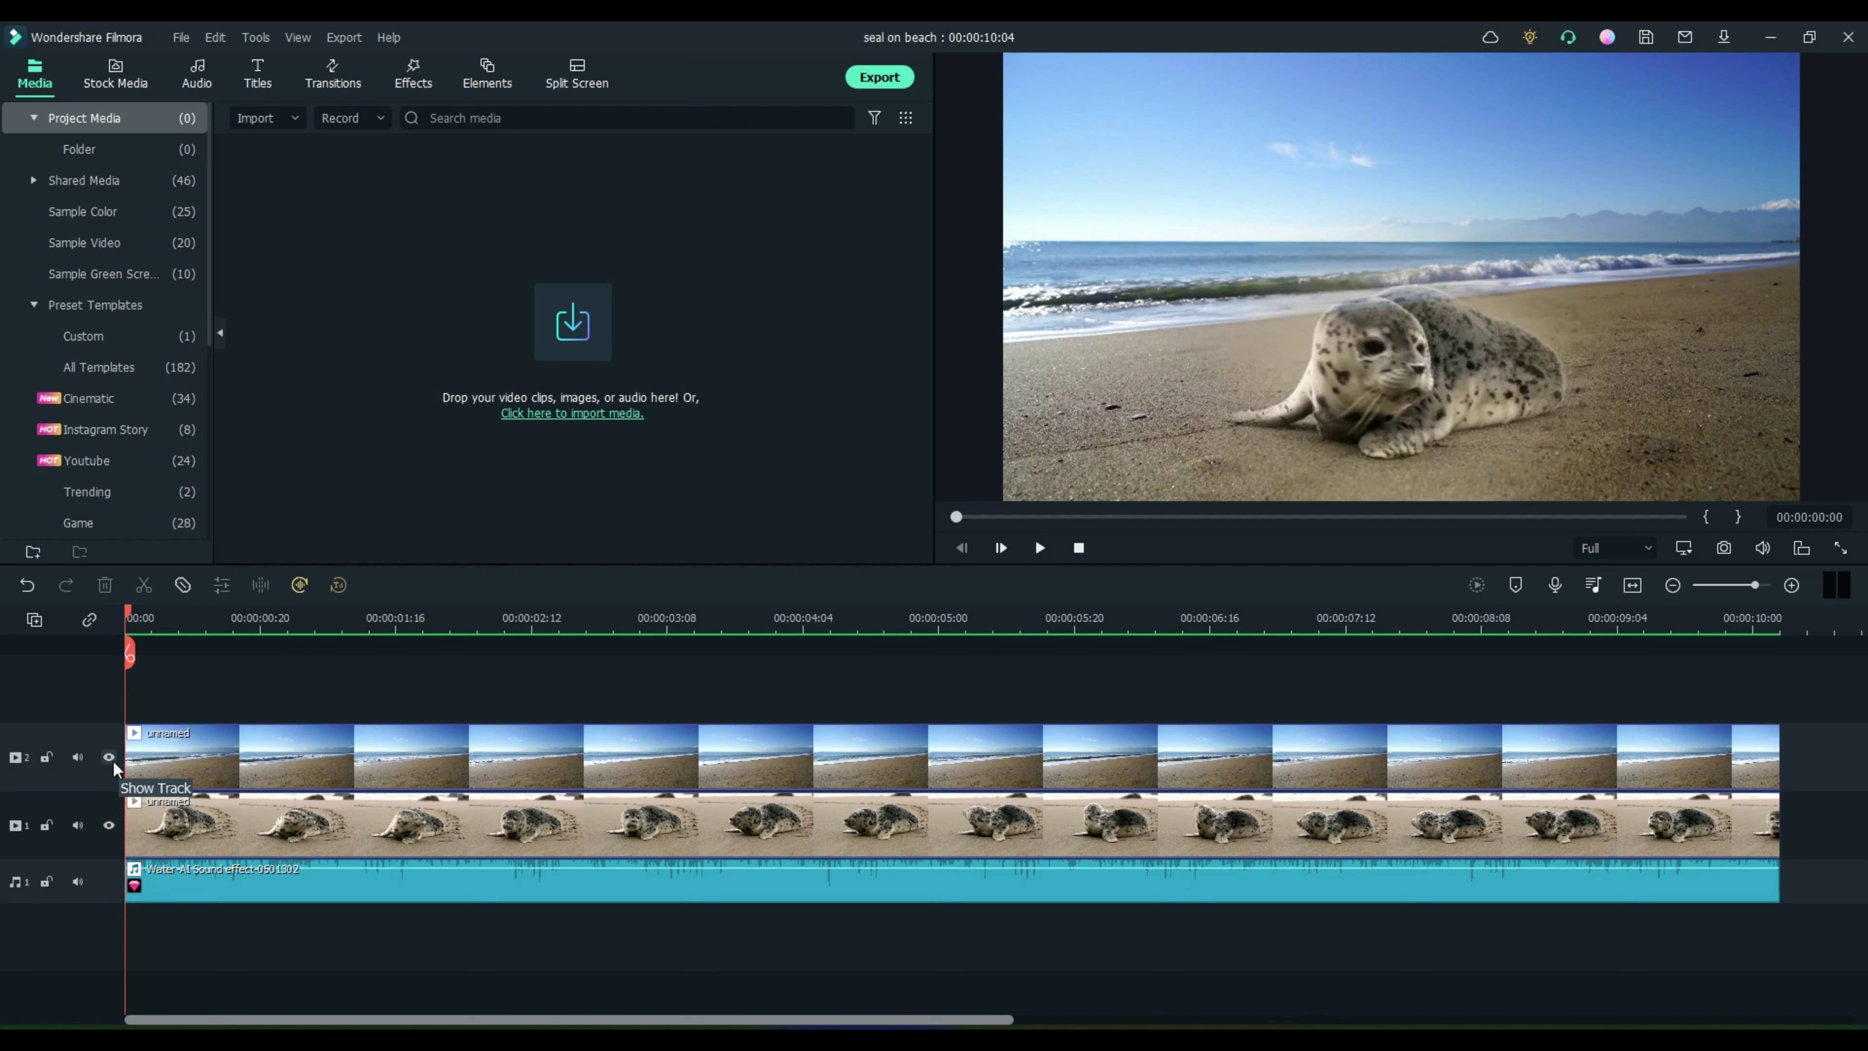
{"action": "left_click", "coordinate": [108, 758]}
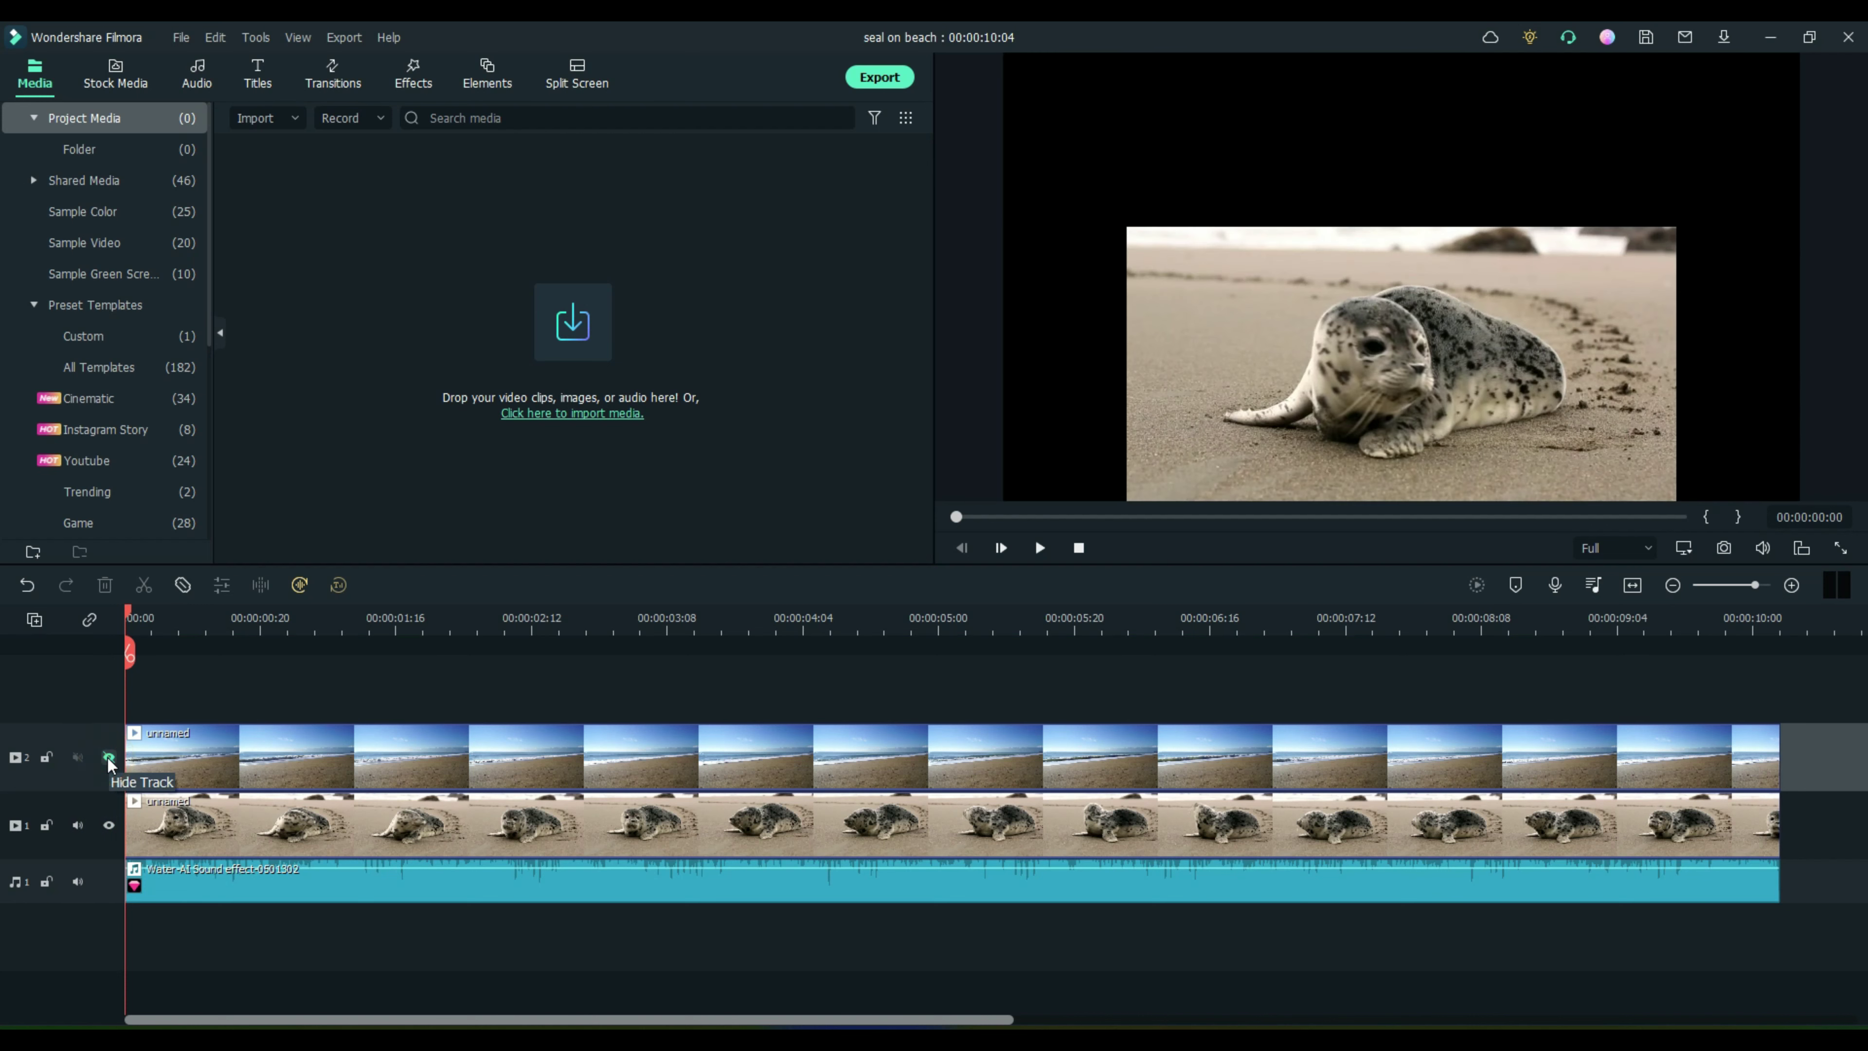
{"action": "left_click", "coordinate": [108, 758]}
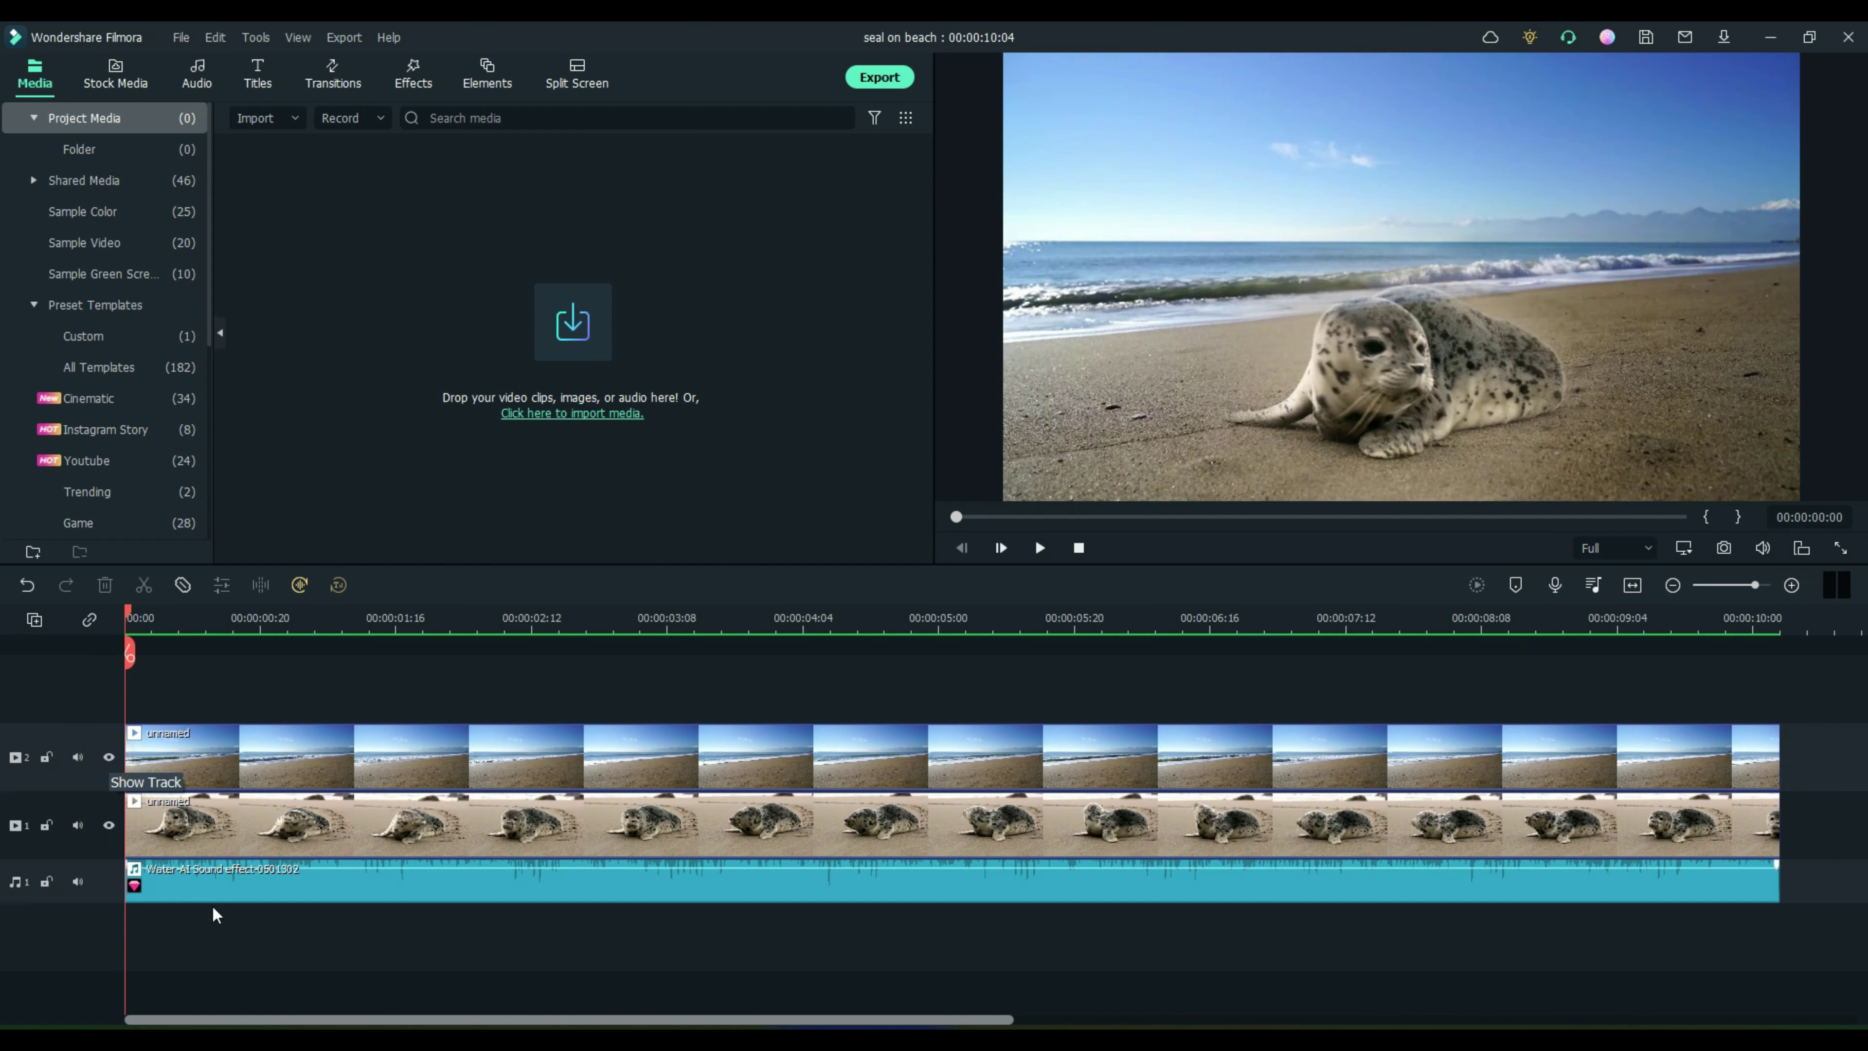
{"action": "left_click", "coordinate": [83, 882]}
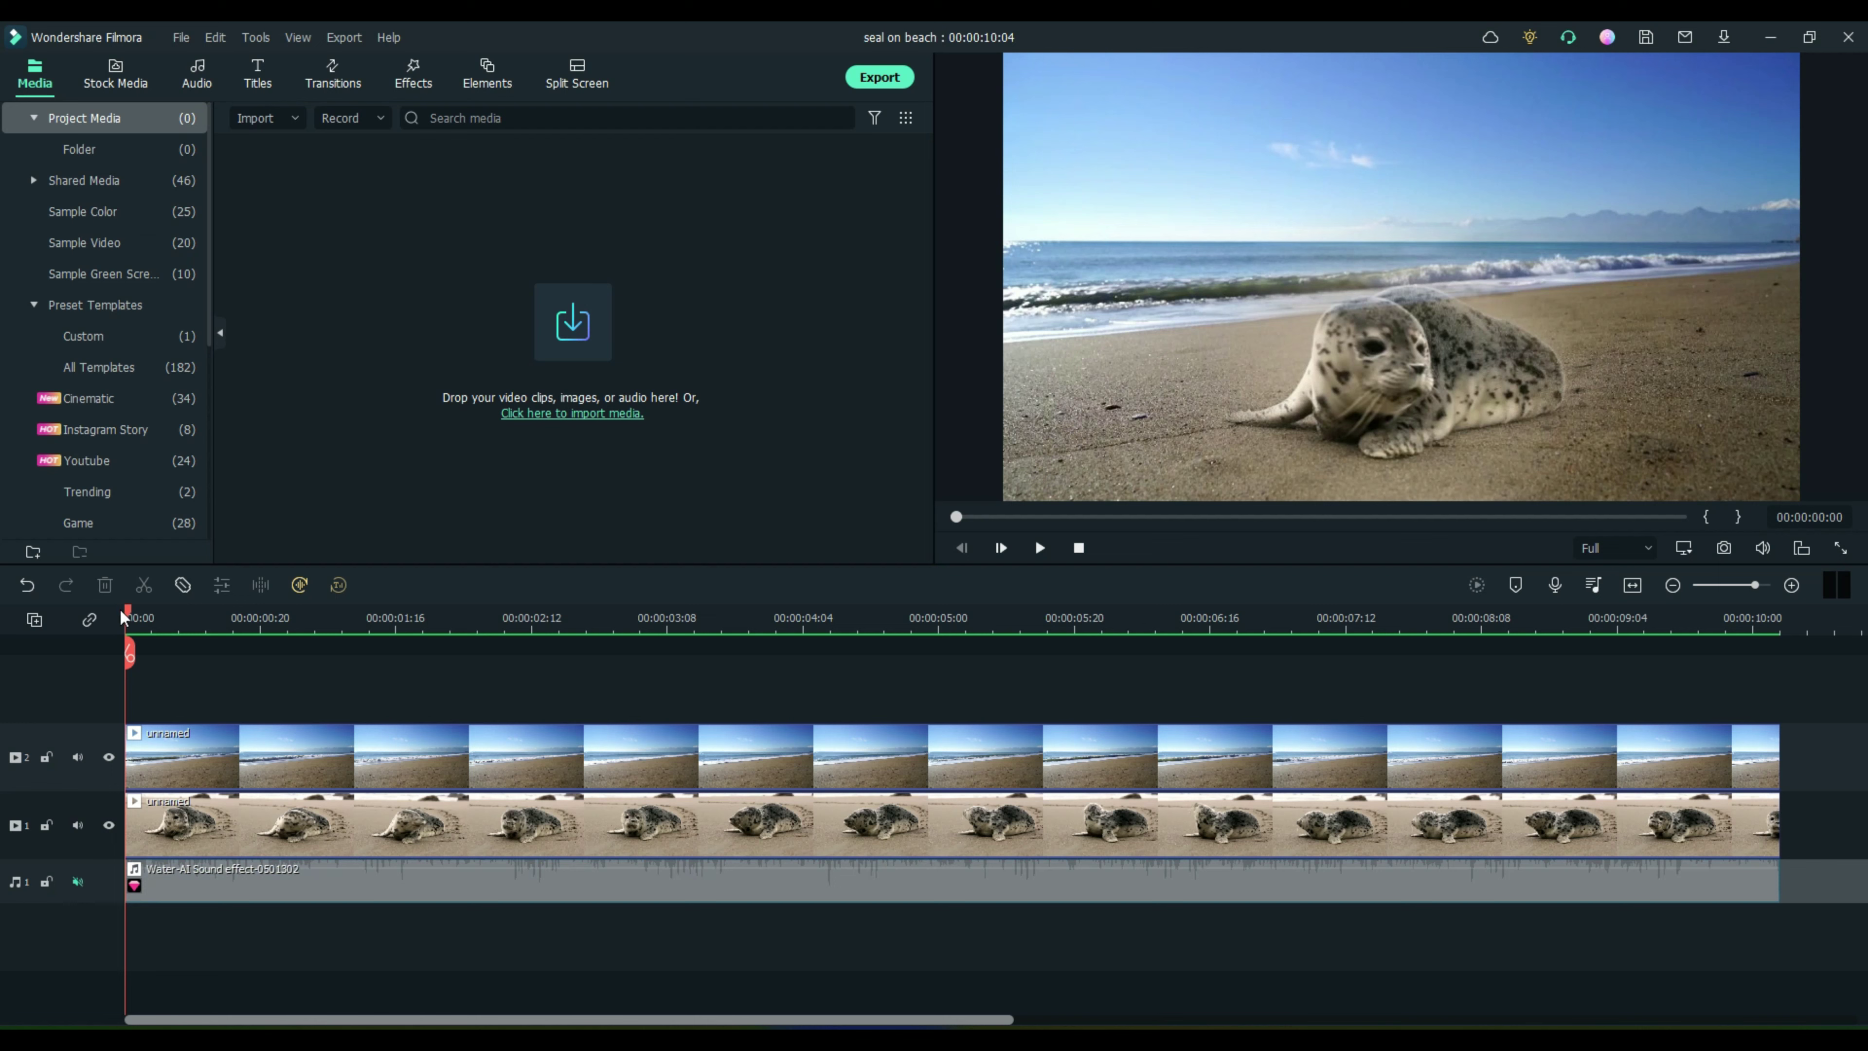
{"action": "left_click_drag", "start_coordinate": [124, 610], "coordinate": [29, 800]}
Step: Open the beach clip's Video > Mask settings and scroll down to the SAVE AS CUSTOM button
{"action": "double_click", "coordinate": [265, 752]}
{"action": "left_click", "coordinate": [82, 112]}
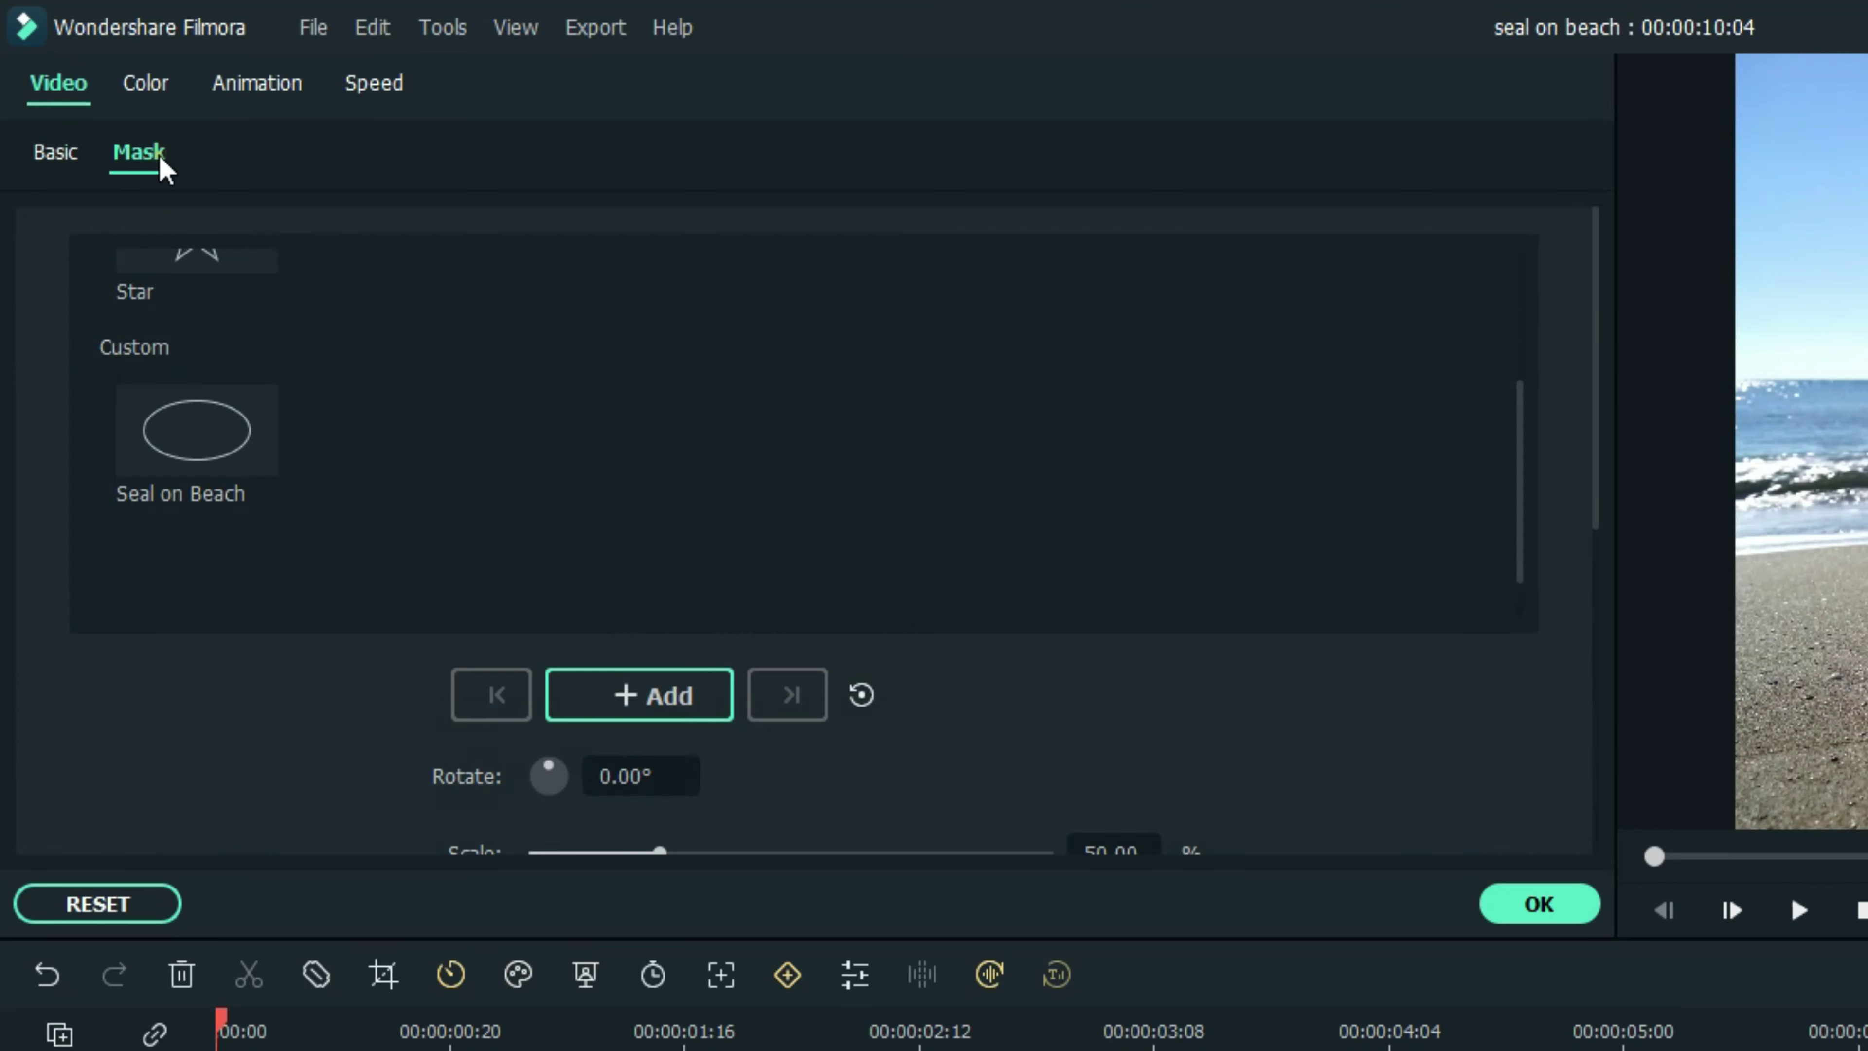
{"action": "scroll", "coordinate": [347, 307], "scroll_direction": "up", "scroll_amount": 3}
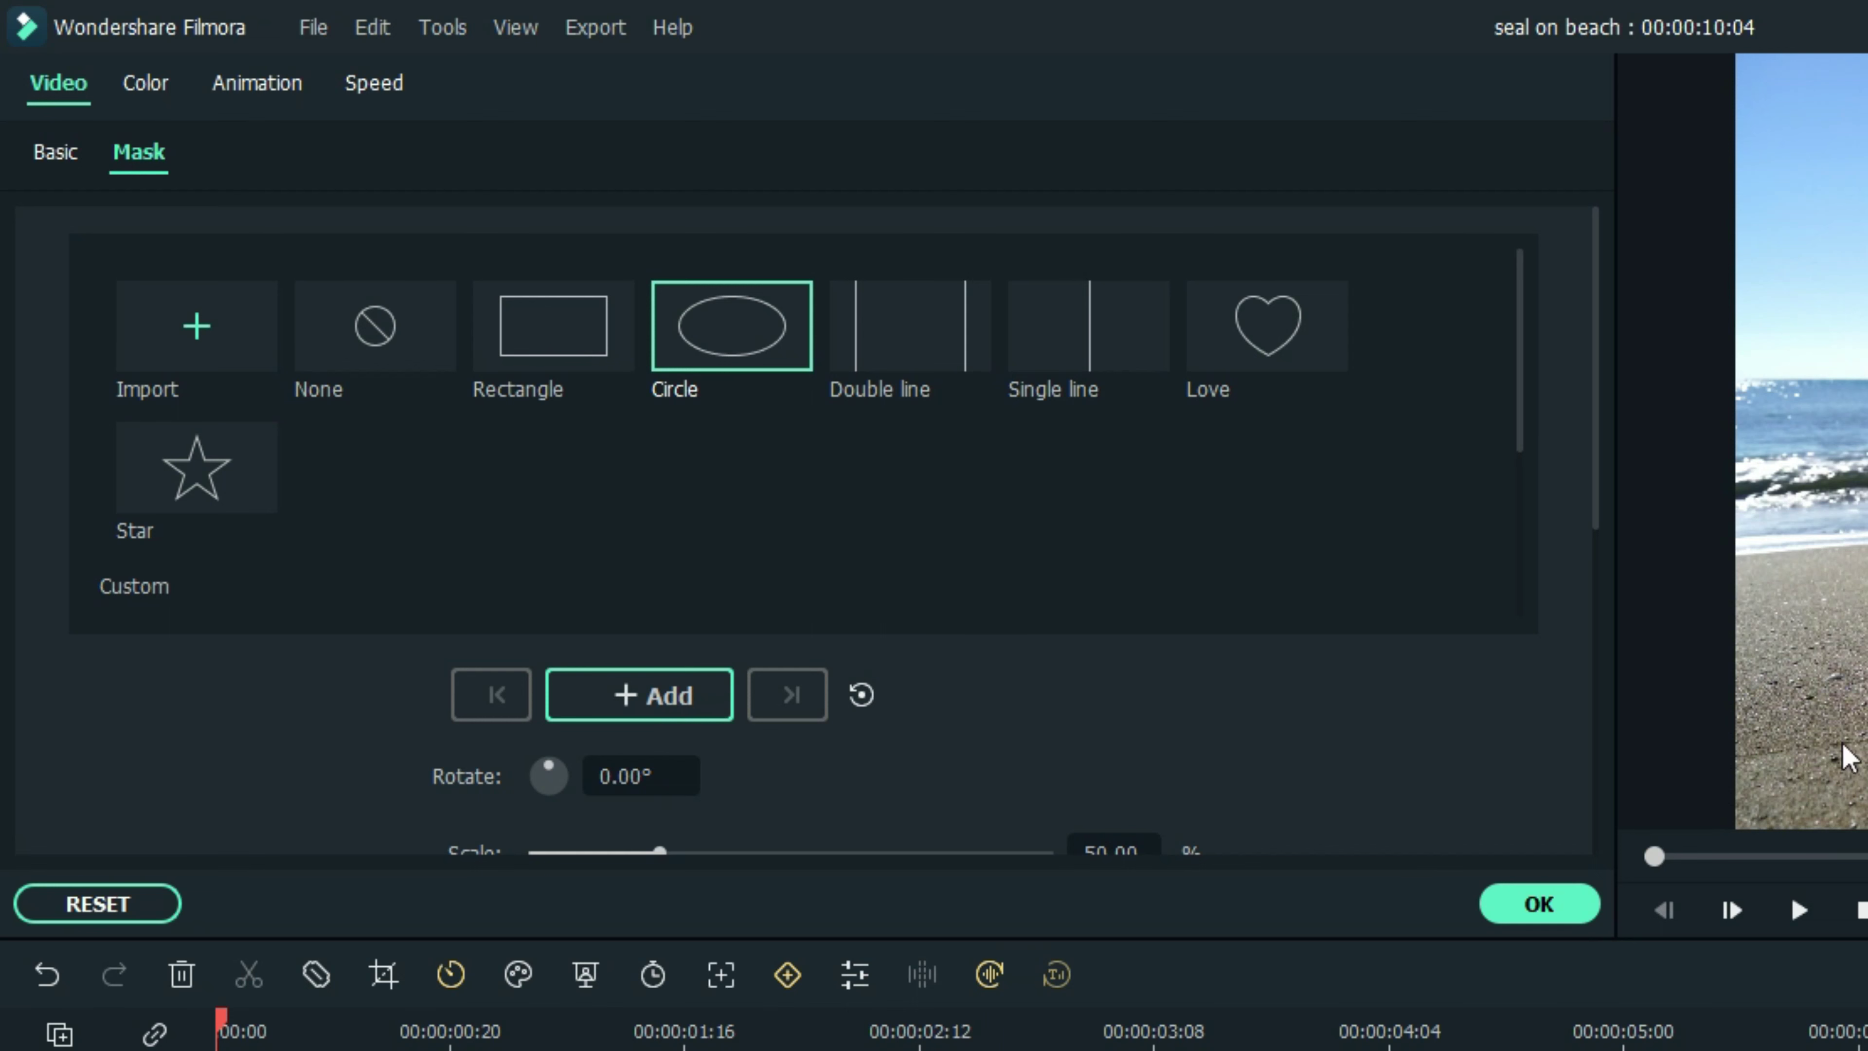
{"action": "scroll", "coordinate": [1229, 676], "scroll_direction": "down", "scroll_amount": 2}
{"action": "scroll", "coordinate": [1229, 588], "scroll_direction": "down", "scroll_amount": 4}
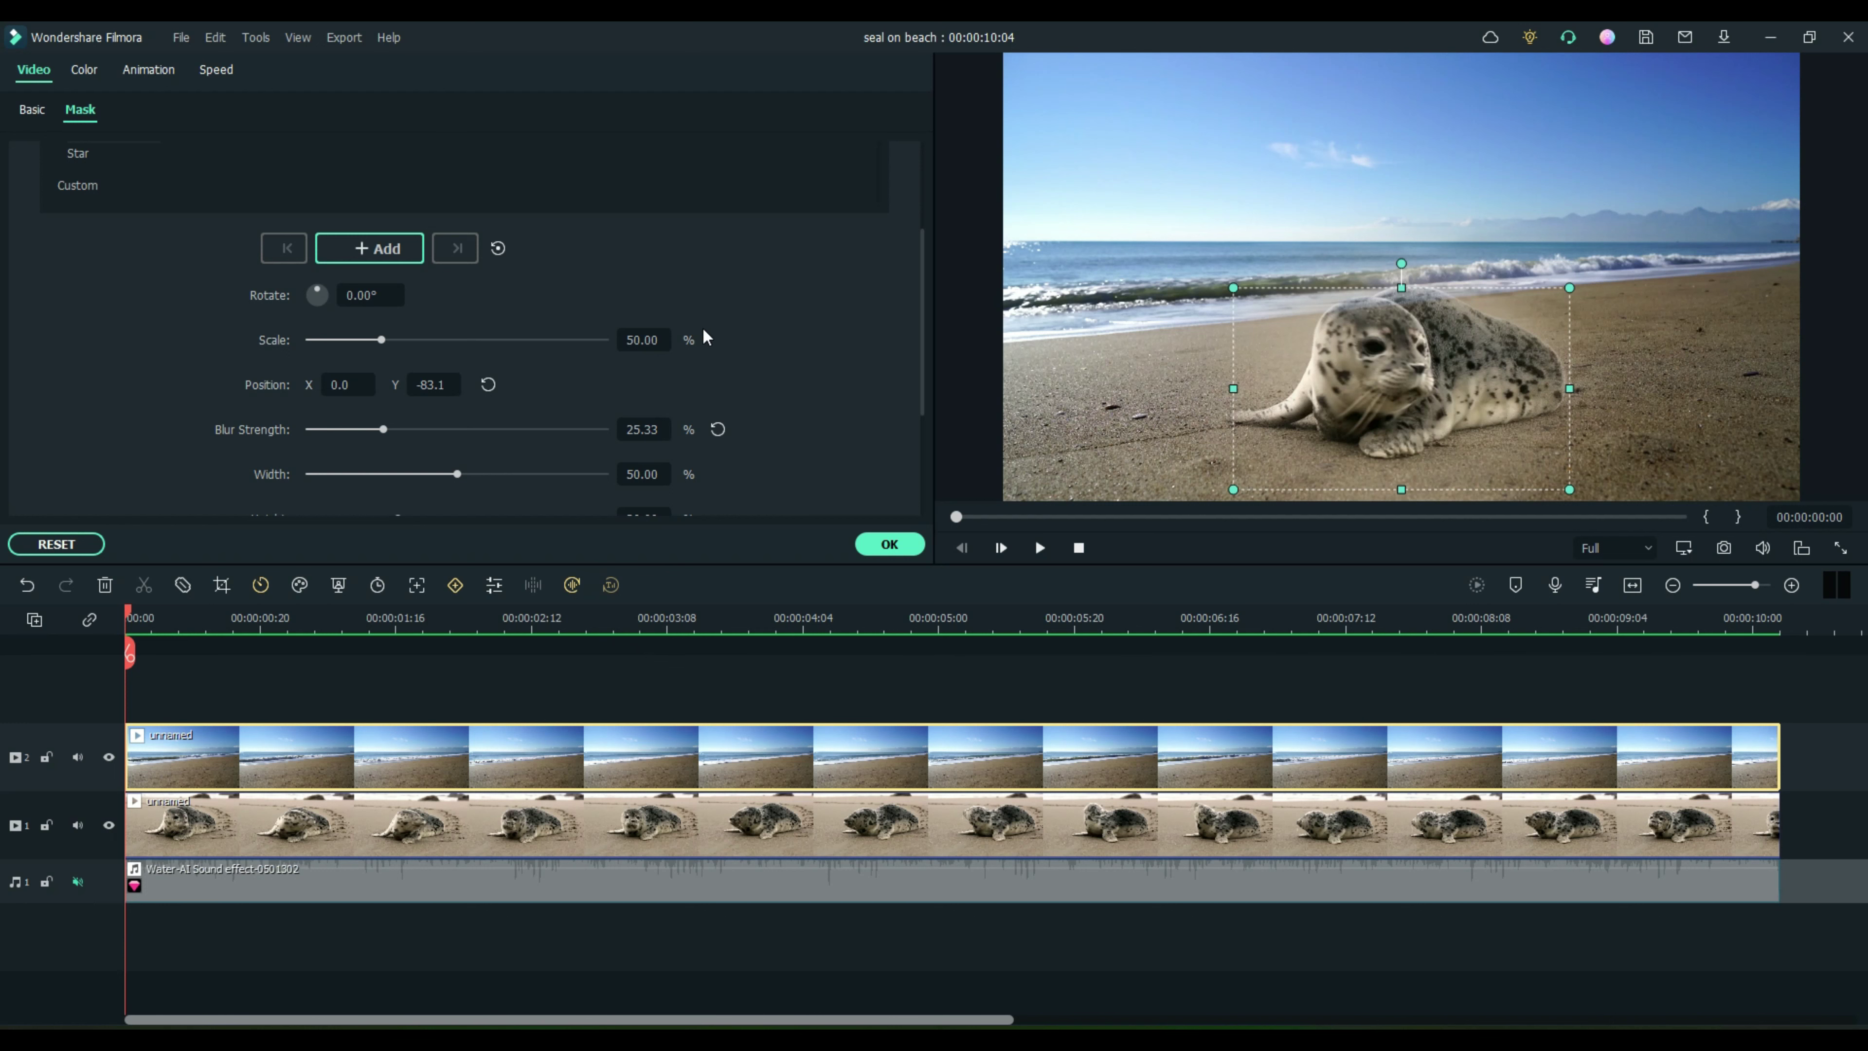
{"action": "scroll", "coordinate": [700, 338], "scroll_direction": "down", "scroll_amount": 1}
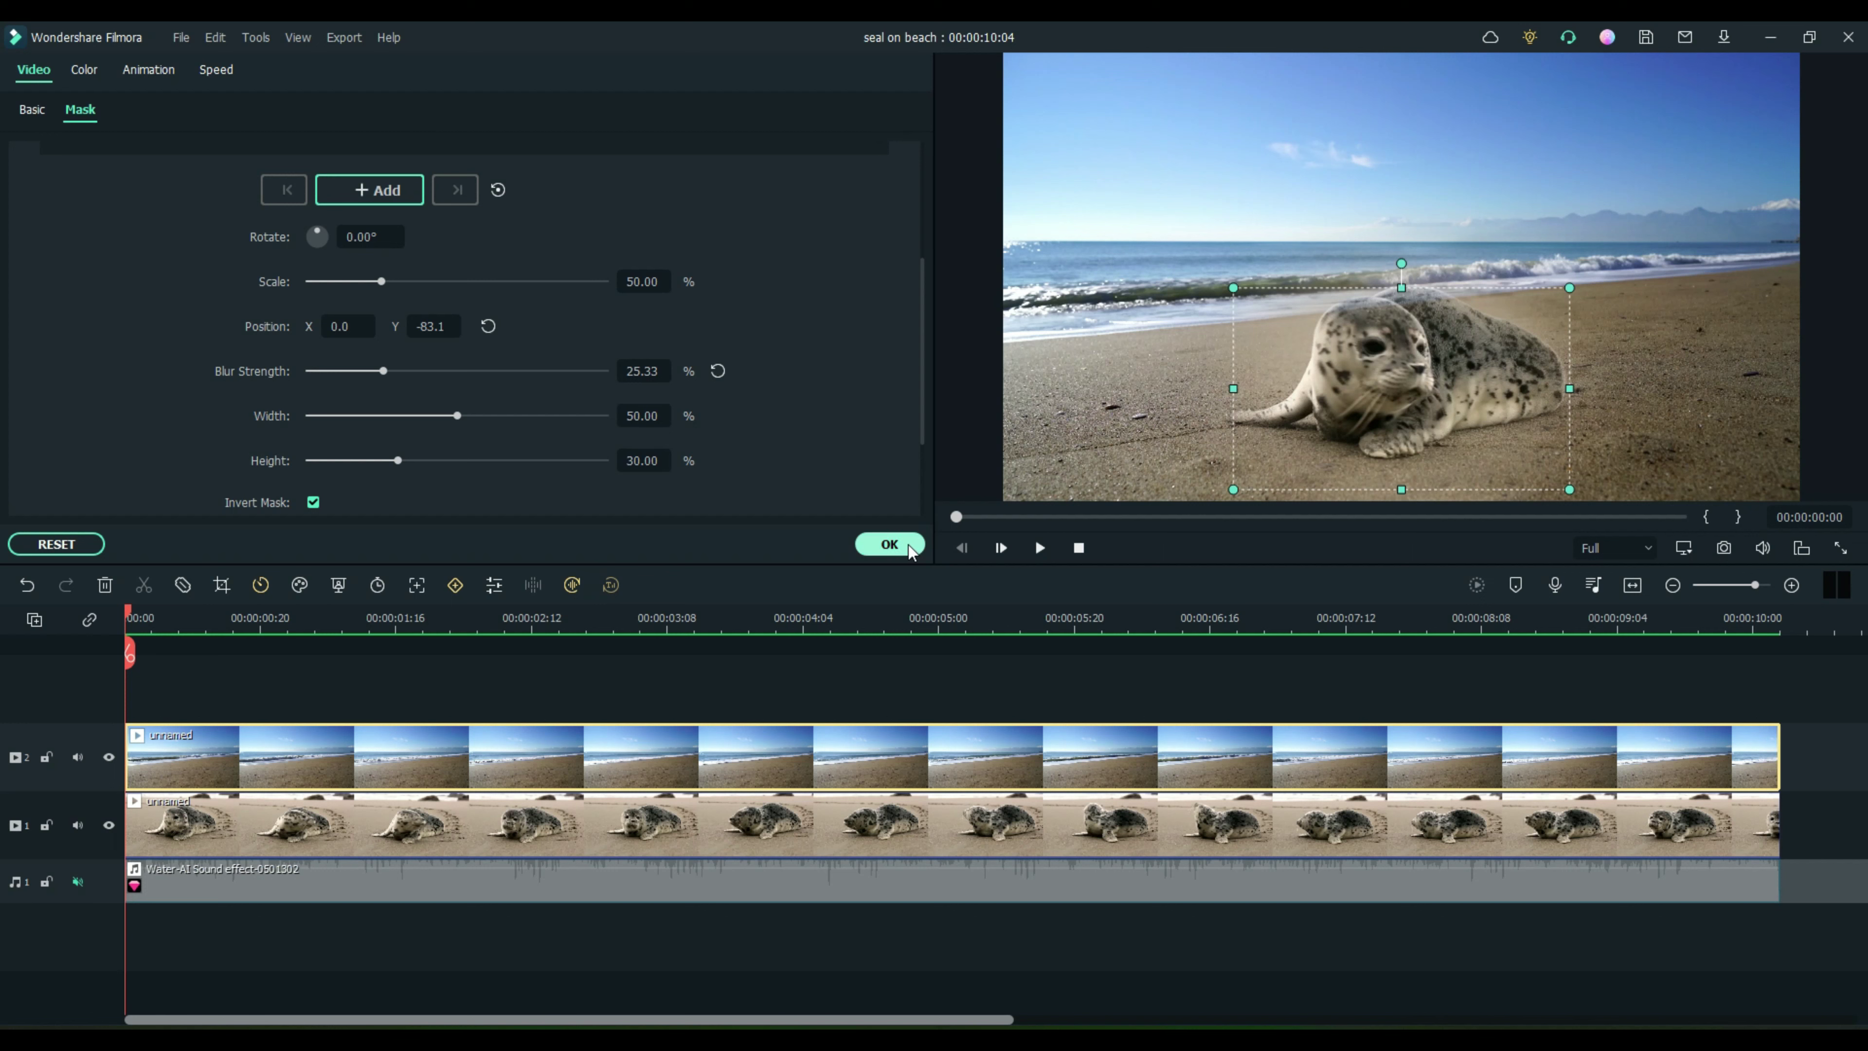
{"action": "scroll", "coordinate": [835, 325], "scroll_direction": "down", "scroll_amount": 3}
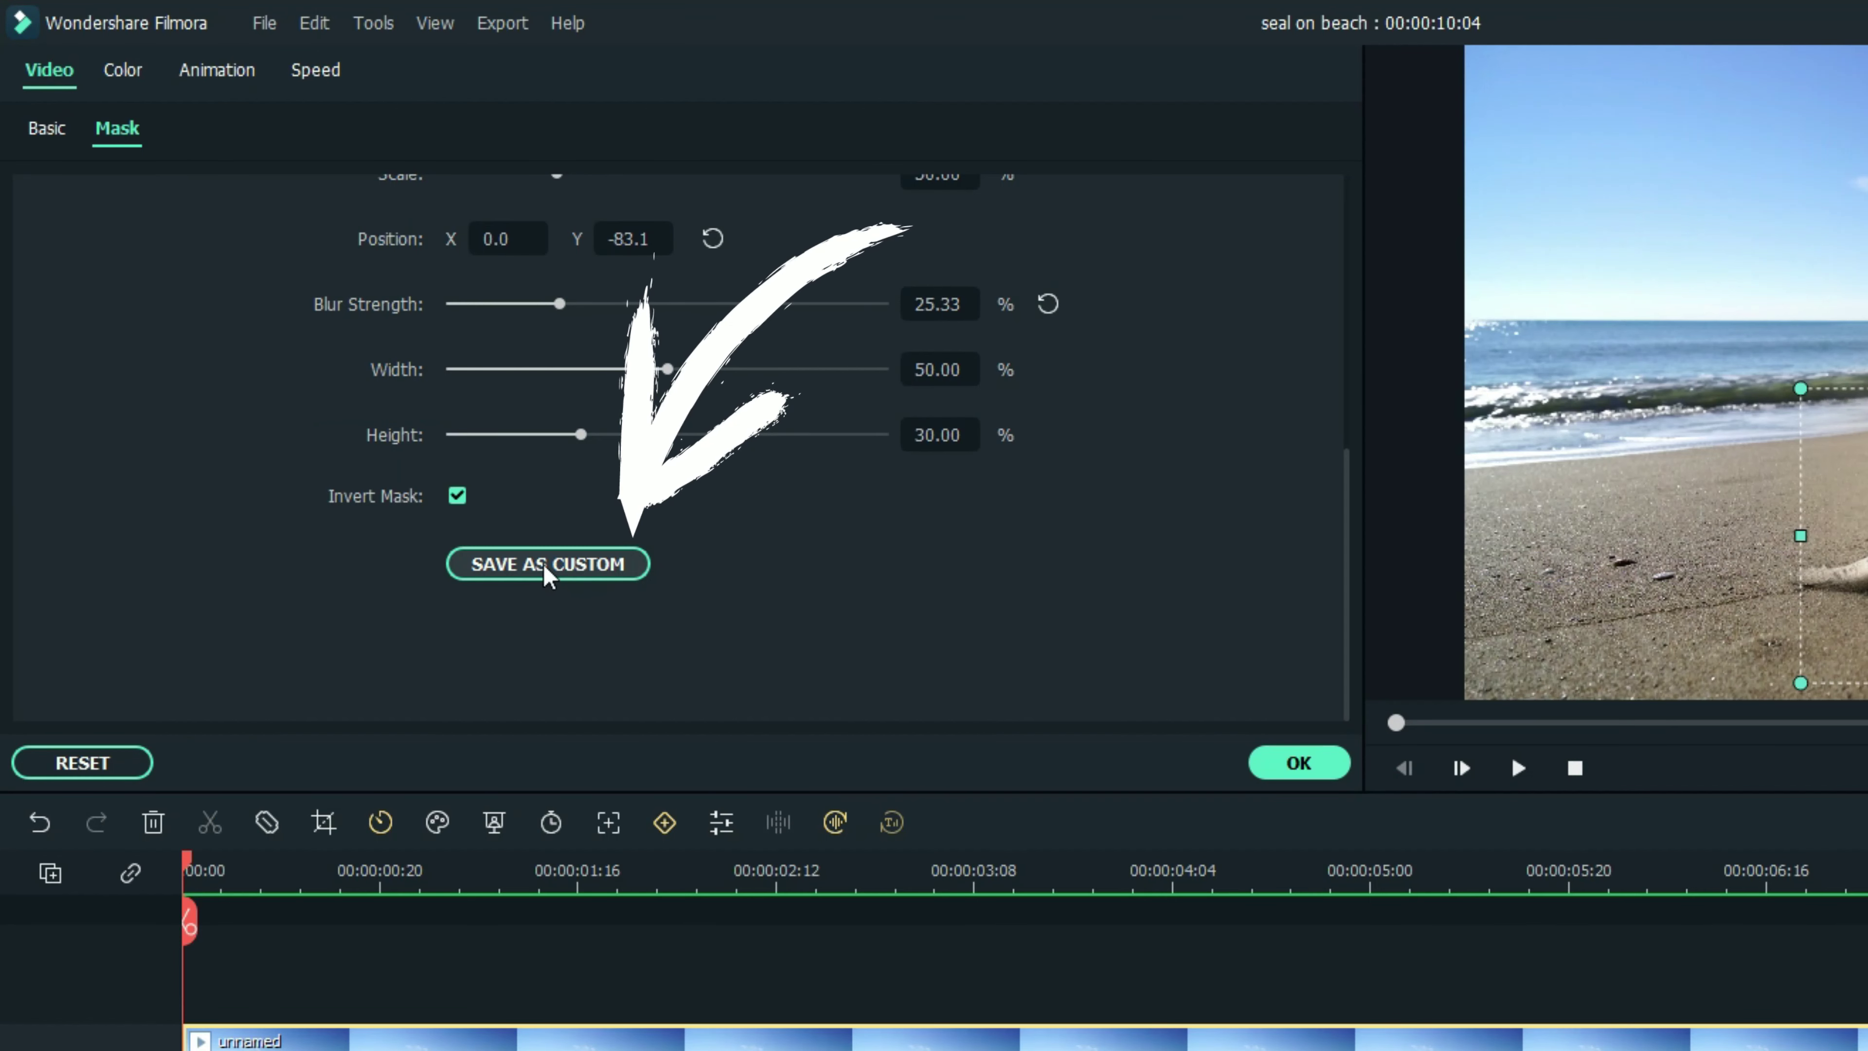
Step: Save the beach clip's oval mask as custom mask 'Seal 2', close settings, and select all timeline clips
{"action": "left_click", "coordinate": [375, 408]}
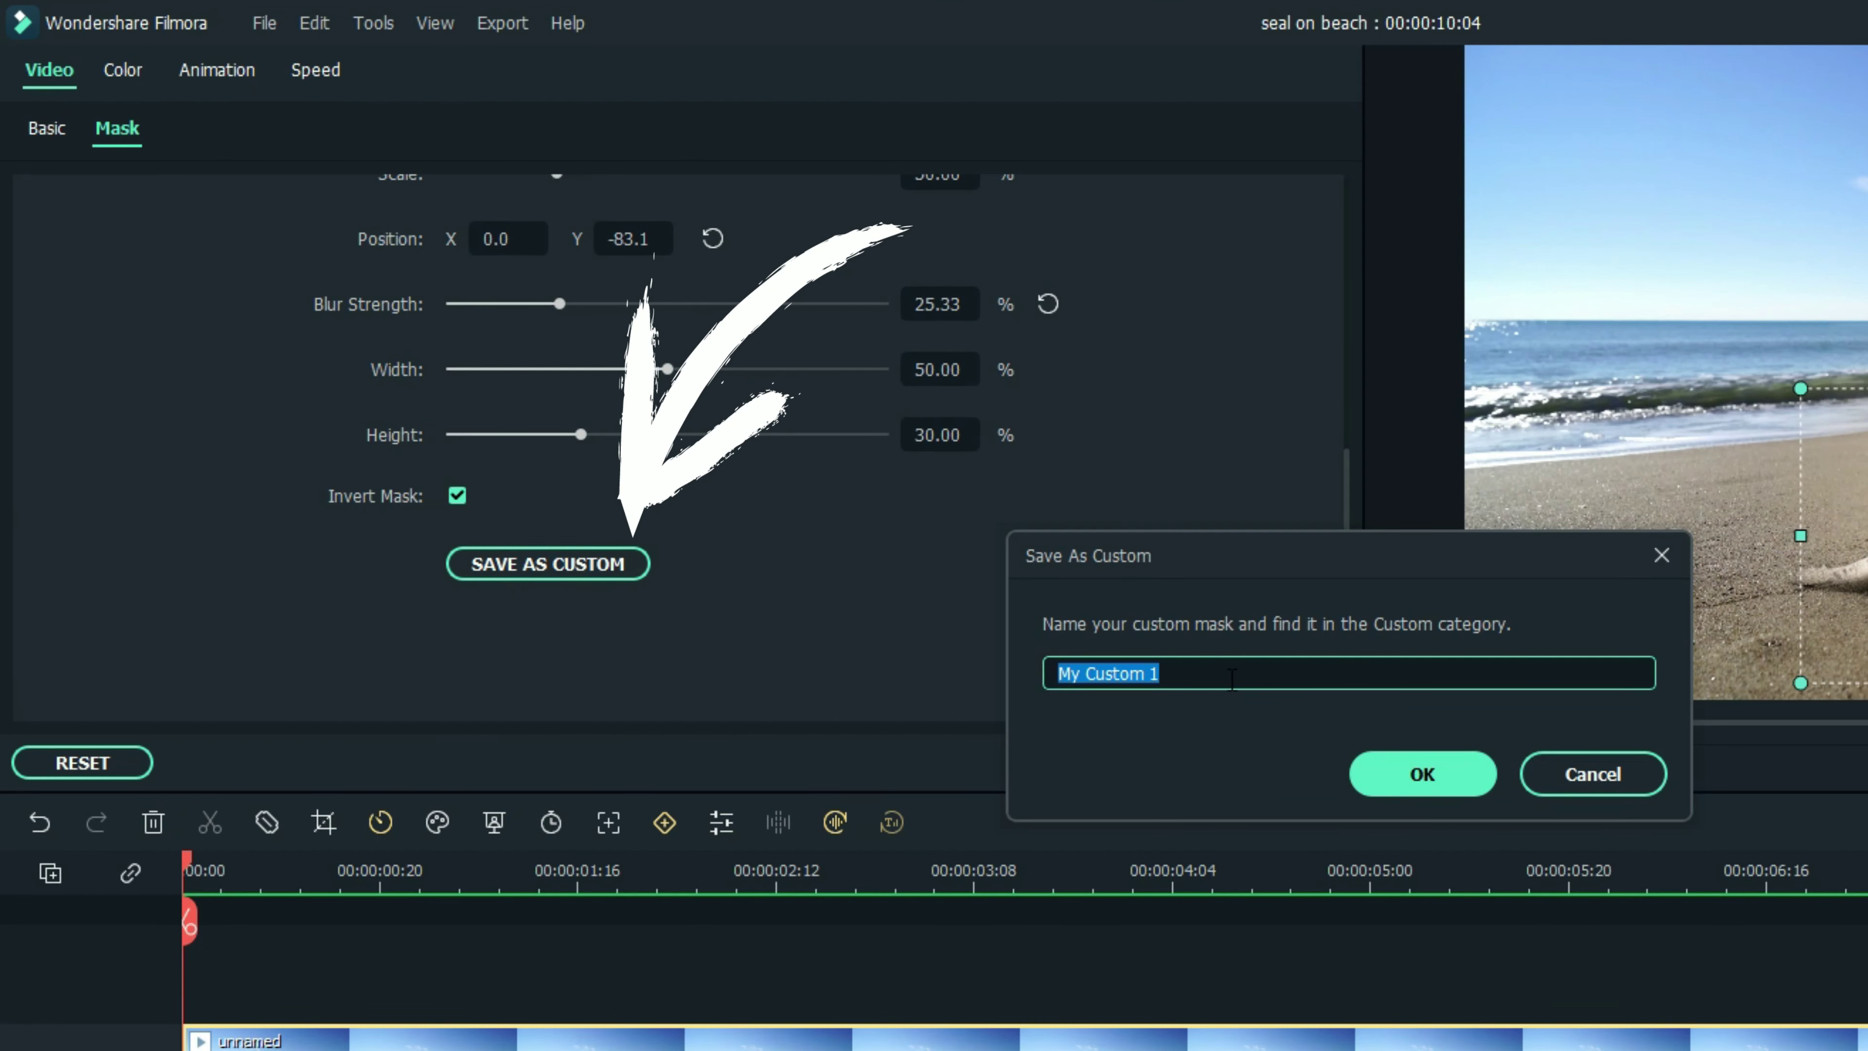
{"action": "type", "text": "Seal 2"}
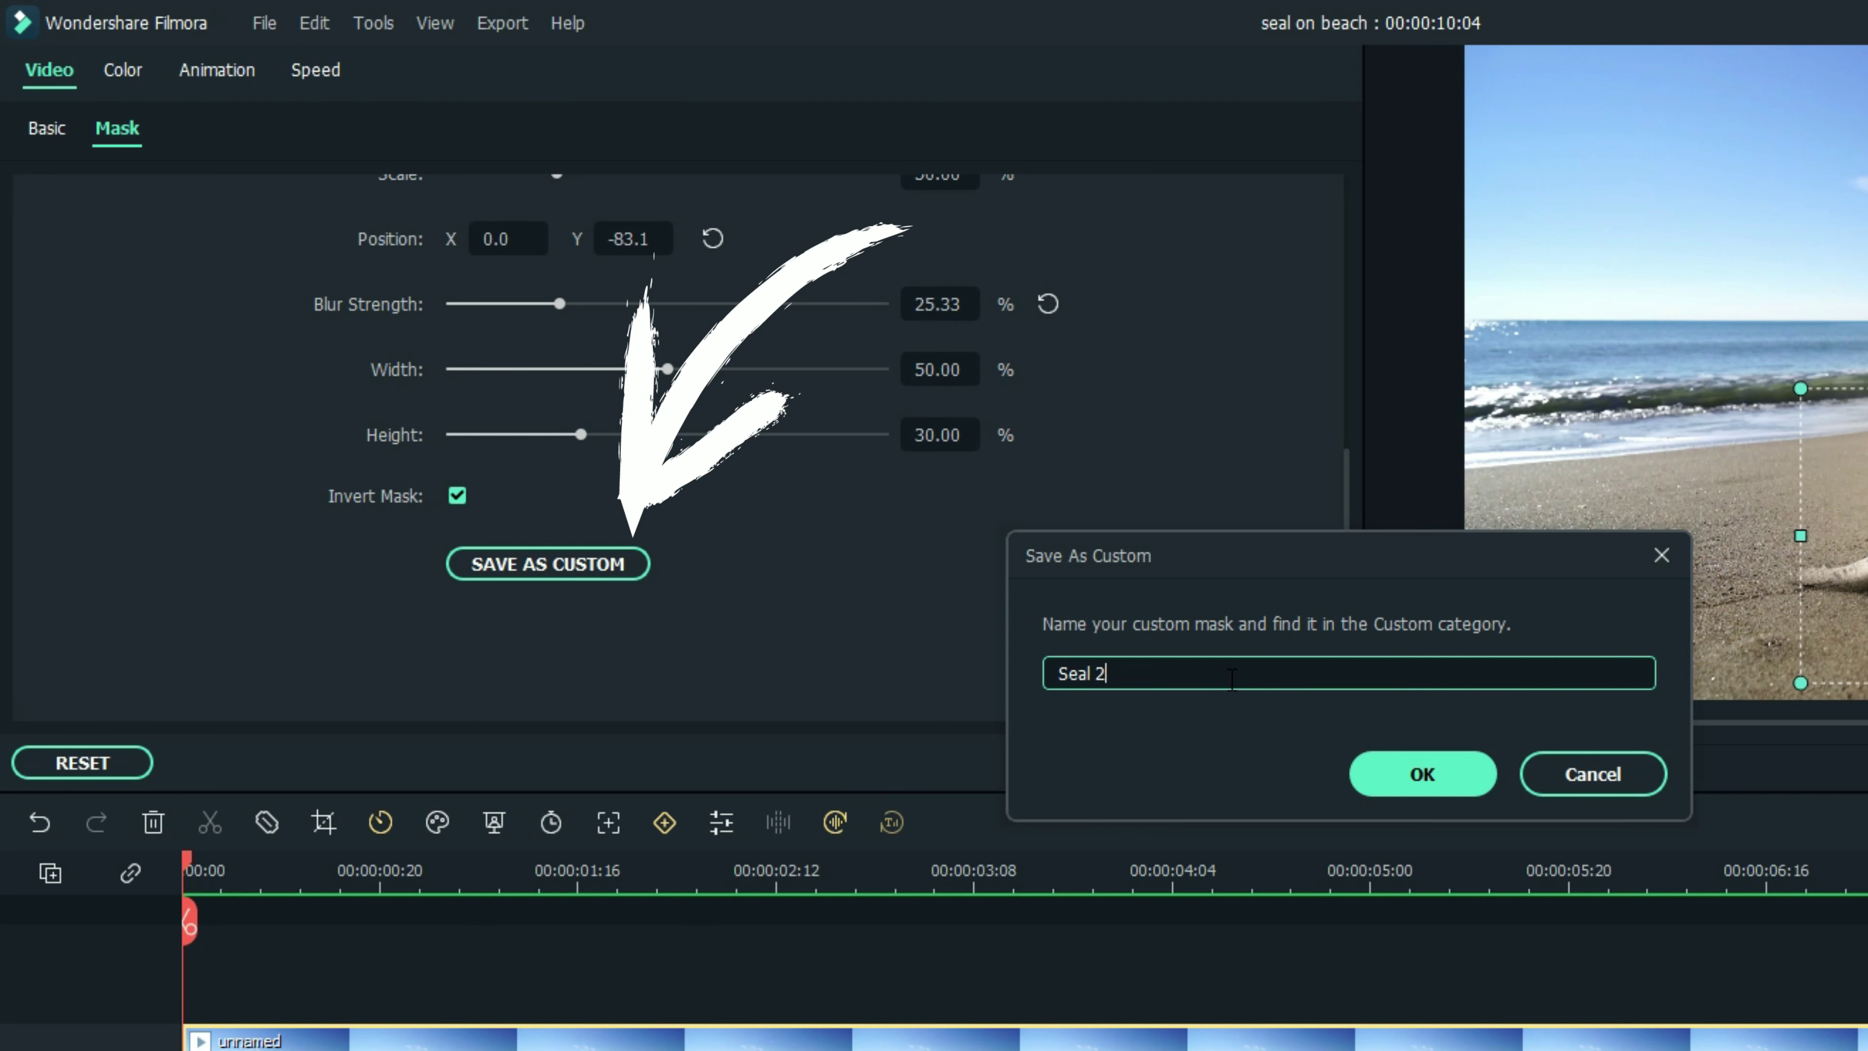
{"action": "left_click", "coordinate": [1412, 778]}
{"action": "left_click", "coordinate": [1292, 765]}
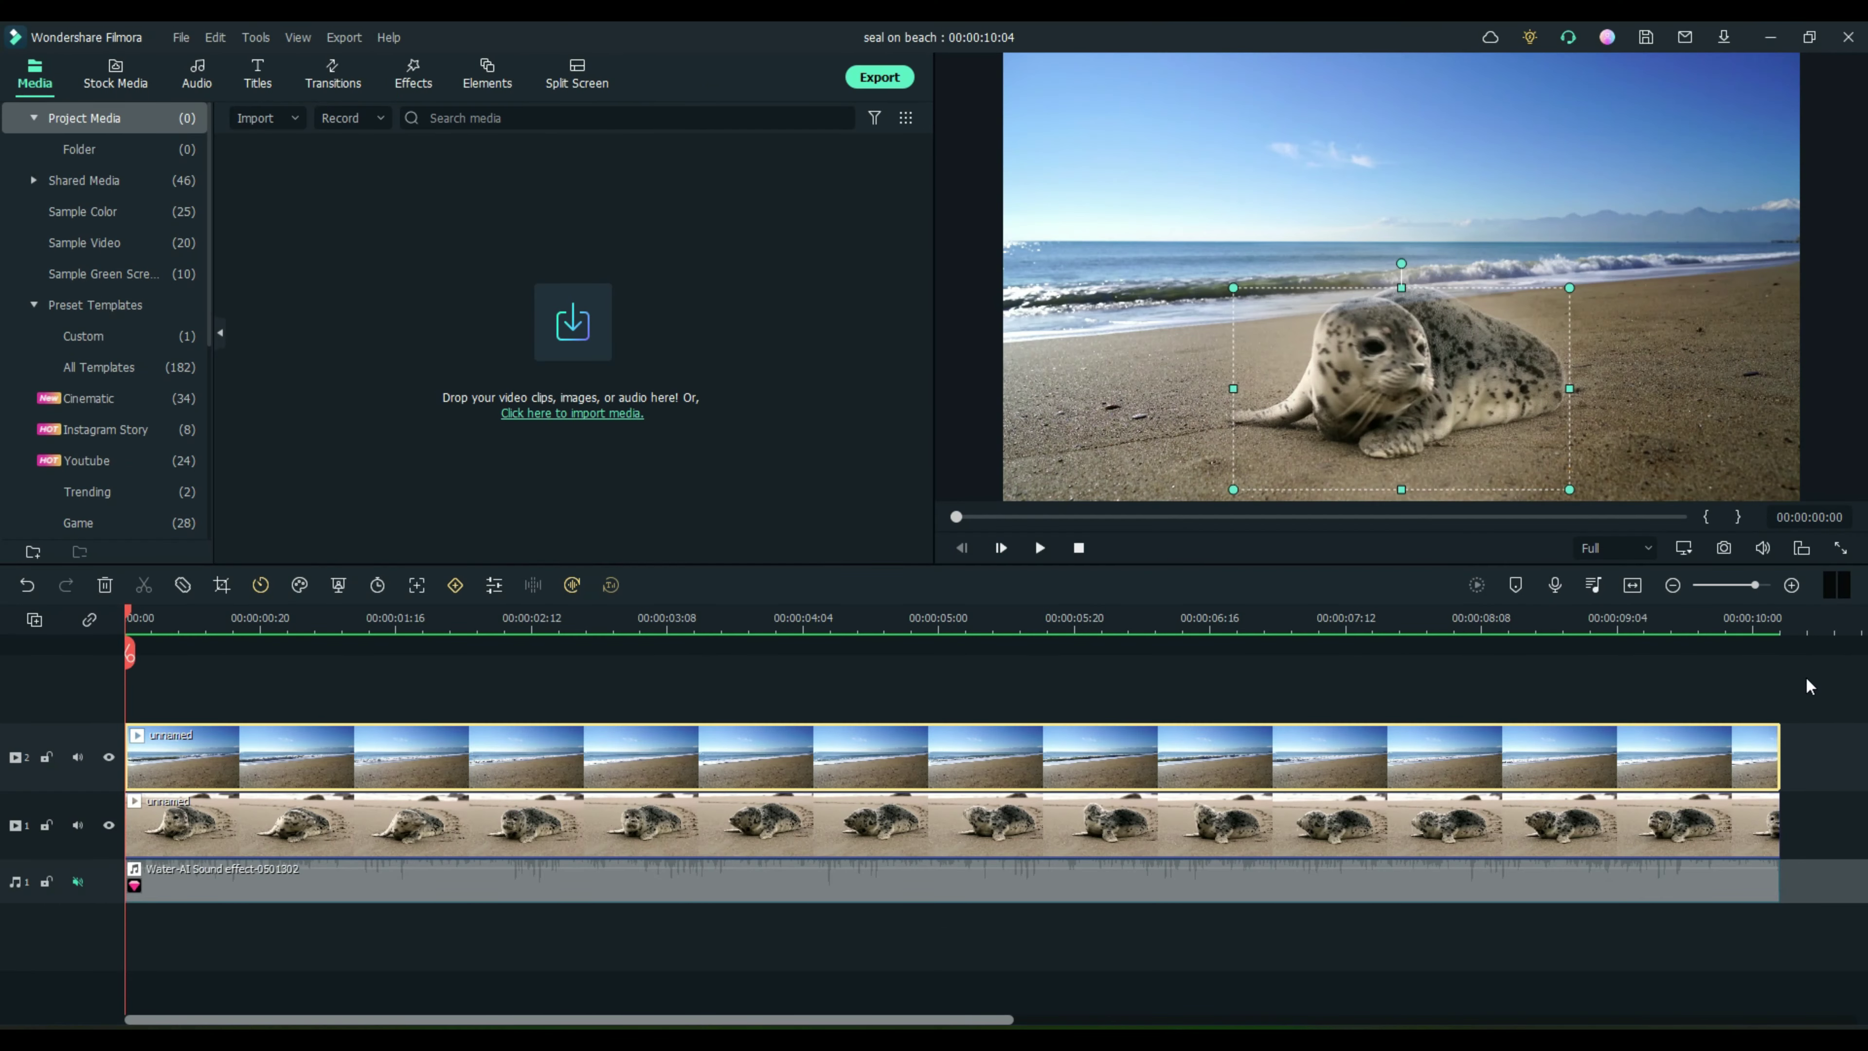
{"action": "left_click_drag", "start_coordinate": [1806, 676], "coordinate": [1640, 933]}
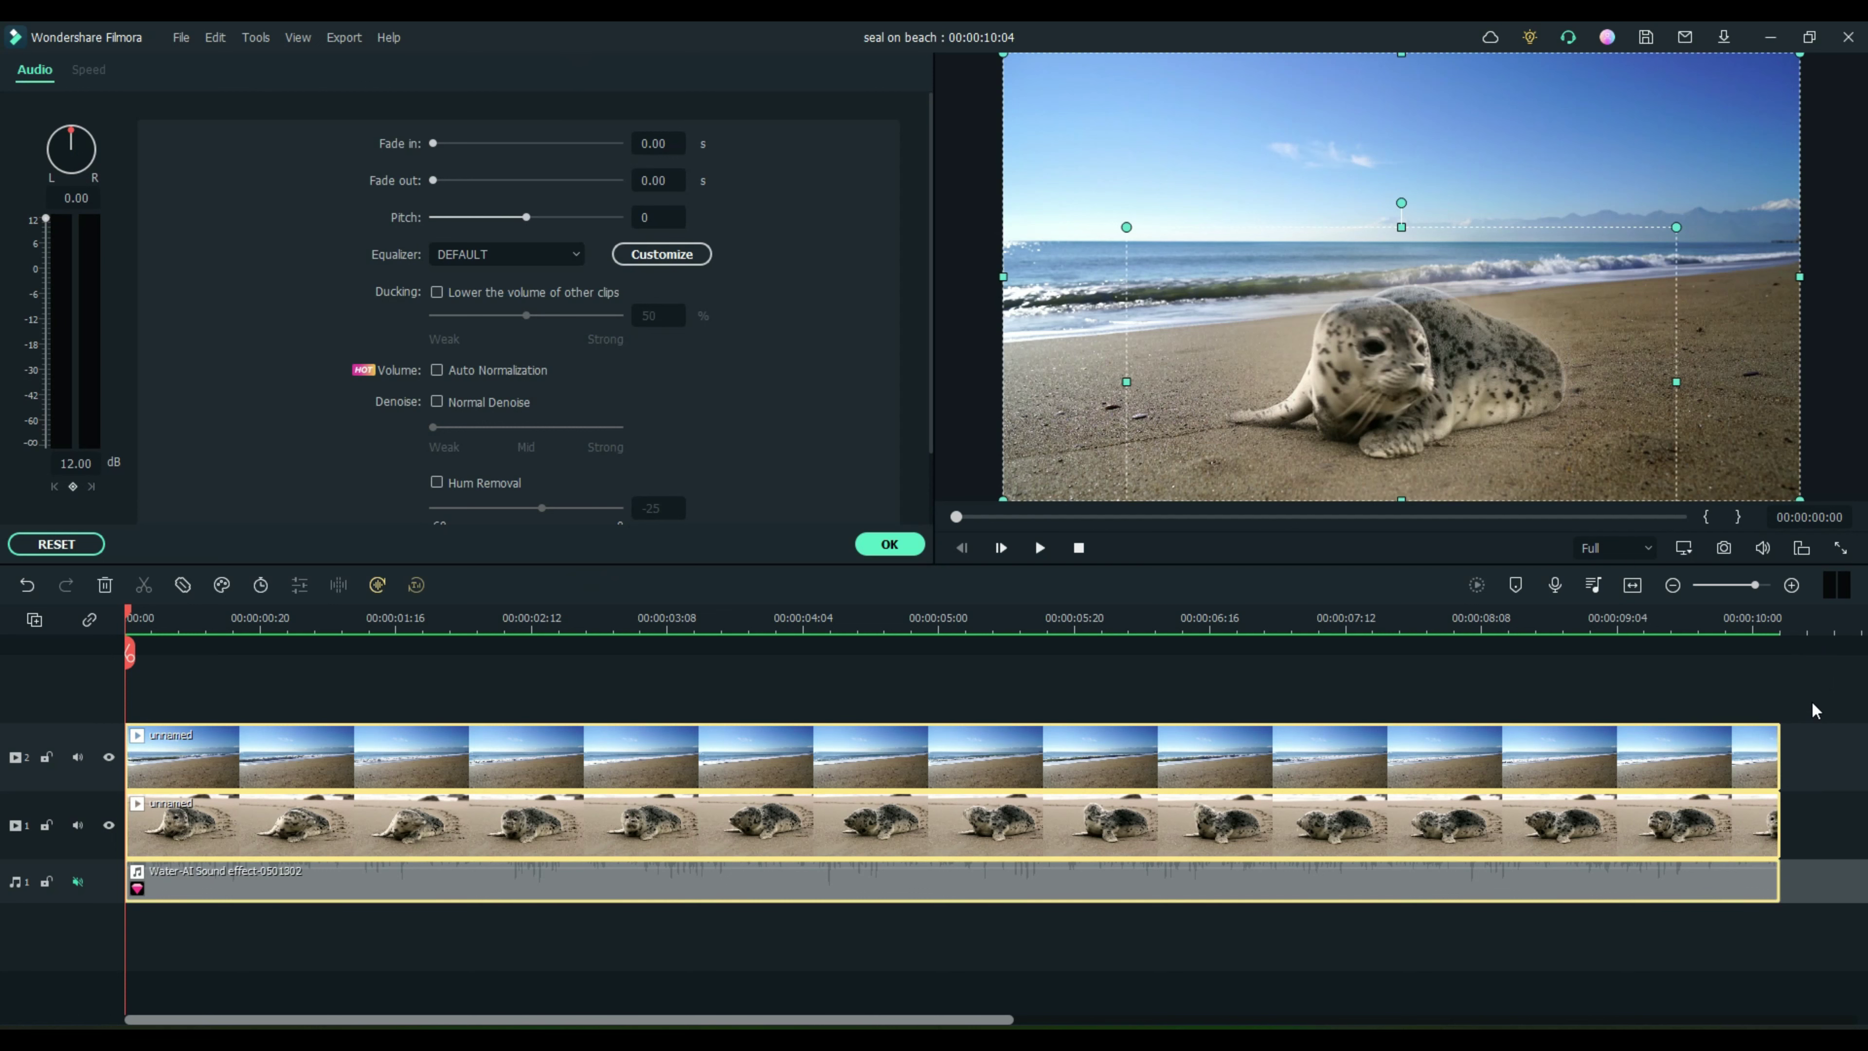
Step: Clear the timeline and place the stock seal on track 1 and the 4K beach on track 2, beach hidden
{"action": "key", "text": "Delete"}
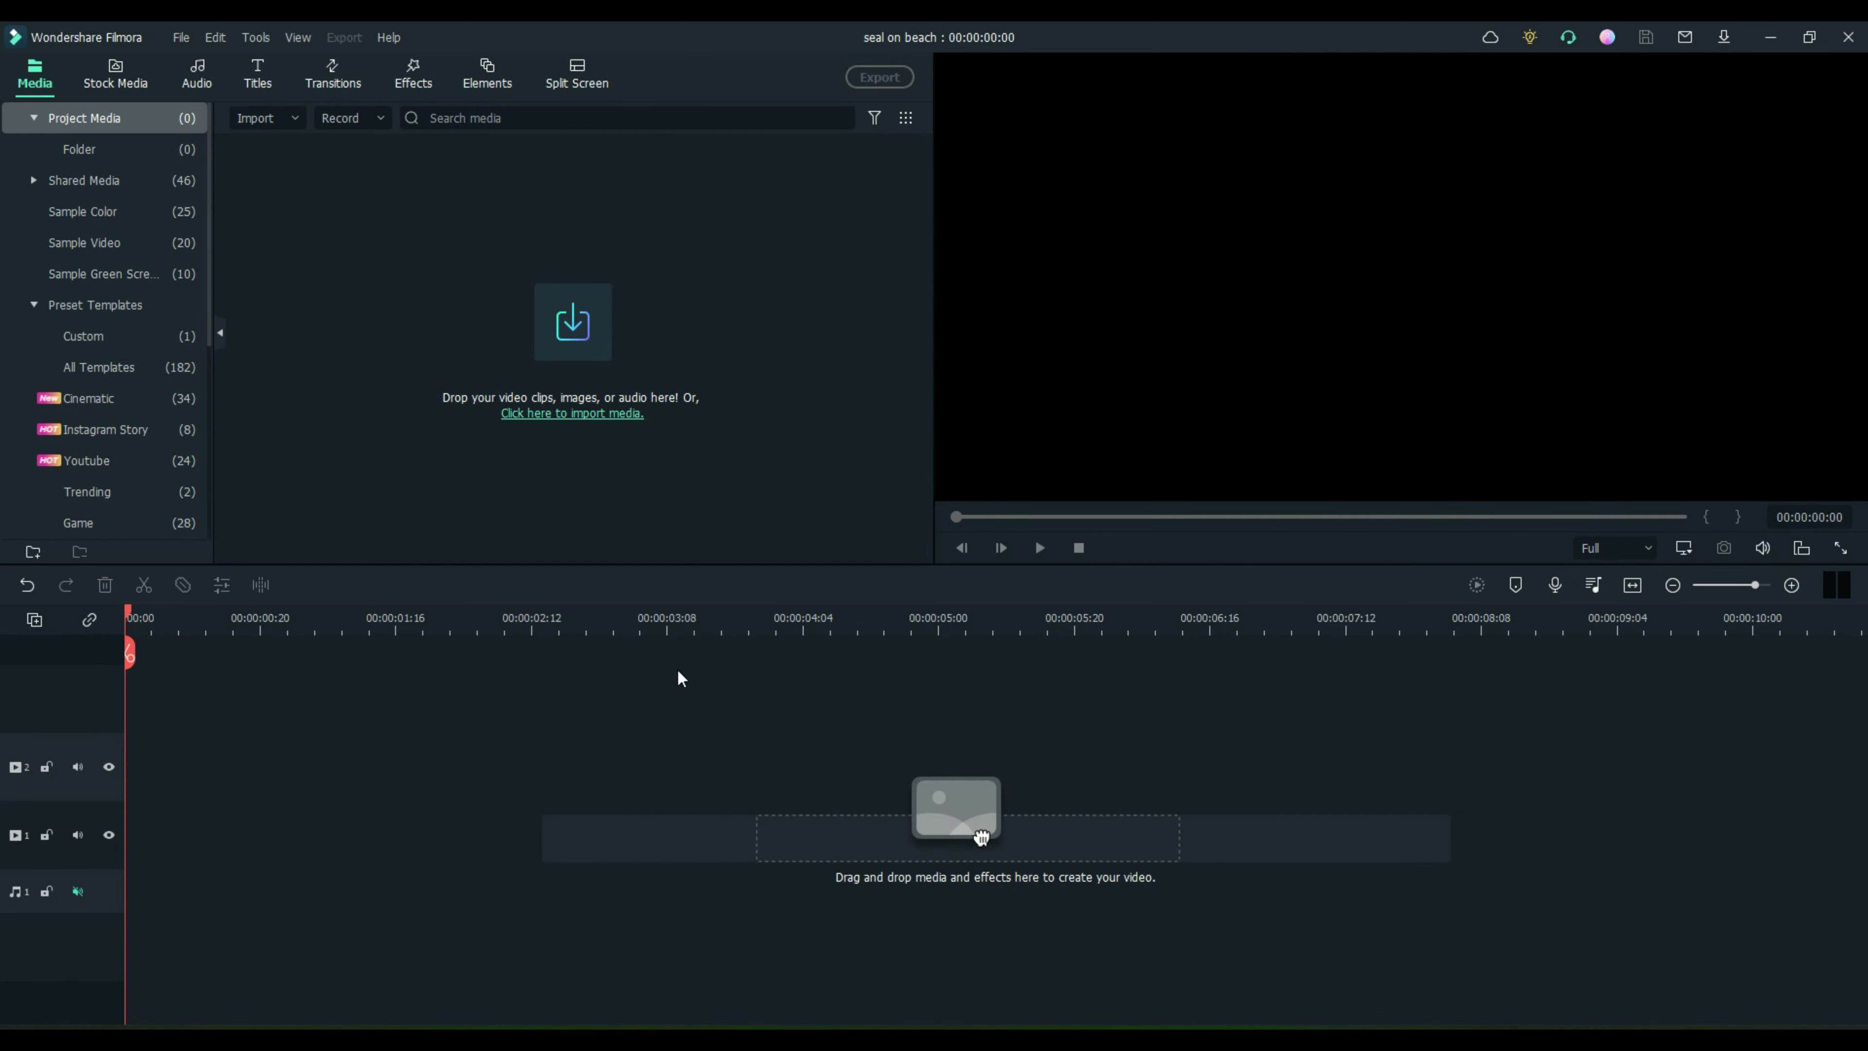
{"action": "left_click", "coordinate": [118, 73]}
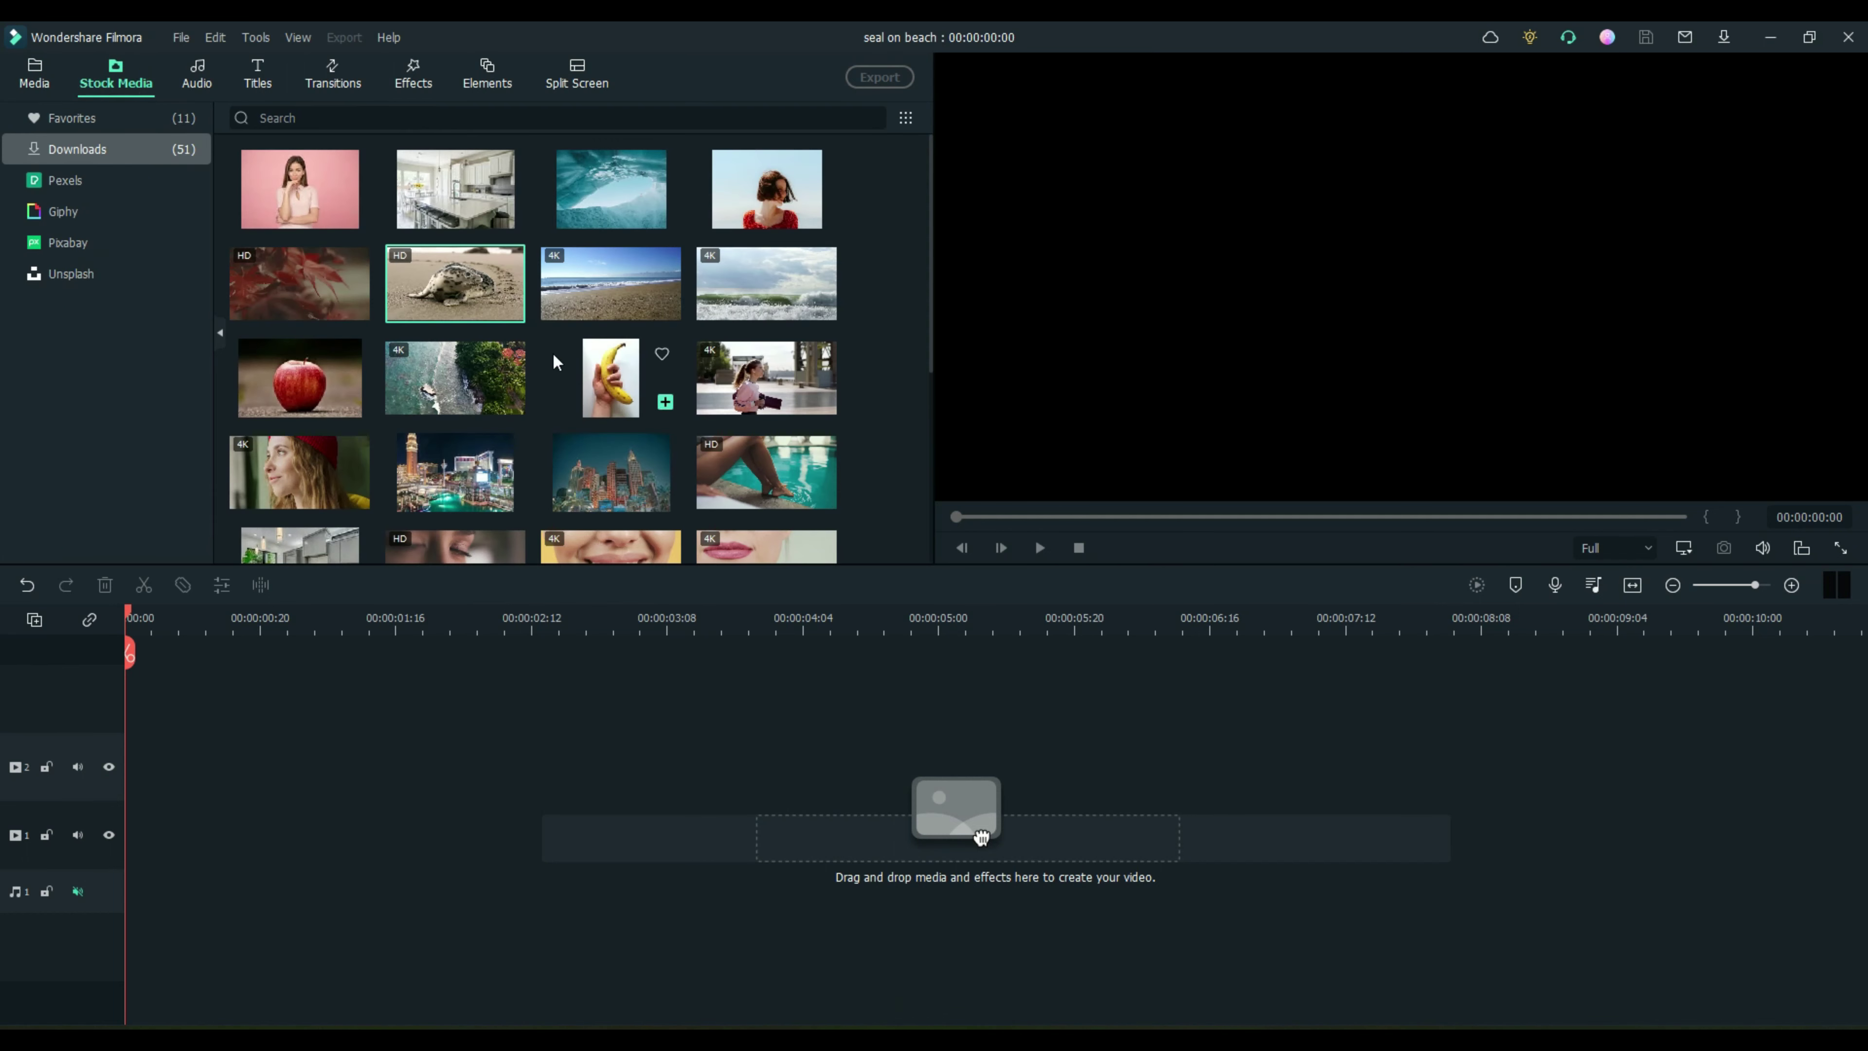
{"action": "left_click_drag", "start_coordinate": [438, 286], "coordinate": [138, 823]}
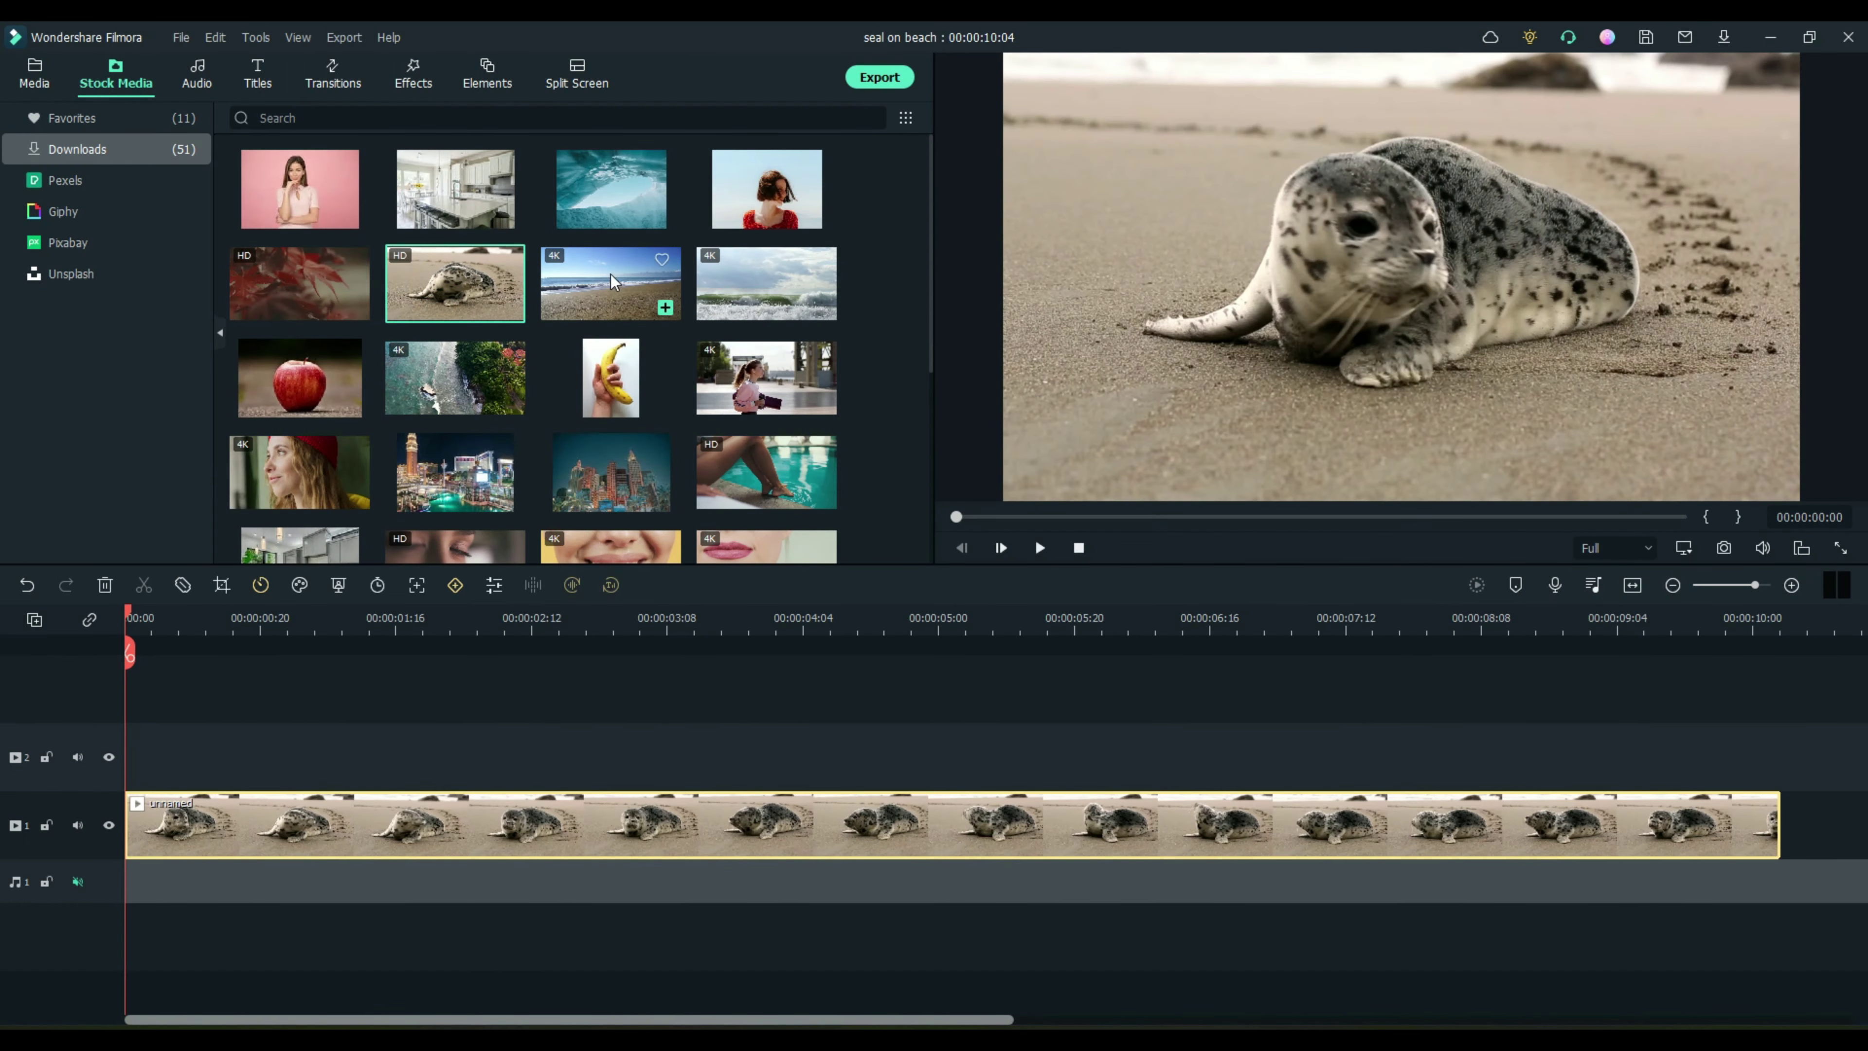
{"action": "left_click_drag", "start_coordinate": [614, 283], "coordinate": [117, 775]}
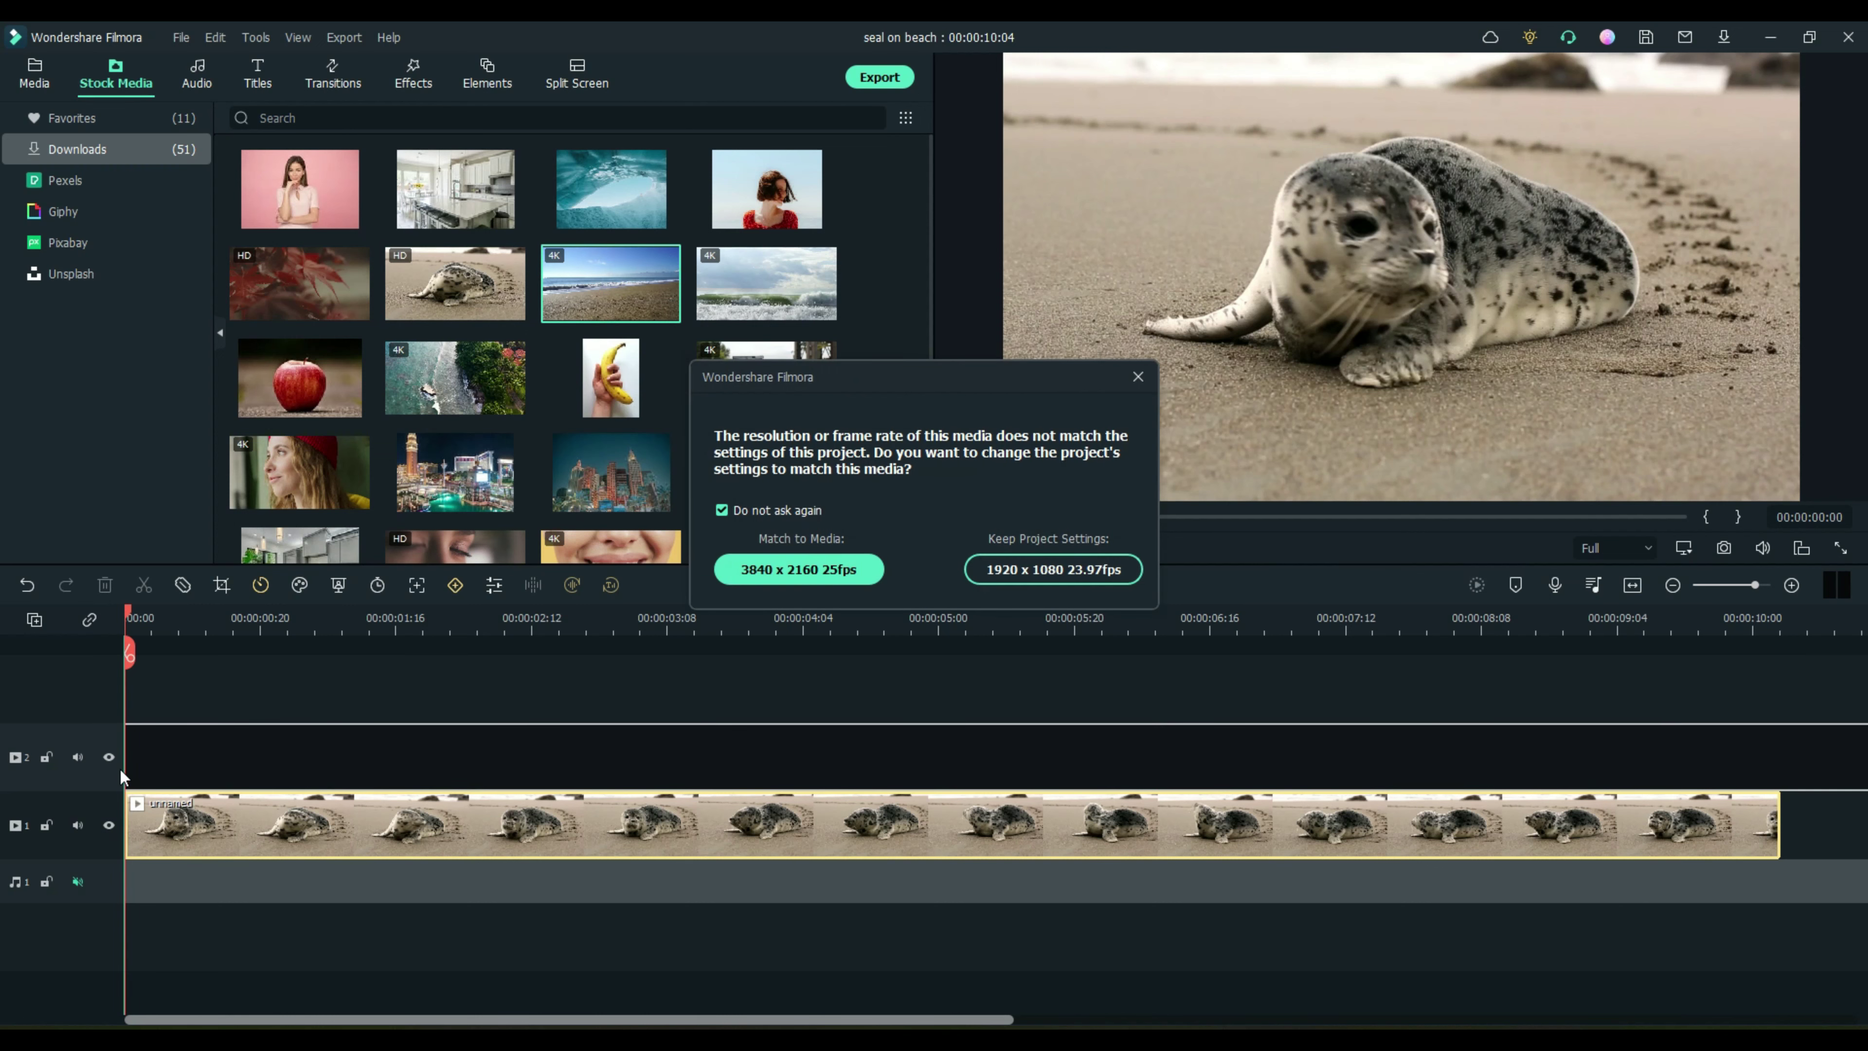
{"action": "left_click", "coordinate": [770, 574]}
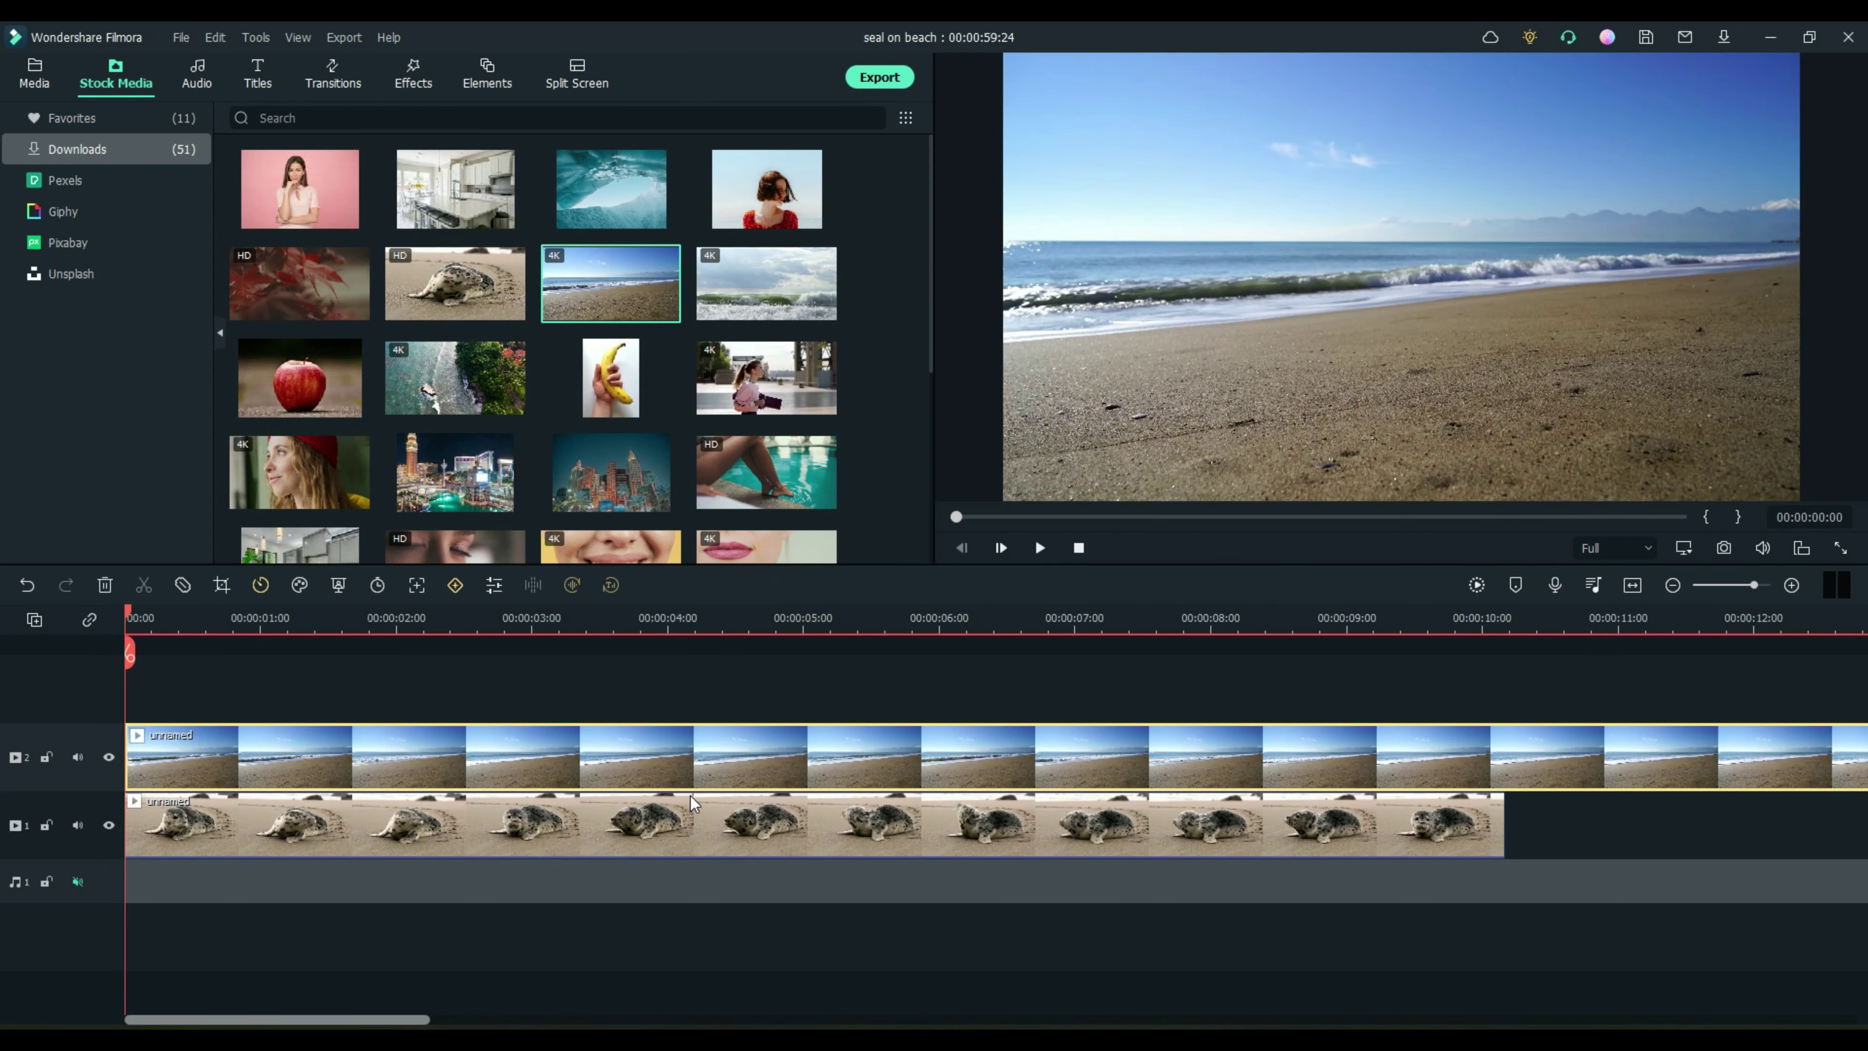
{"action": "left_click", "coordinate": [109, 757]}
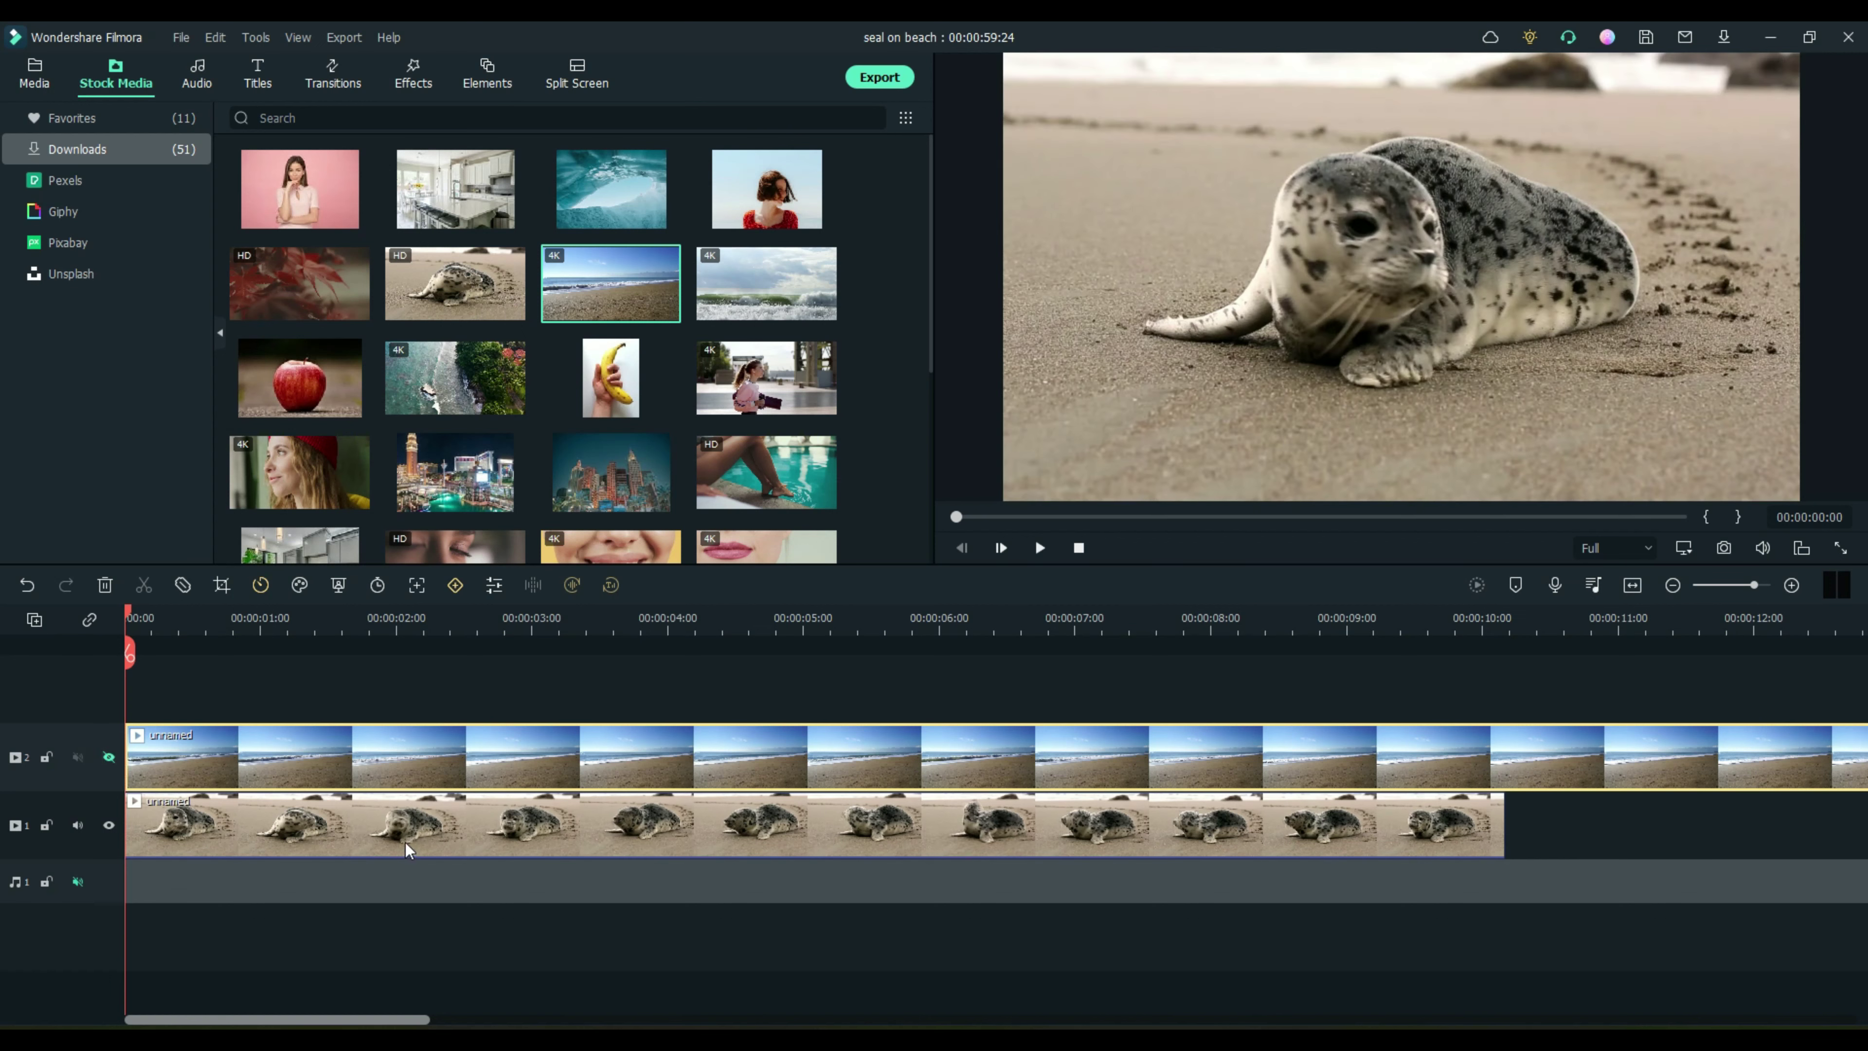
Step: Scale the seal clip to 54% and lower it to Position Y -165.0
{"action": "double_click", "coordinate": [406, 843]}
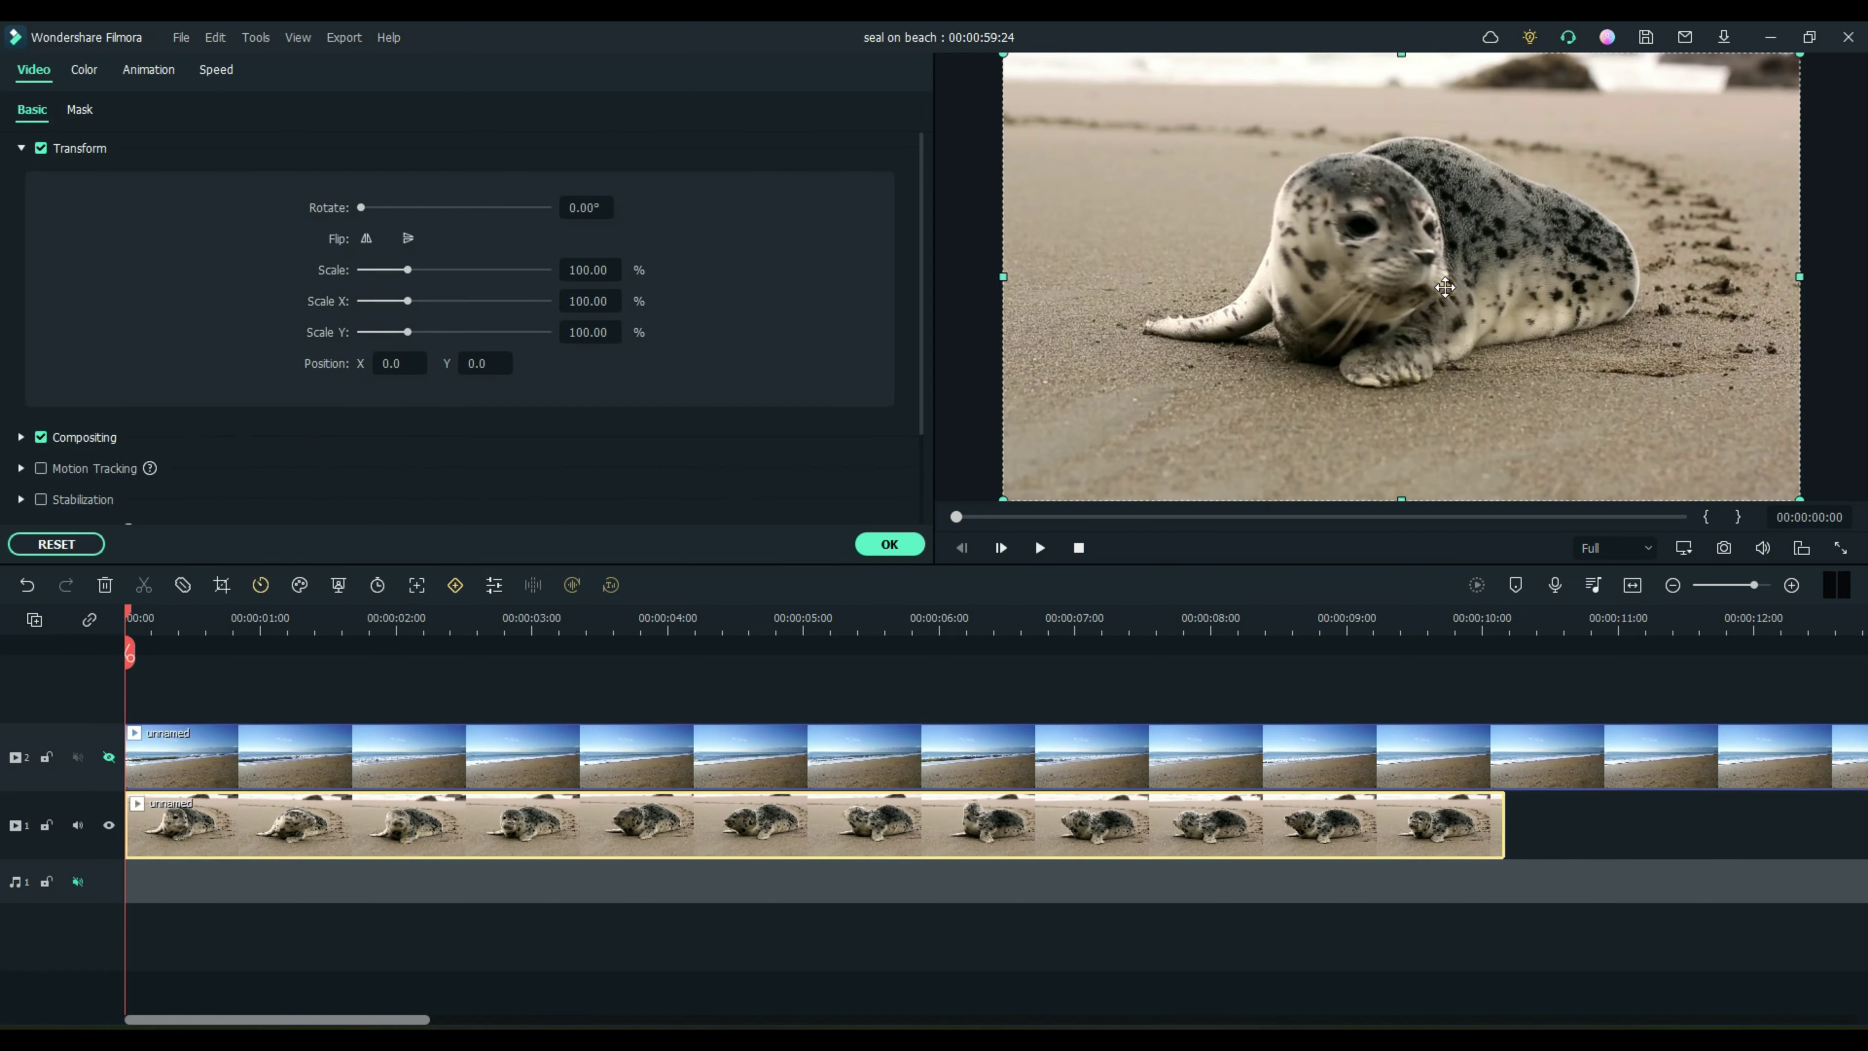
{"action": "left_click_drag", "start_coordinate": [1436, 286], "coordinate": [1413, 377]}
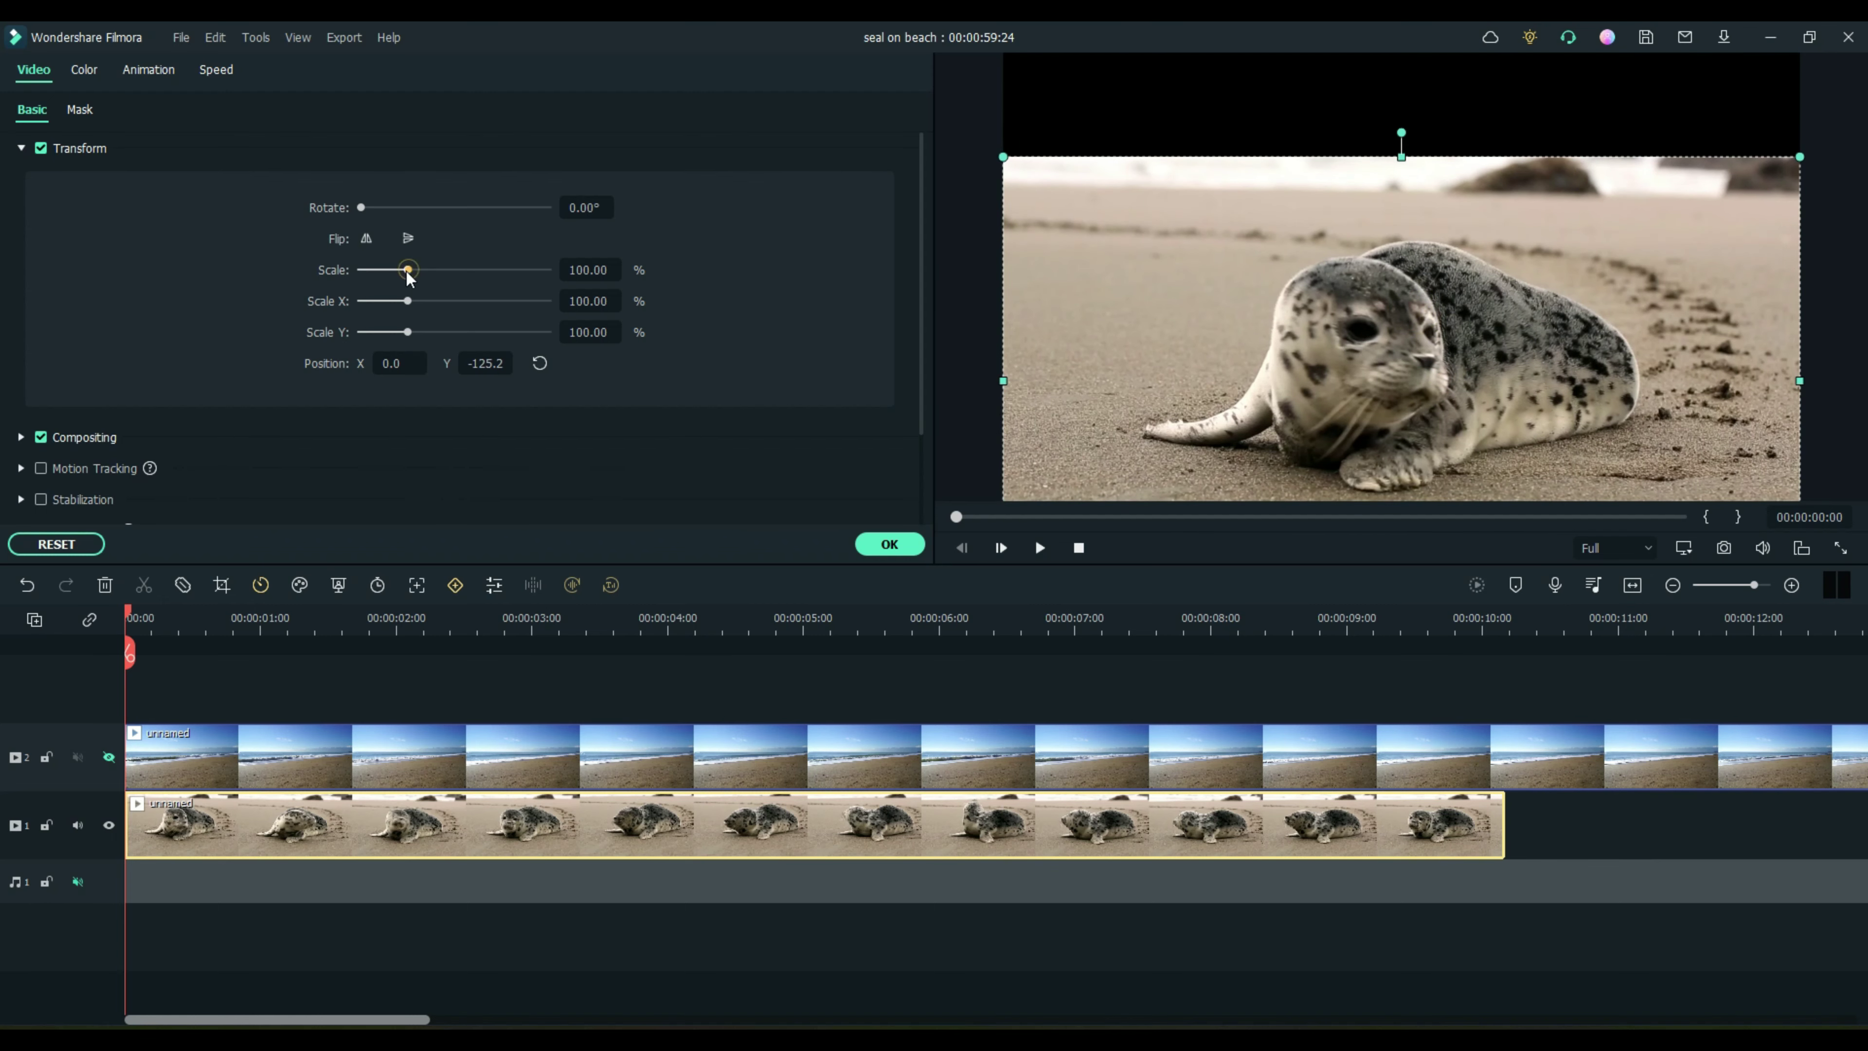
{"action": "left_click_drag", "start_coordinate": [410, 272], "coordinate": [387, 273]}
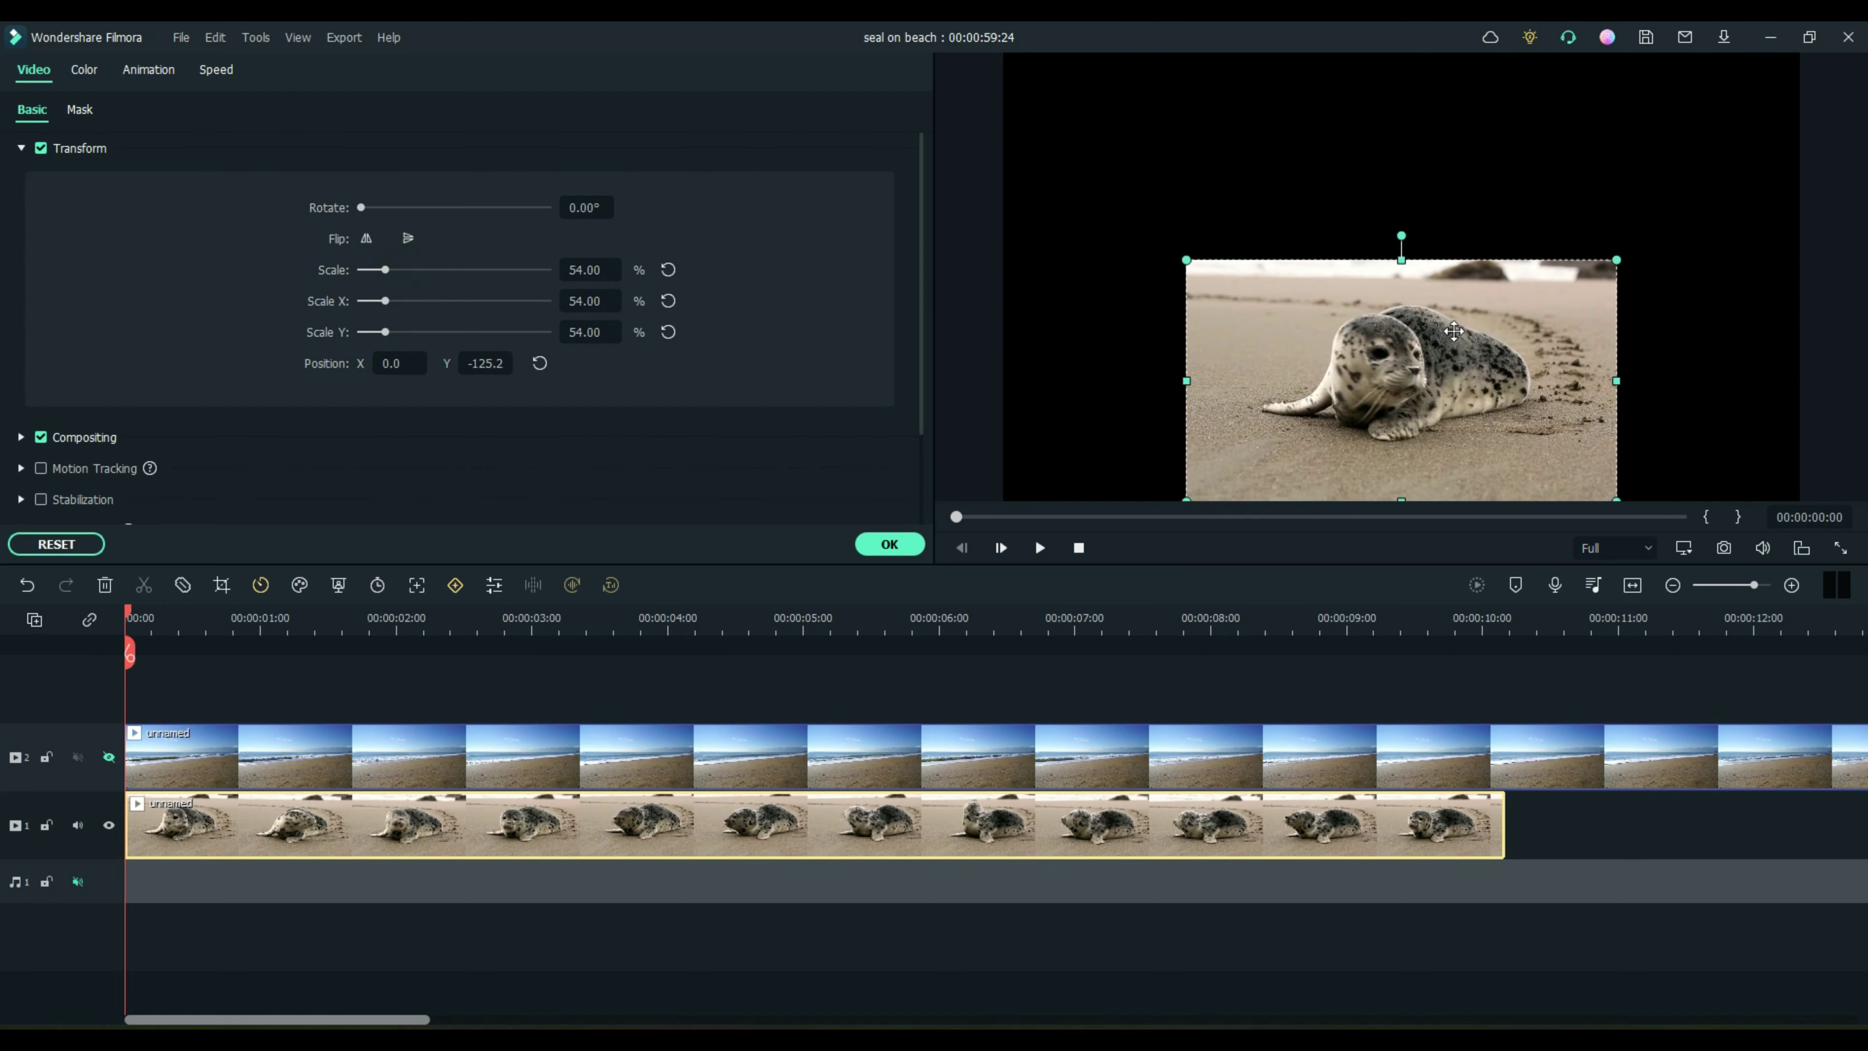
{"action": "mouse_move", "coordinate": [1415, 350]}
{"action": "left_mouse_down"}
{"action": "mouse_move", "coordinate": [1416, 387]}
{"action": "mouse_move", "coordinate": [1413, 372]}
{"action": "left_mouse_up"}
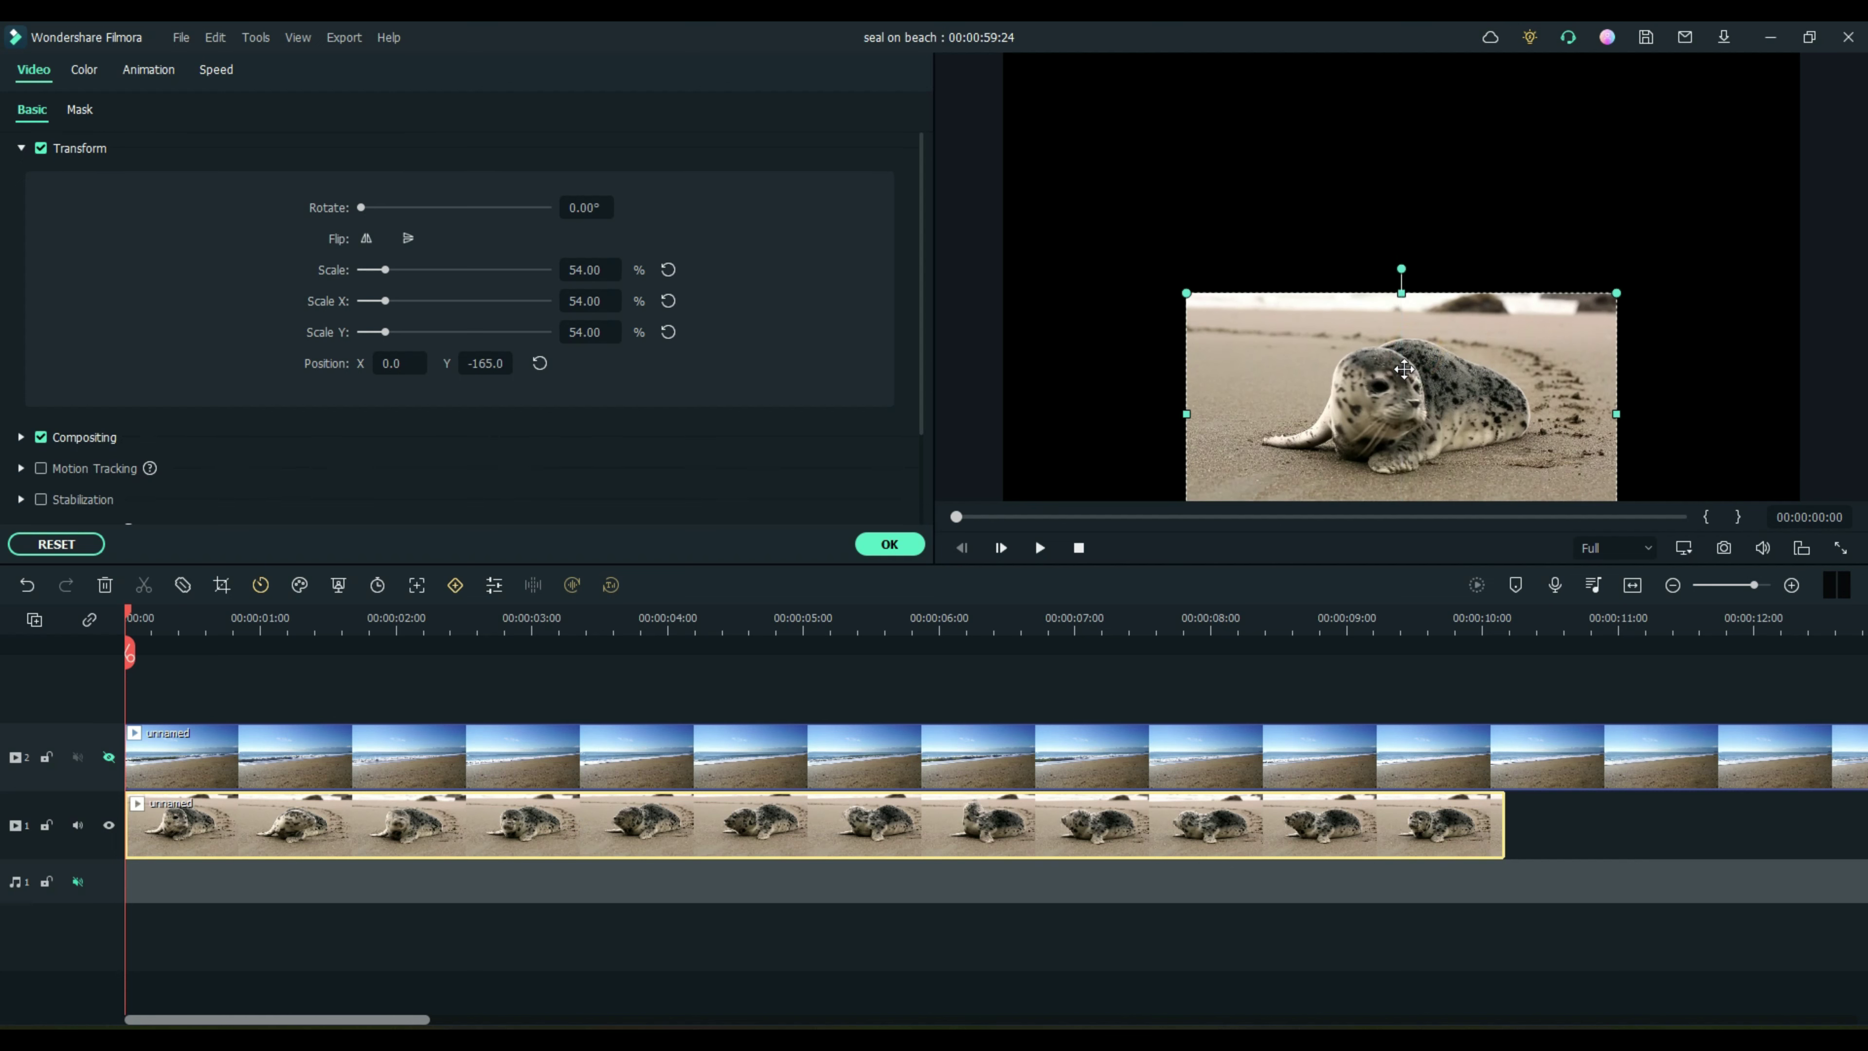
{"action": "left_click", "coordinate": [890, 544]}
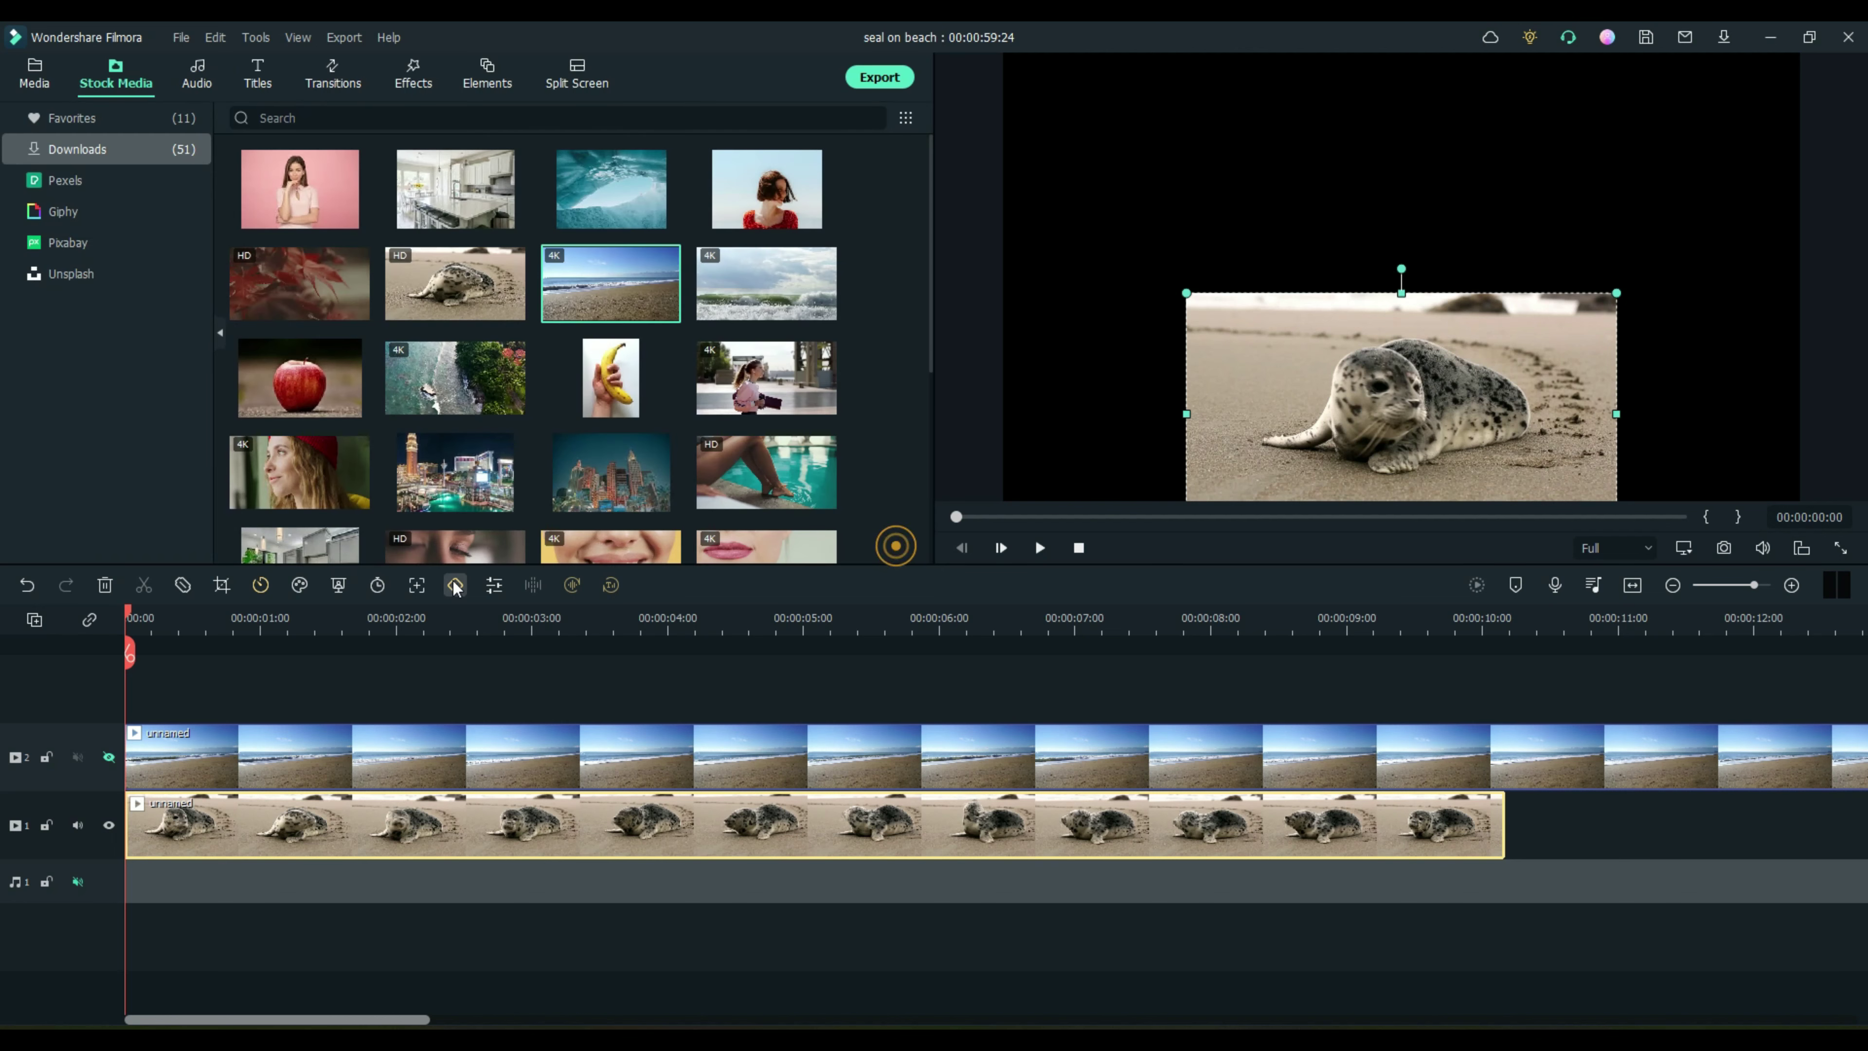
Step: Show the beach layer again and give the beach clip the saved 'Seal 2' custom mask at Y -41.6
{"action": "left_click", "coordinate": [109, 758]}
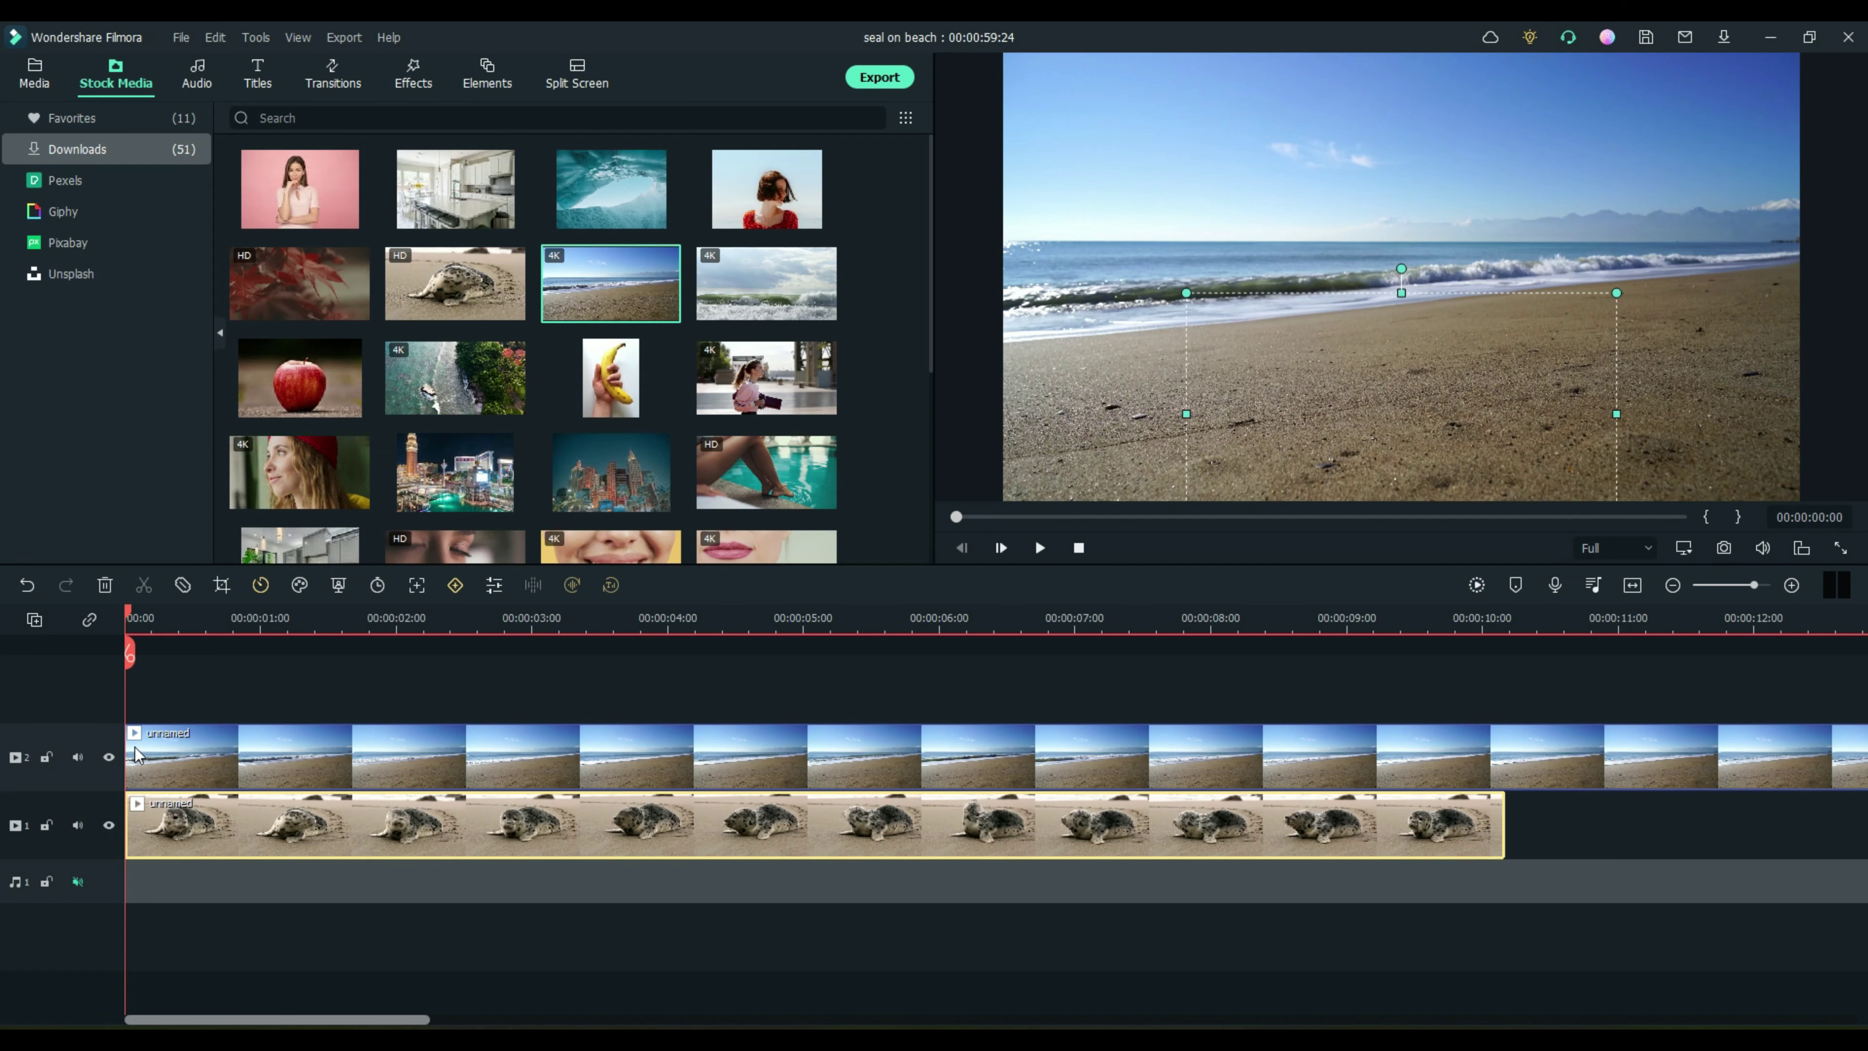
{"action": "double_click", "coordinate": [493, 751]}
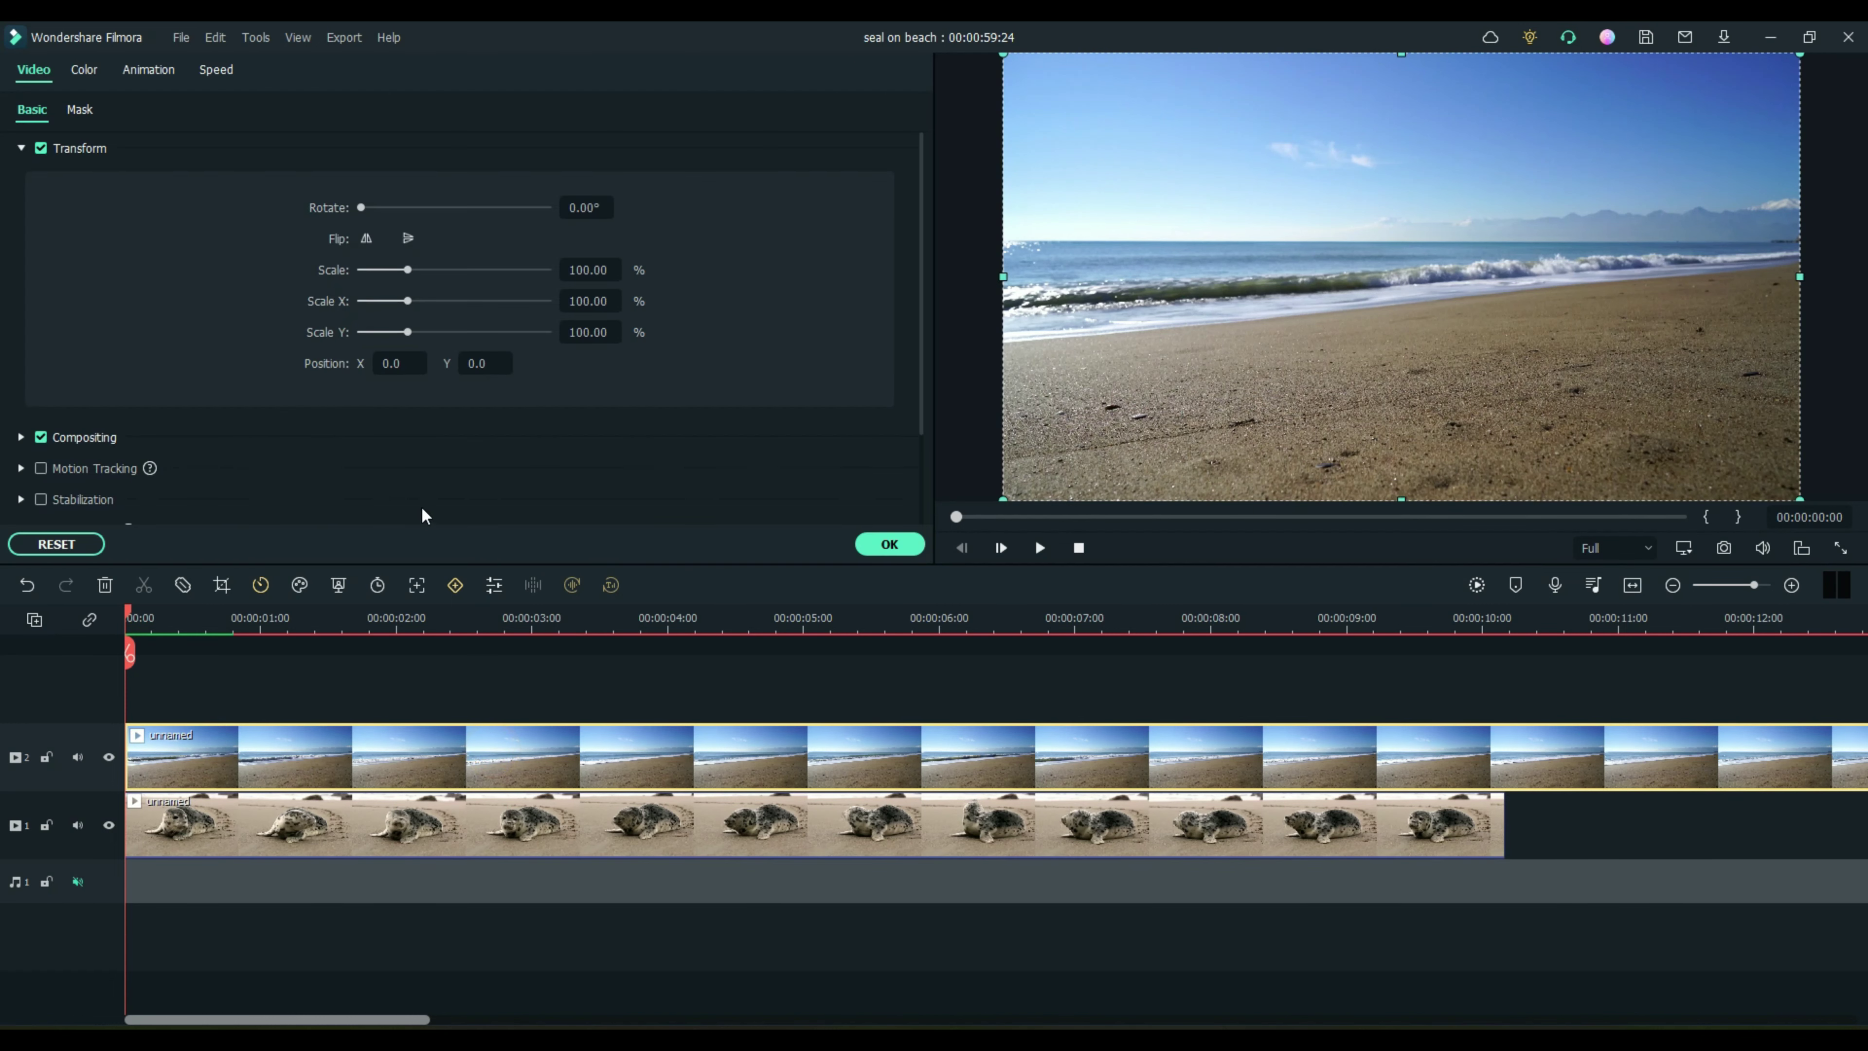
{"action": "left_click", "coordinate": [74, 112]}
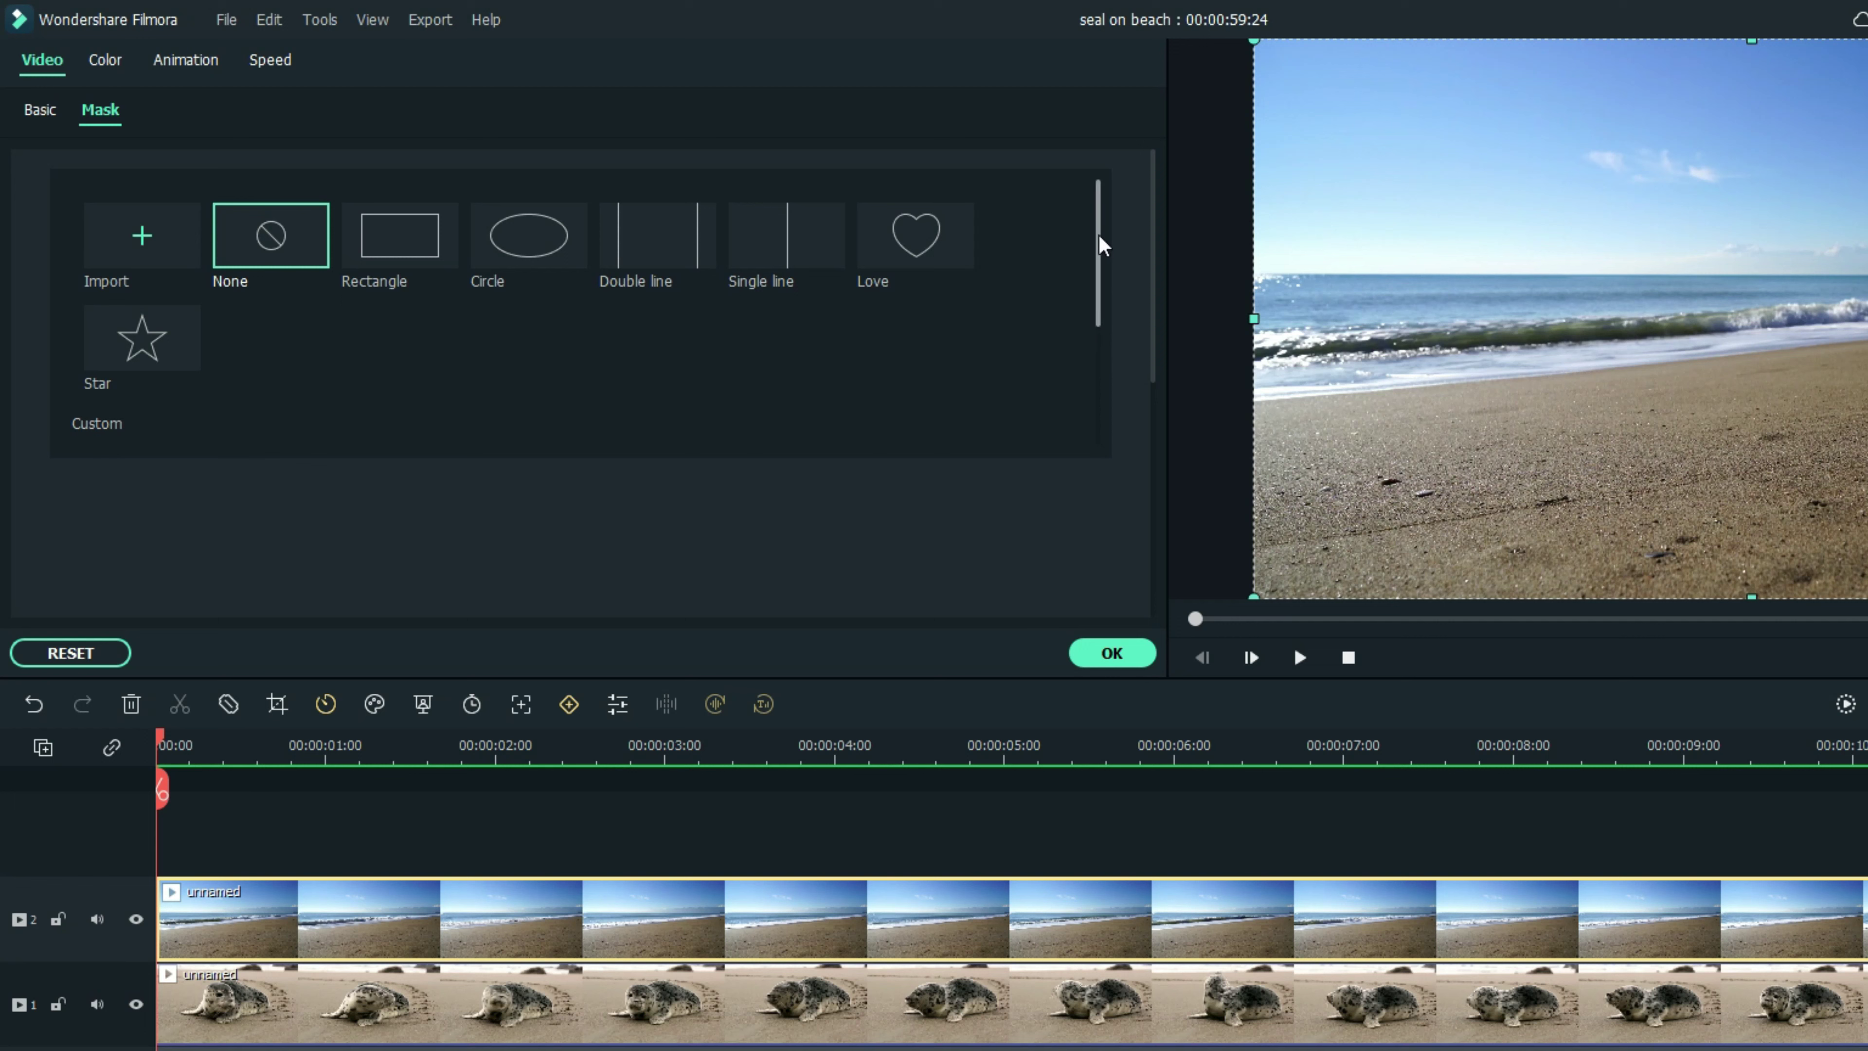
{"action": "left_click_drag", "start_coordinate": [1101, 246], "coordinate": [1105, 368]}
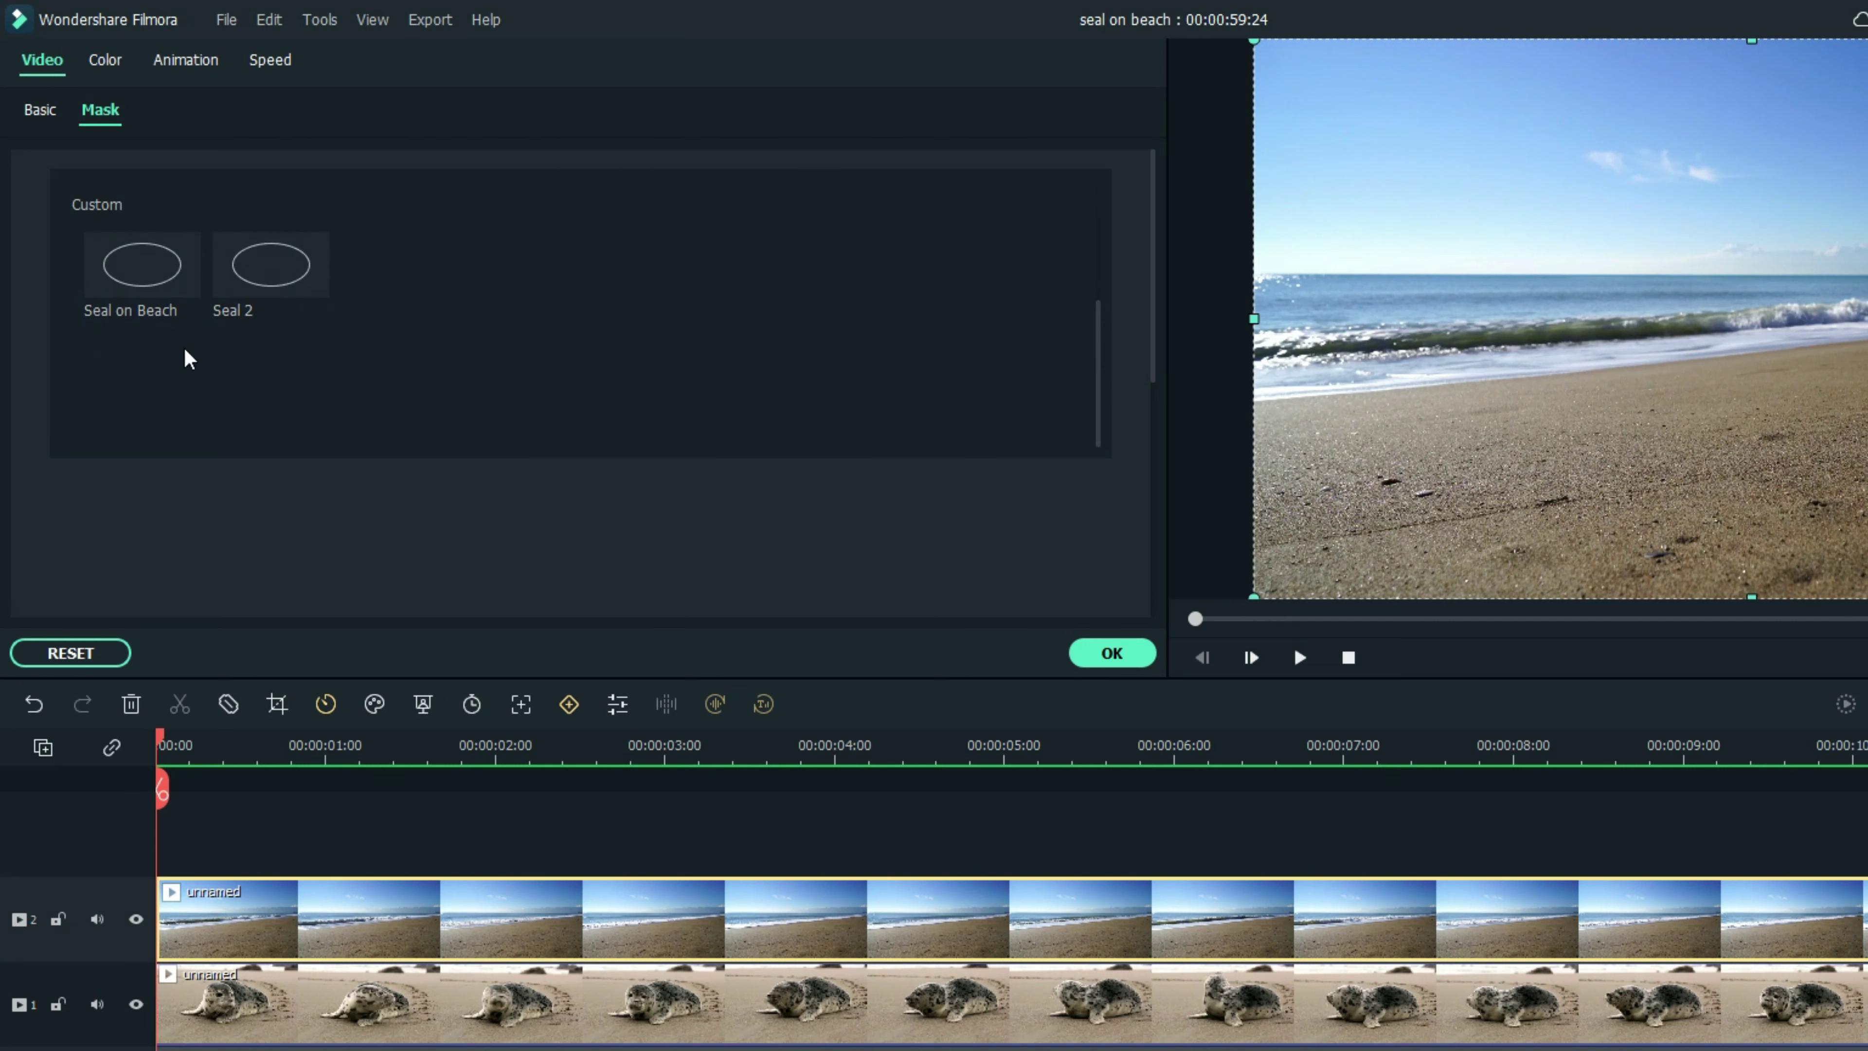
{"action": "left_click", "coordinate": [292, 276]}
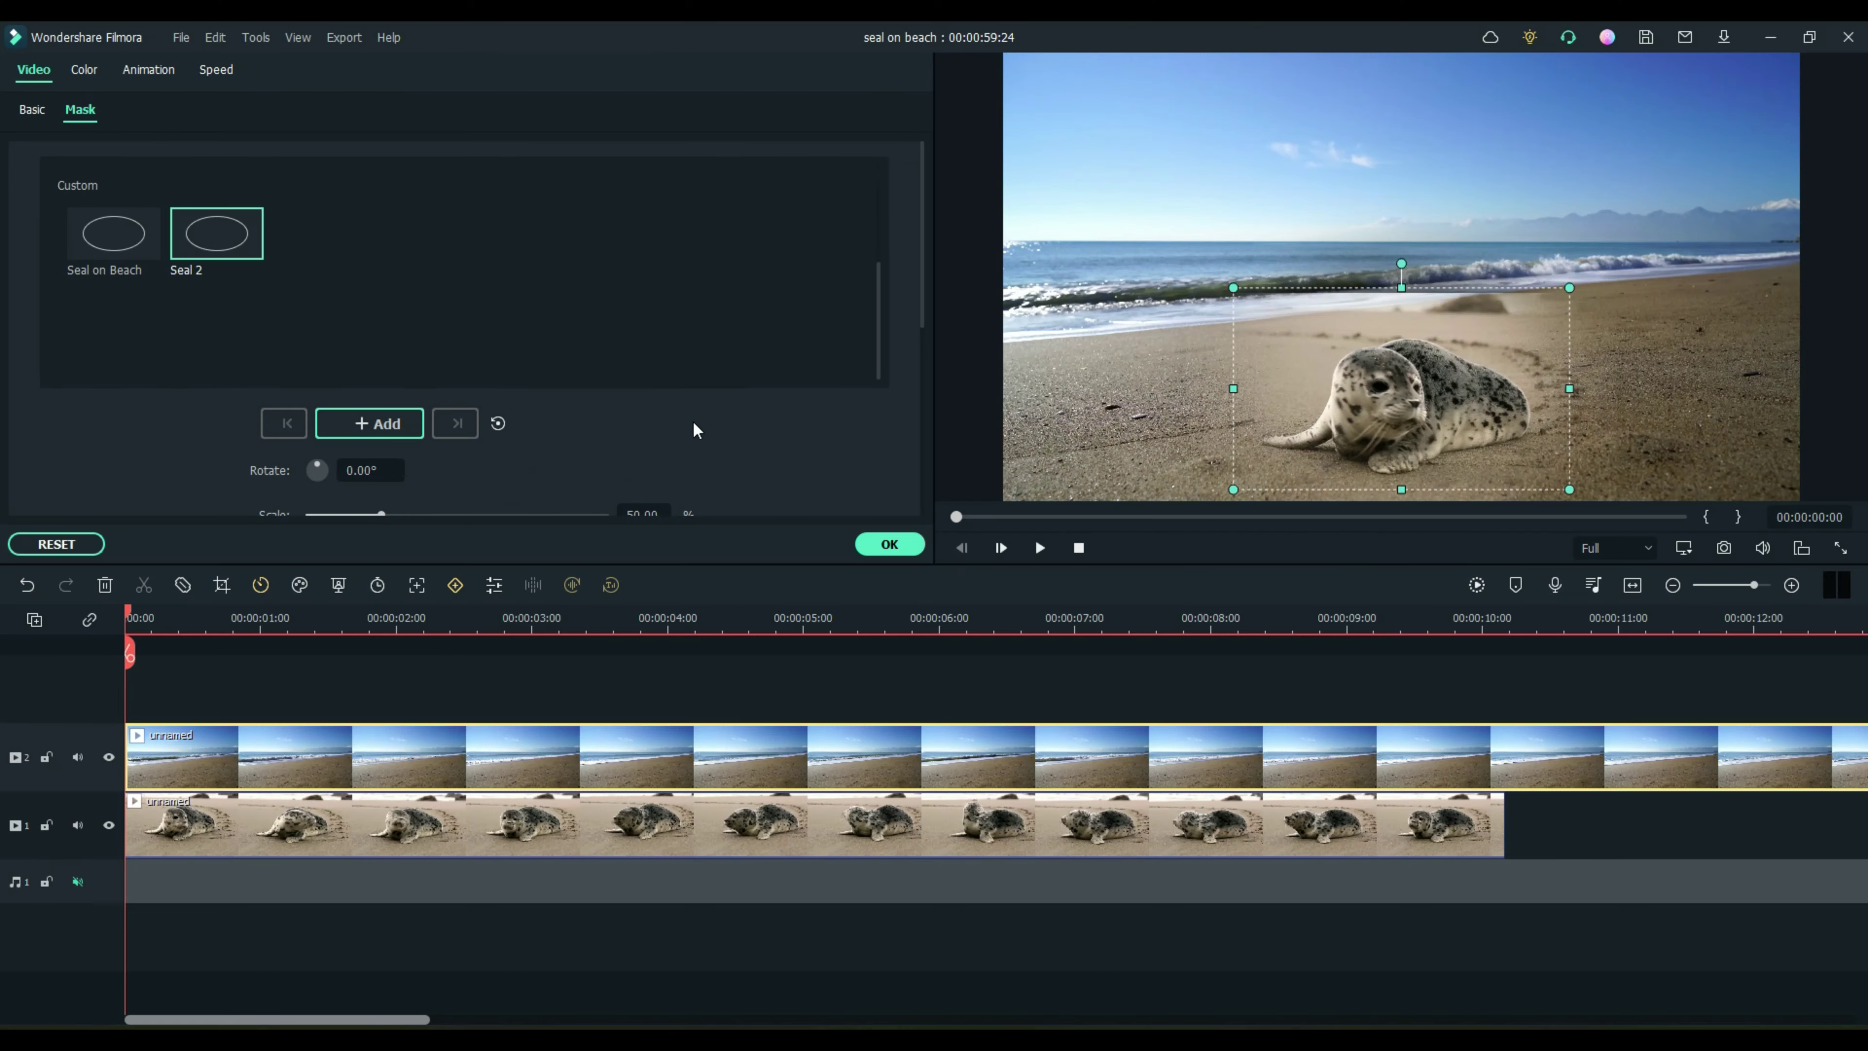
{"action": "scroll", "coordinate": [865, 508], "scroll_direction": "down", "scroll_amount": 3}
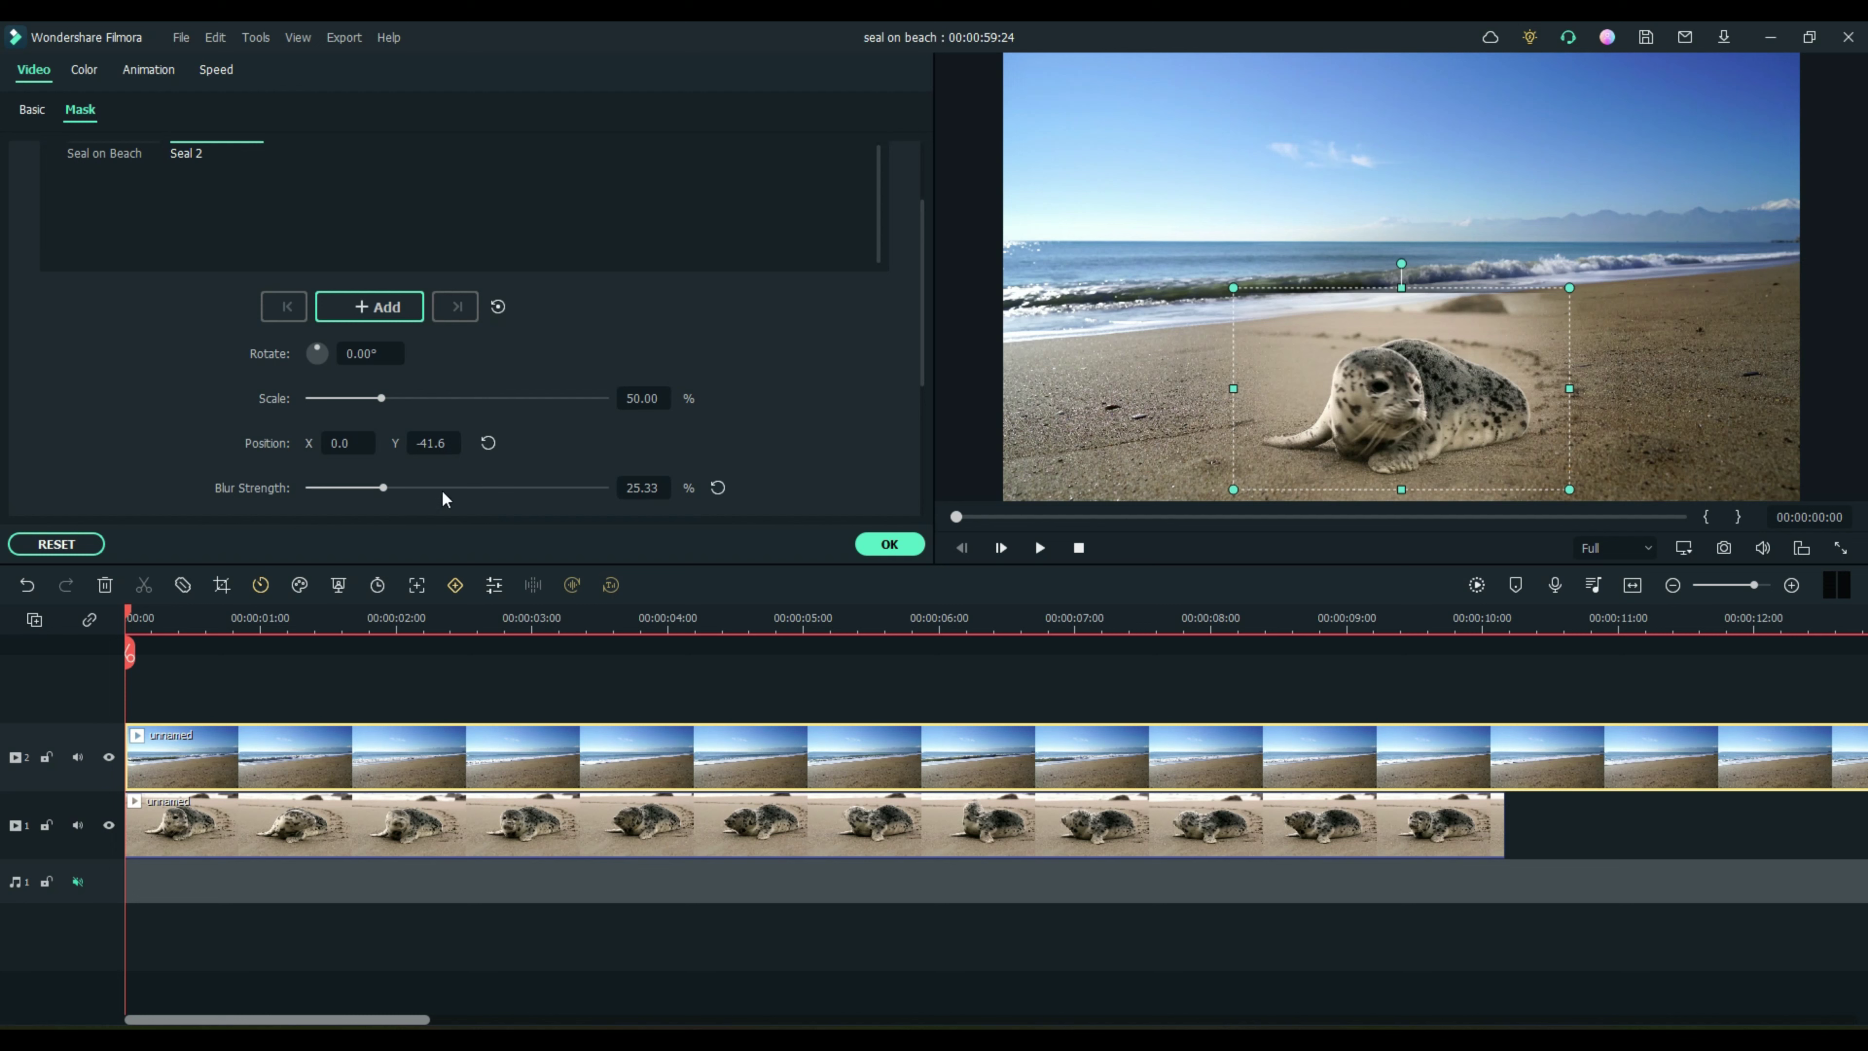
{"action": "left_click", "coordinate": [888, 546]}
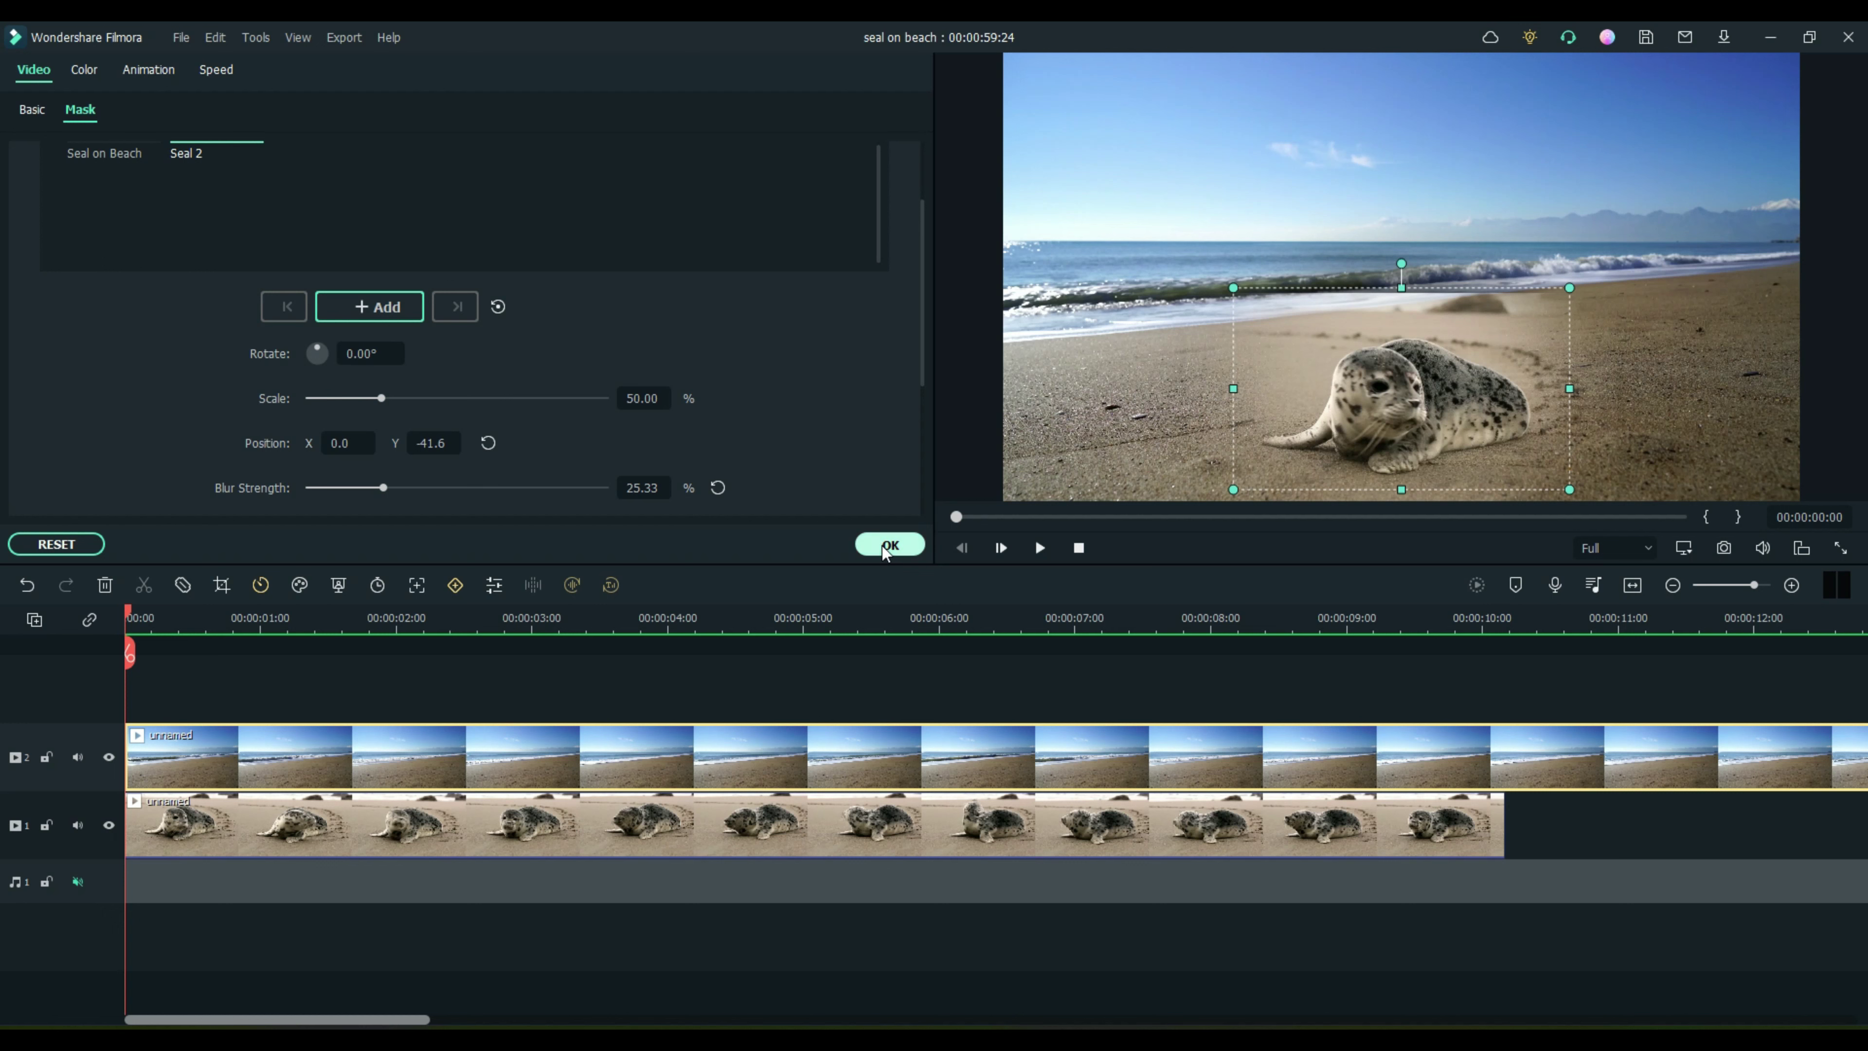
Step: Play the seal-on-beach composite, scrub around eight to nine seconds, then return near the start
{"action": "left_click", "coordinate": [1040, 547]}
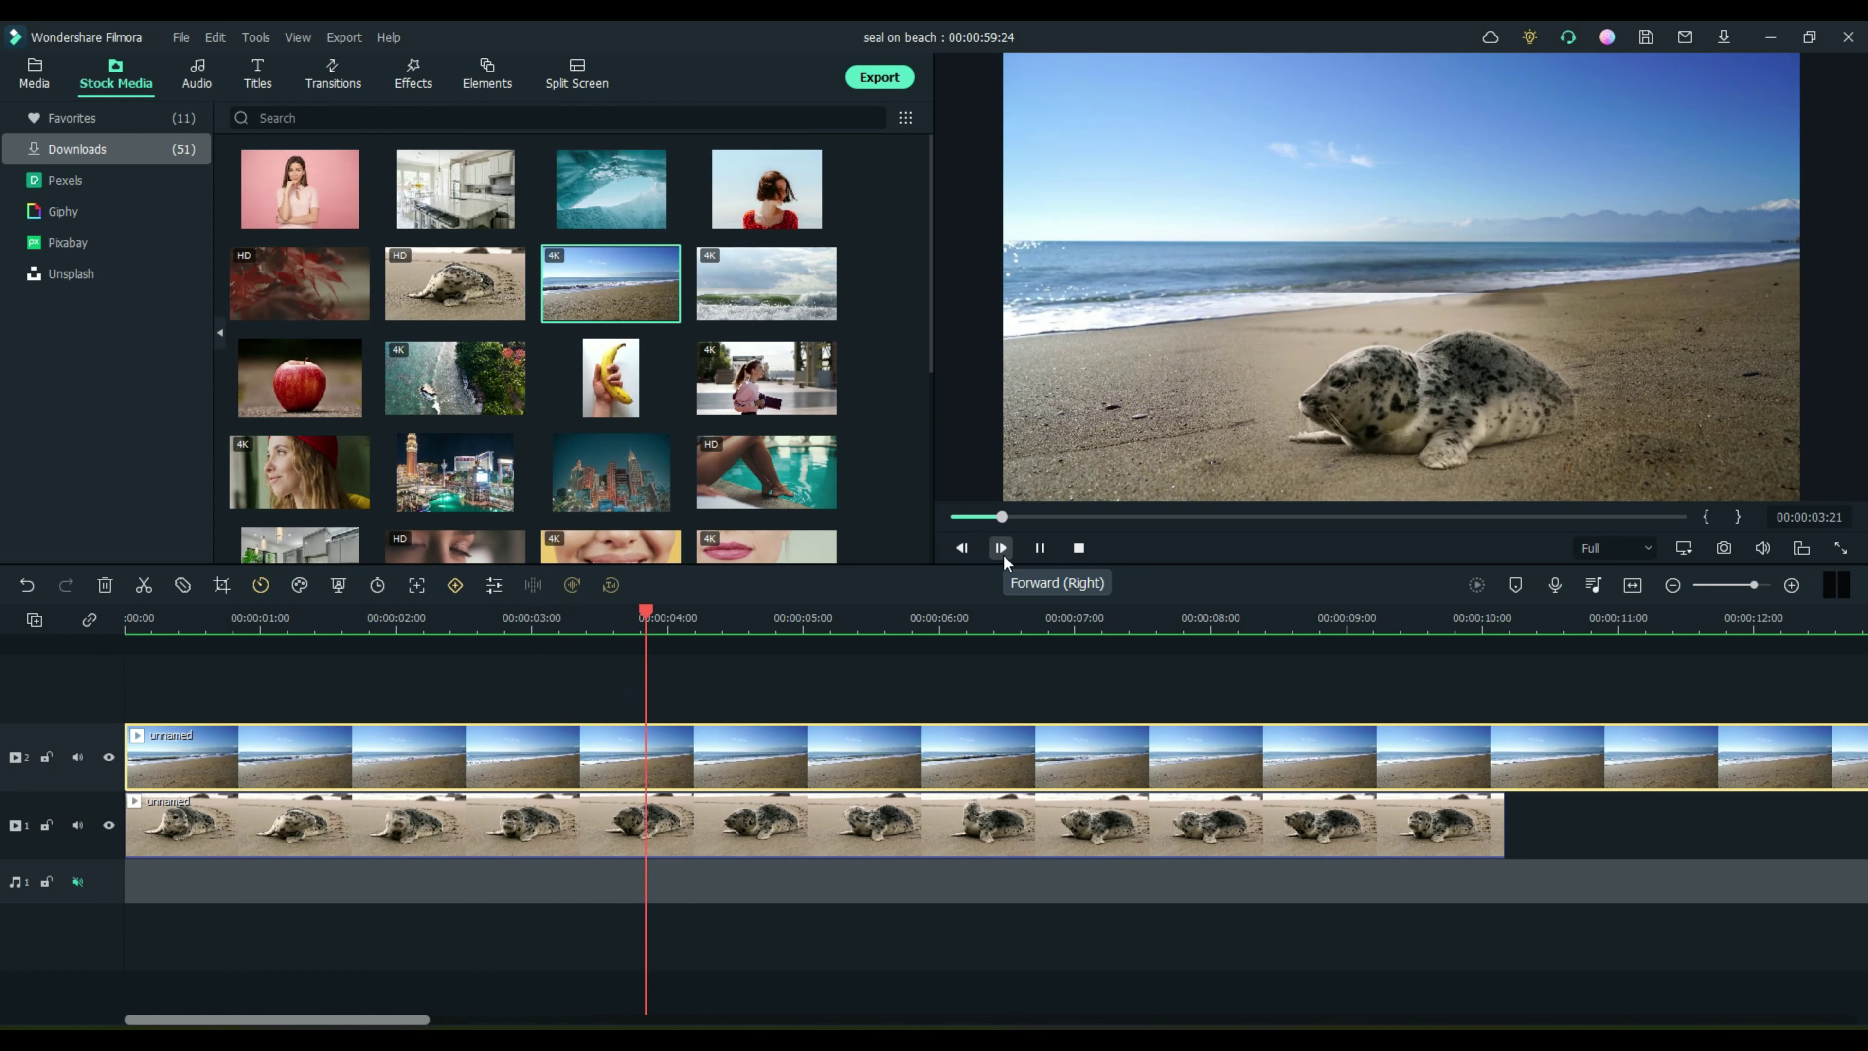
{"action": "left_click_drag", "start_coordinate": [1397, 631], "coordinate": [1433, 631]}
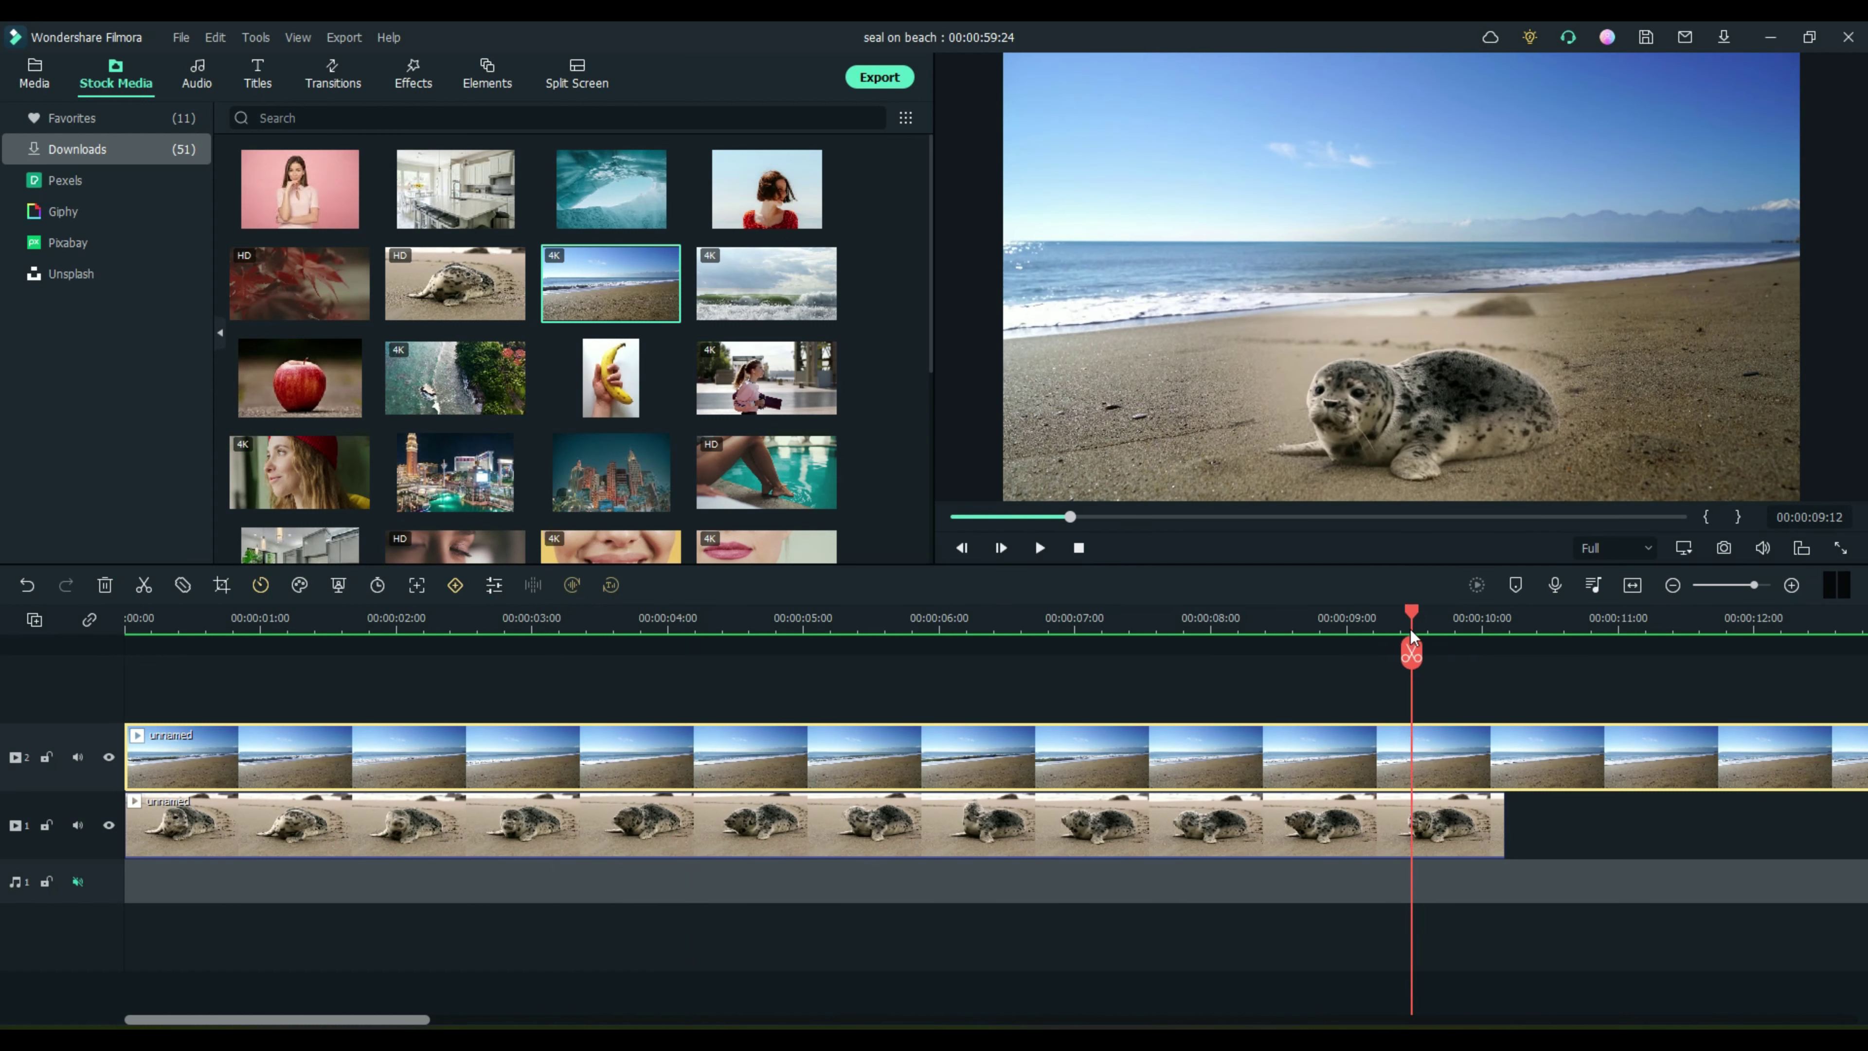
{"action": "left_click_drag", "start_coordinate": [1410, 629], "coordinate": [1347, 631]}
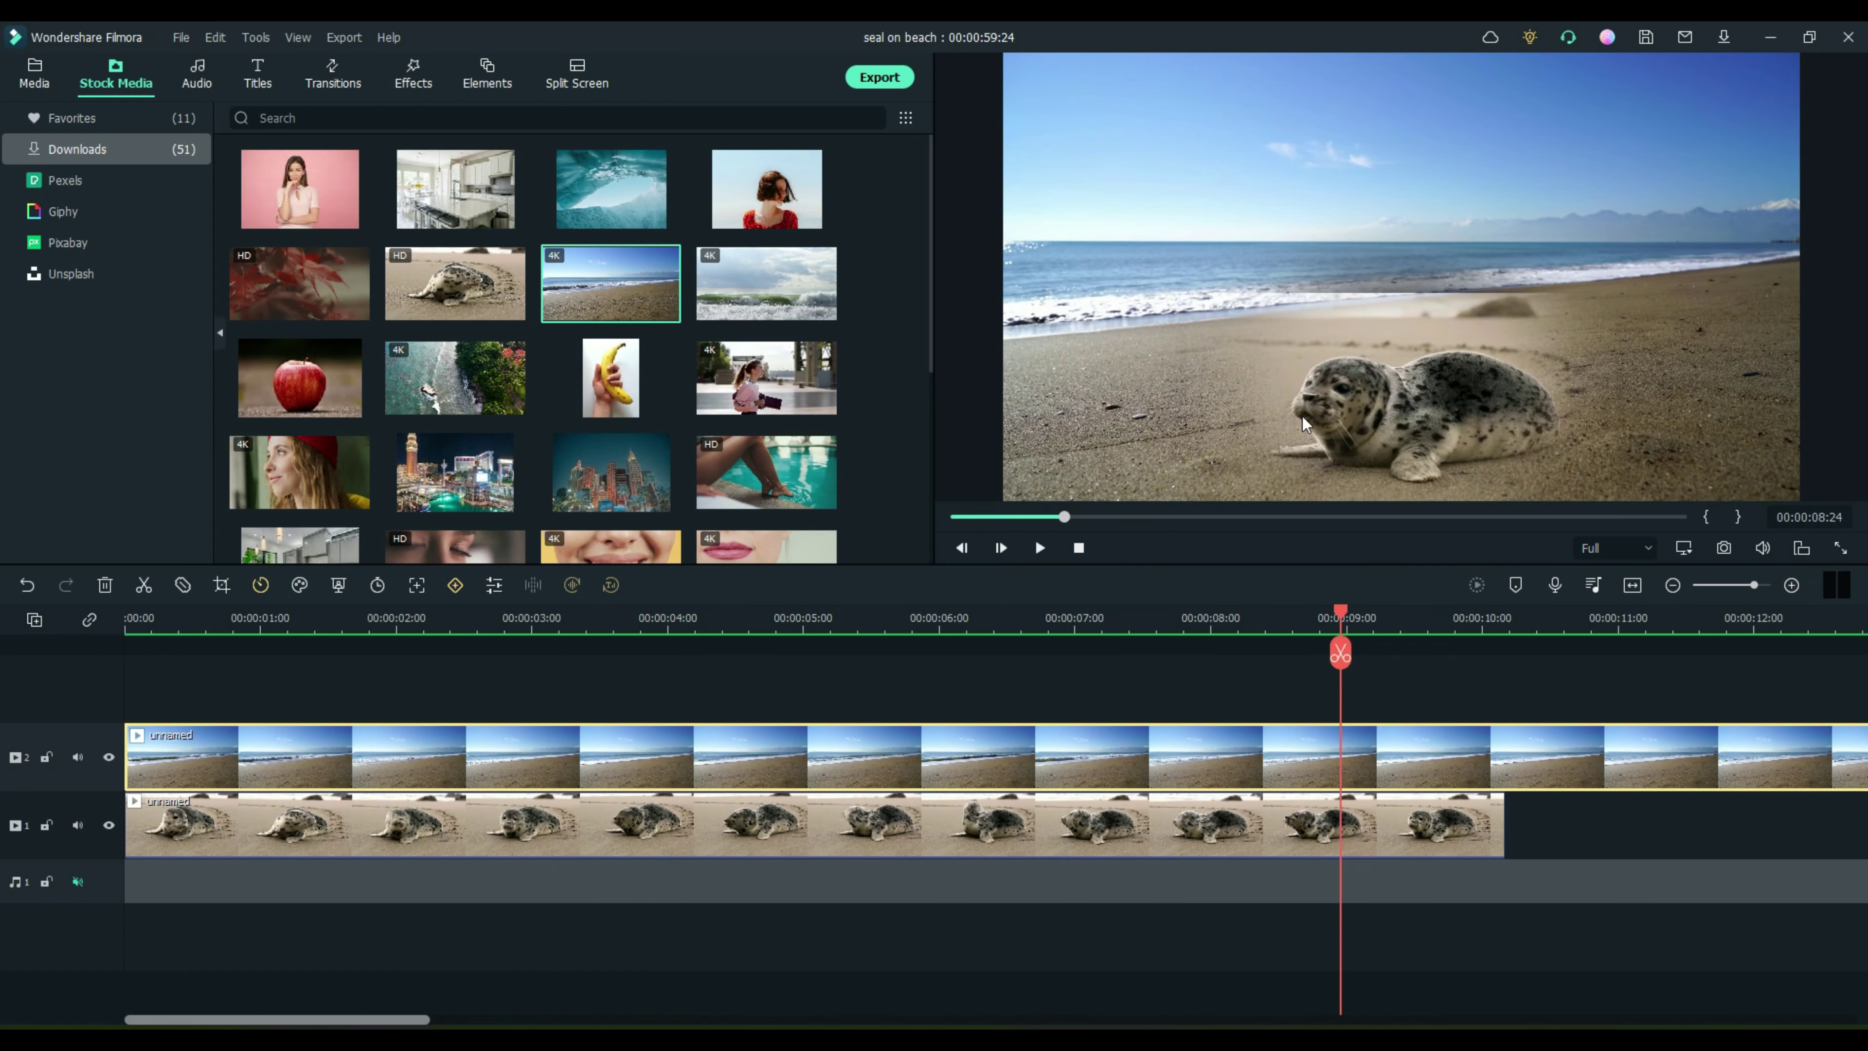
{"action": "left_click_drag", "start_coordinate": [1347, 622], "coordinate": [88, 710]}
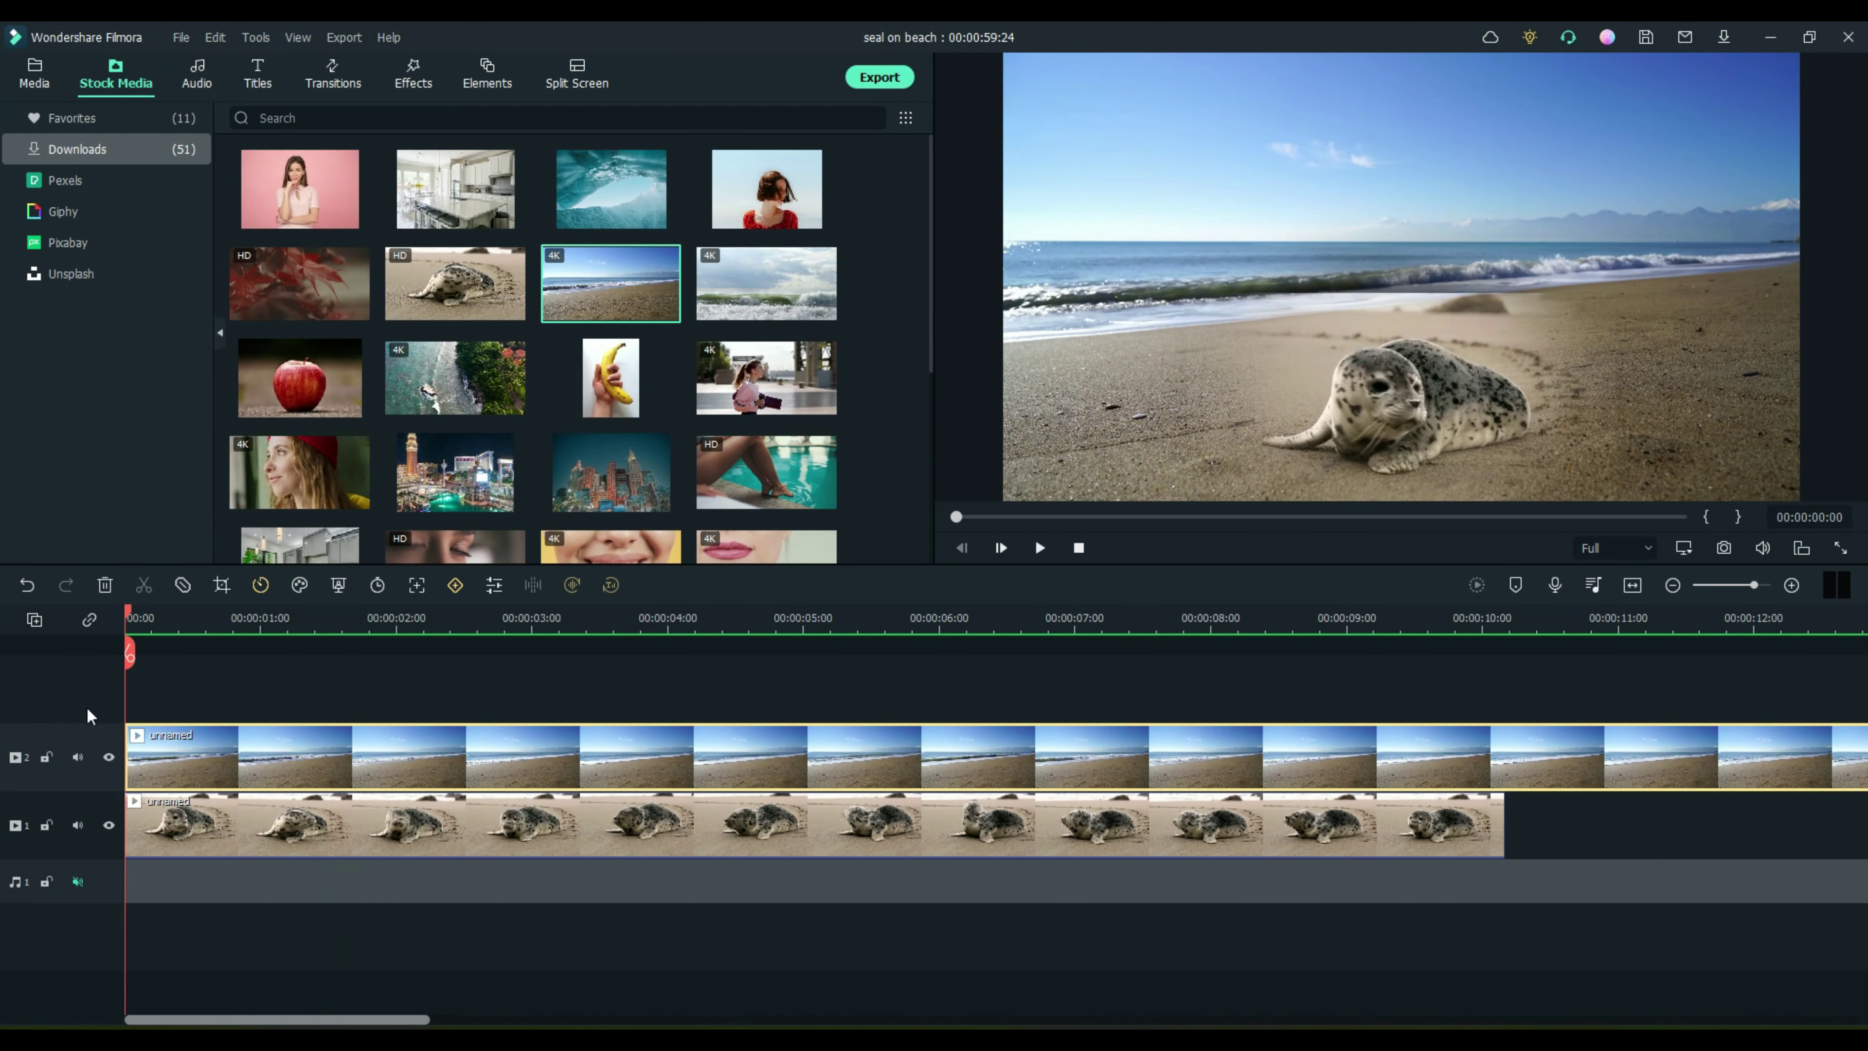
{"action": "double_click", "coordinate": [921, 832]}
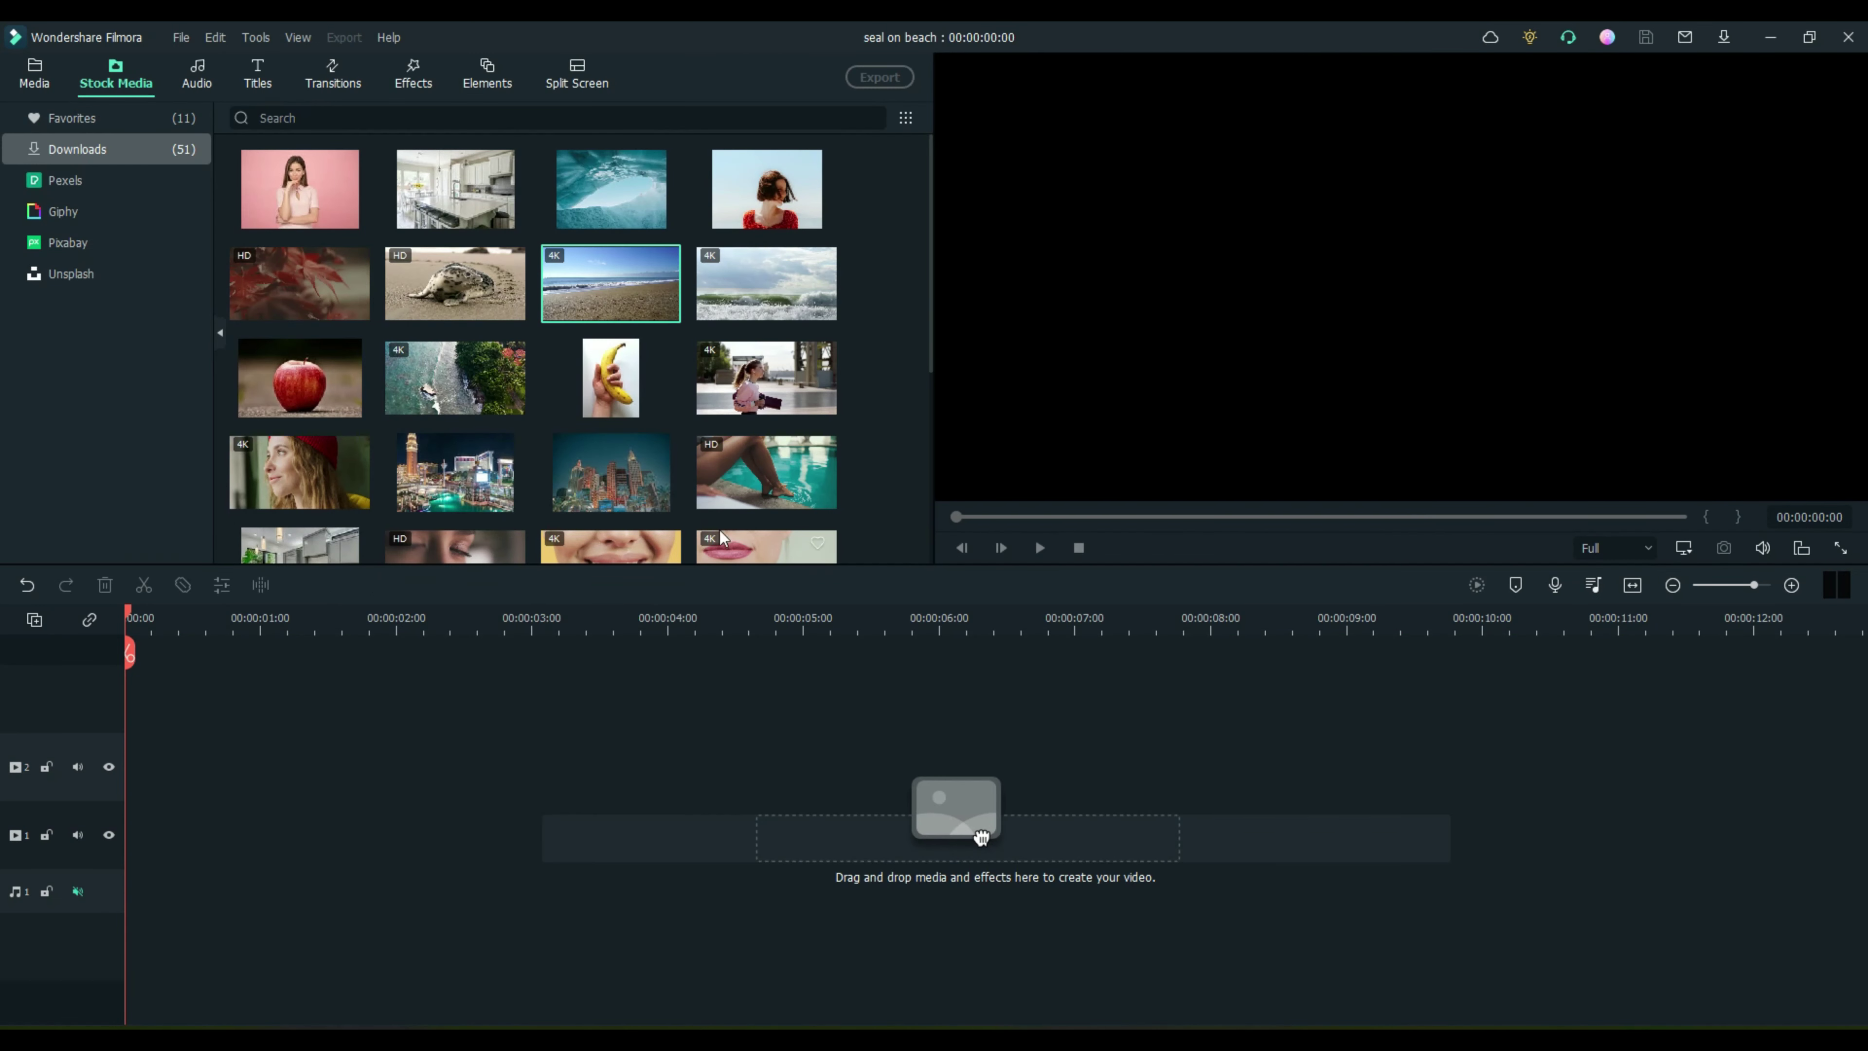
Step: Place the pool-legs footage on video track 2 and the red apple photo on track 1 beneath it
{"action": "mouse_move", "coordinate": [750, 469]}
{"action": "left_click_drag", "start_coordinate": [750, 469], "coordinate": [132, 765]}
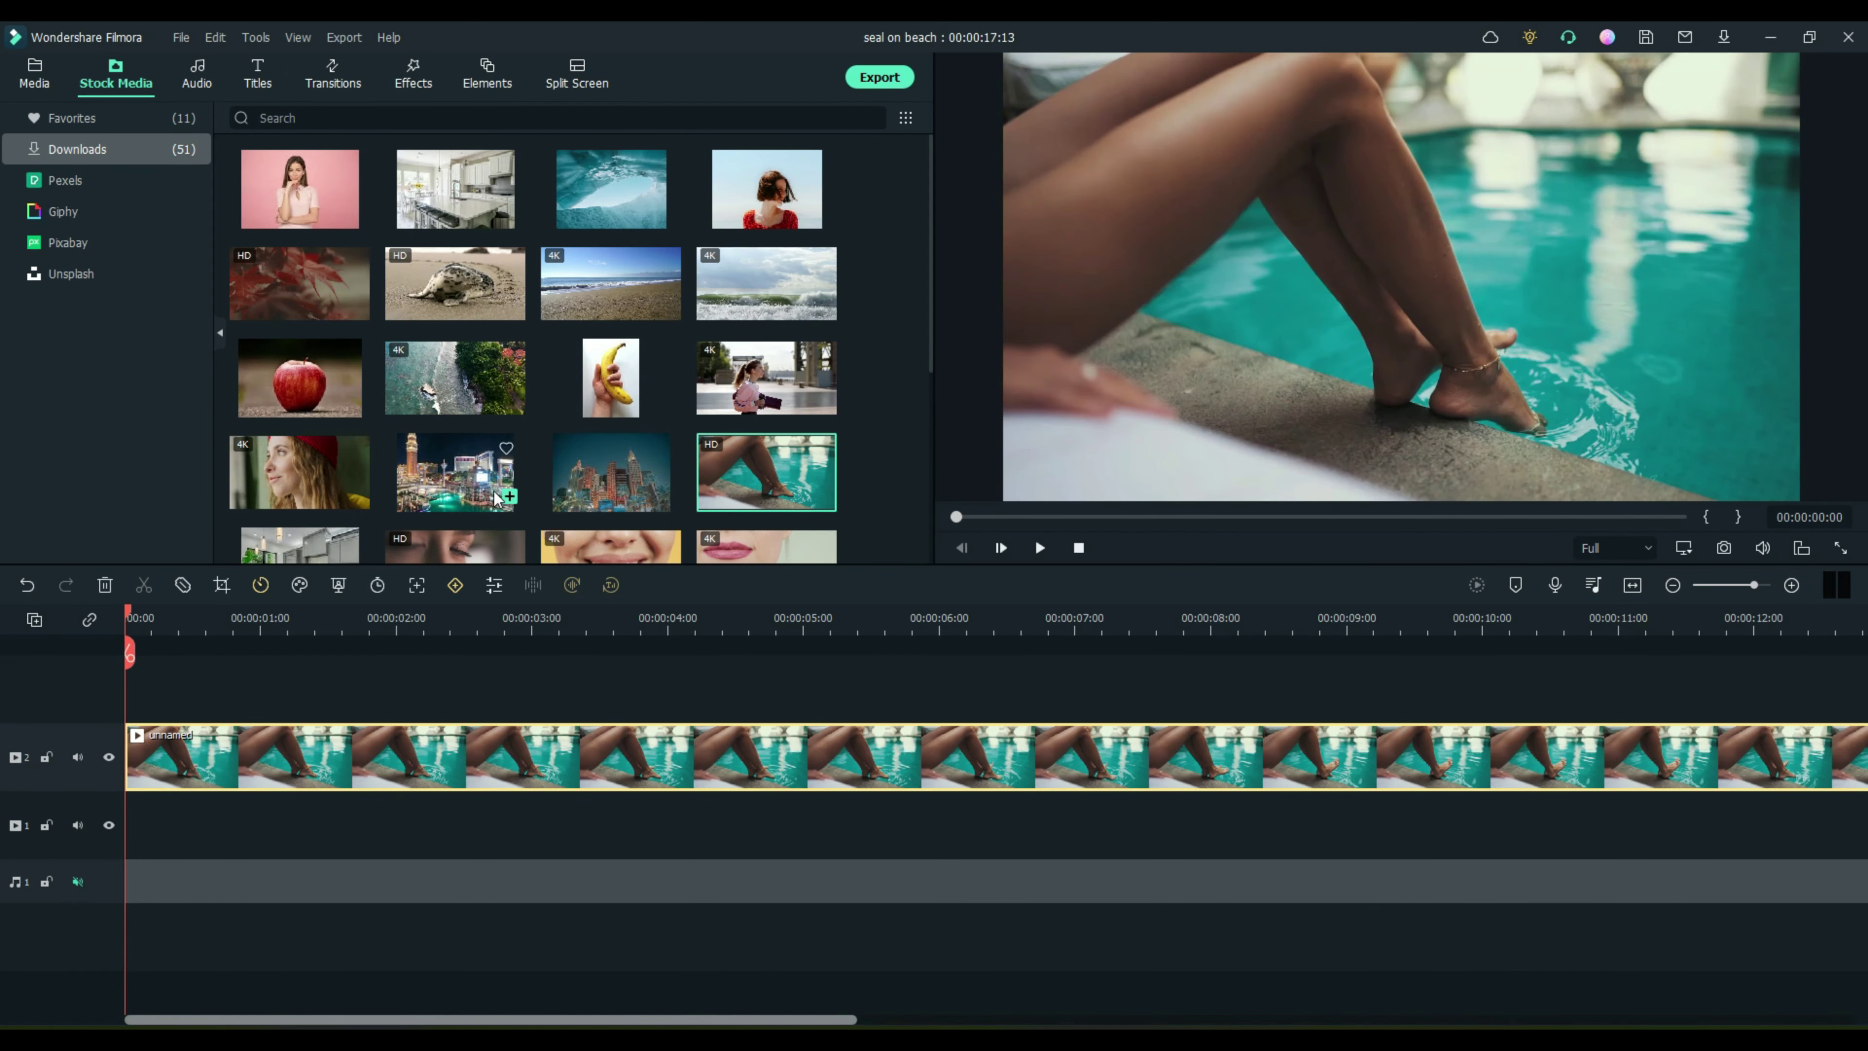
{"action": "mouse_move", "coordinate": [320, 403]}
{"action": "left_click_drag", "start_coordinate": [321, 403], "coordinate": [129, 831]}
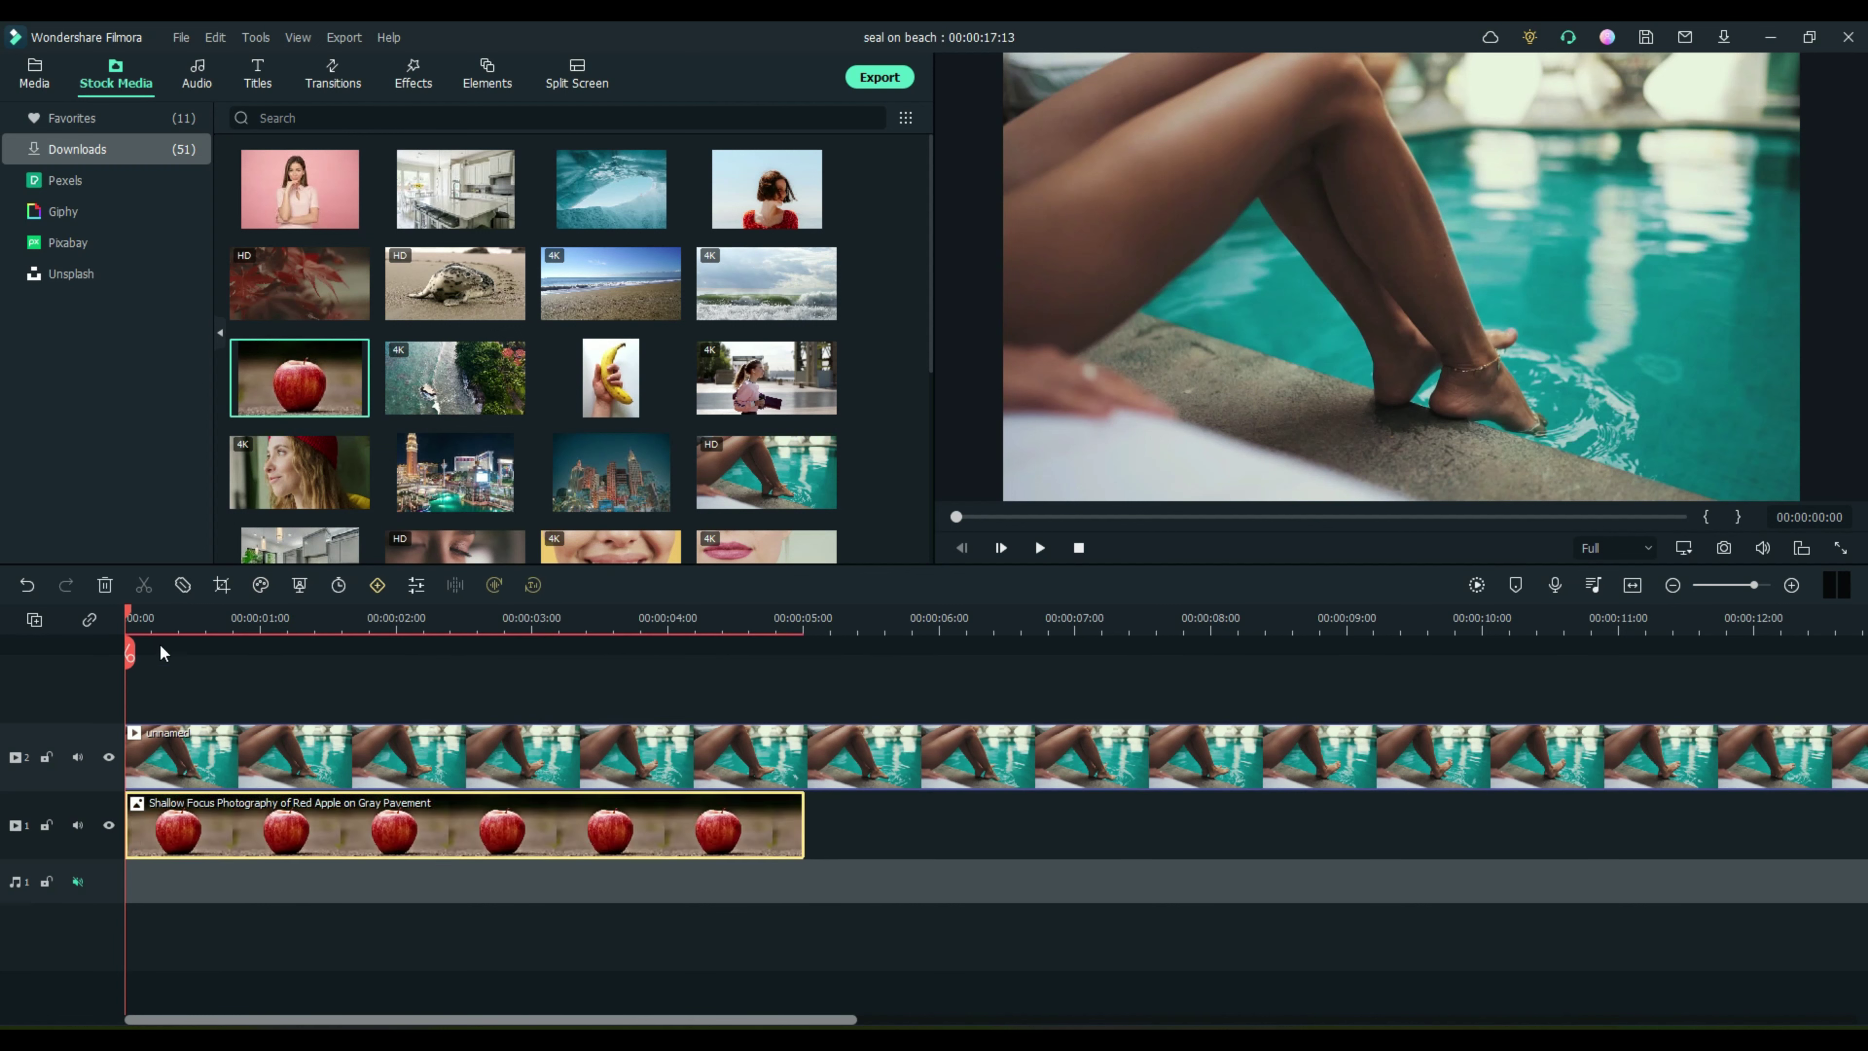
{"action": "left_click_drag", "start_coordinate": [129, 618], "coordinate": [391, 619]}
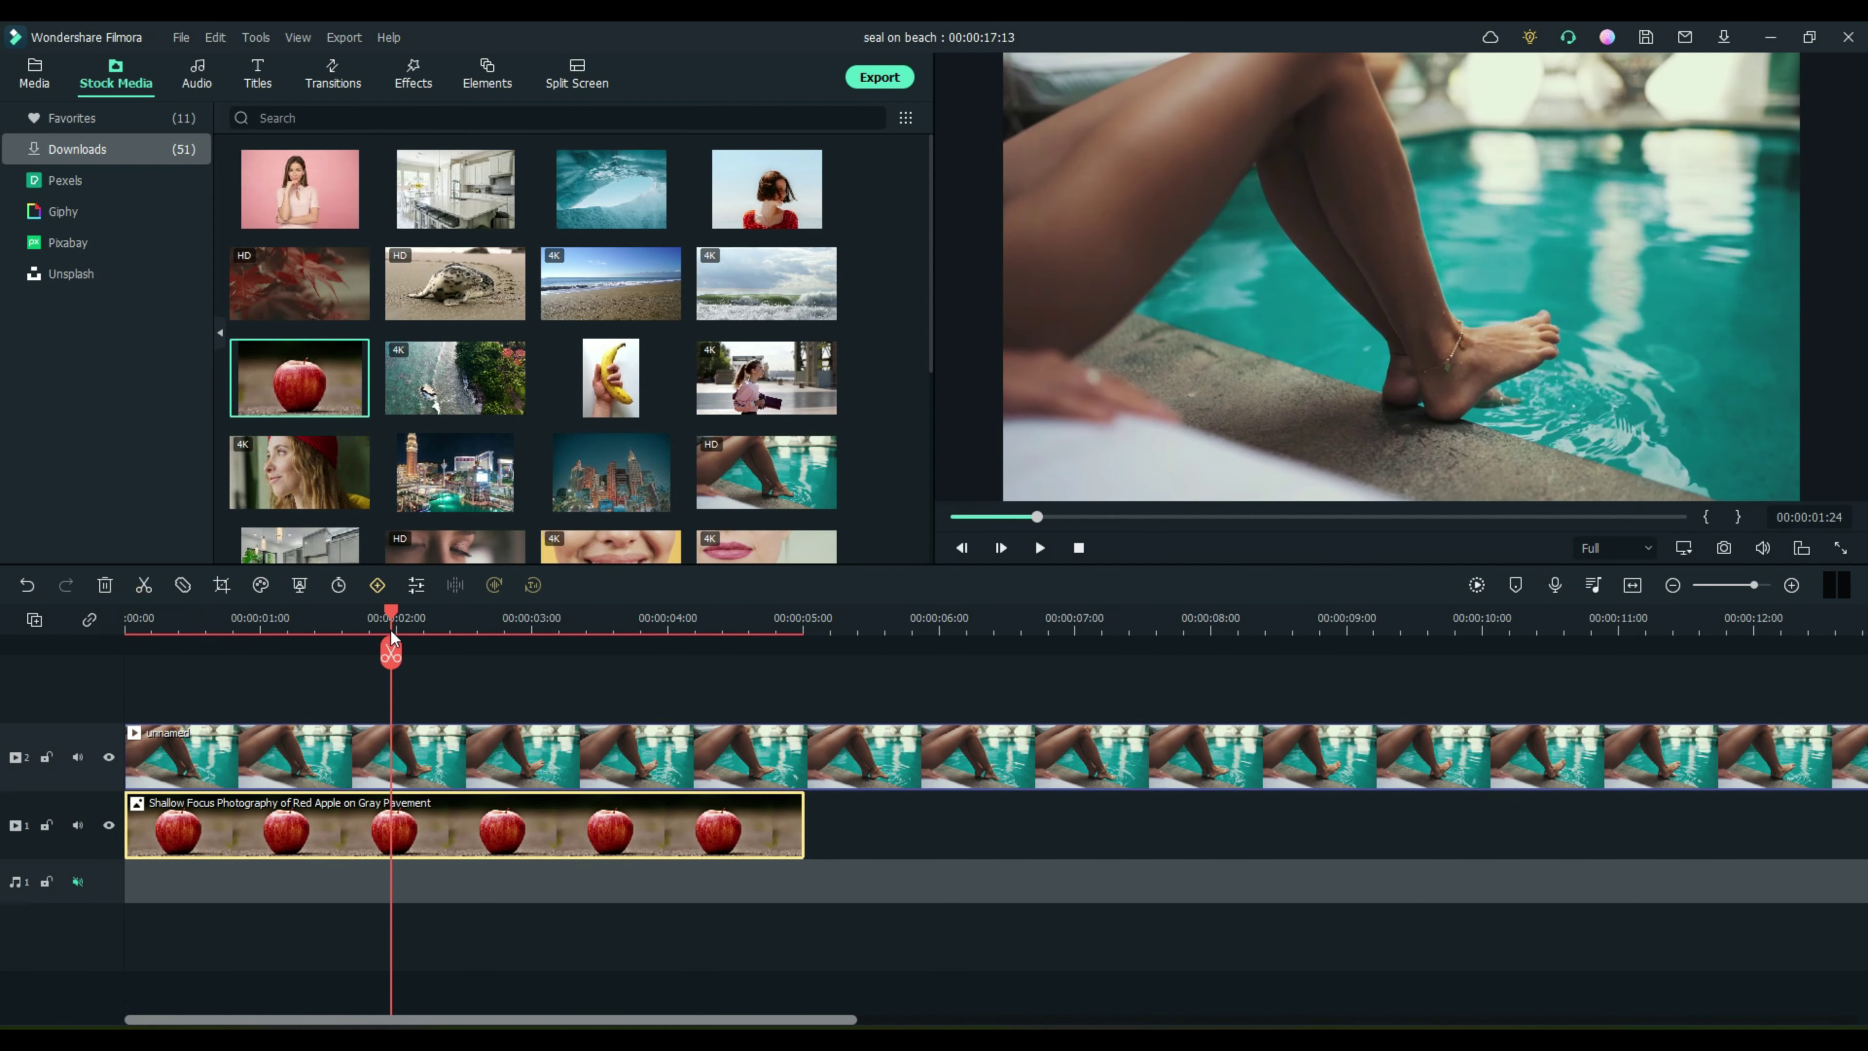
{"action": "double_click", "coordinate": [331, 772]}
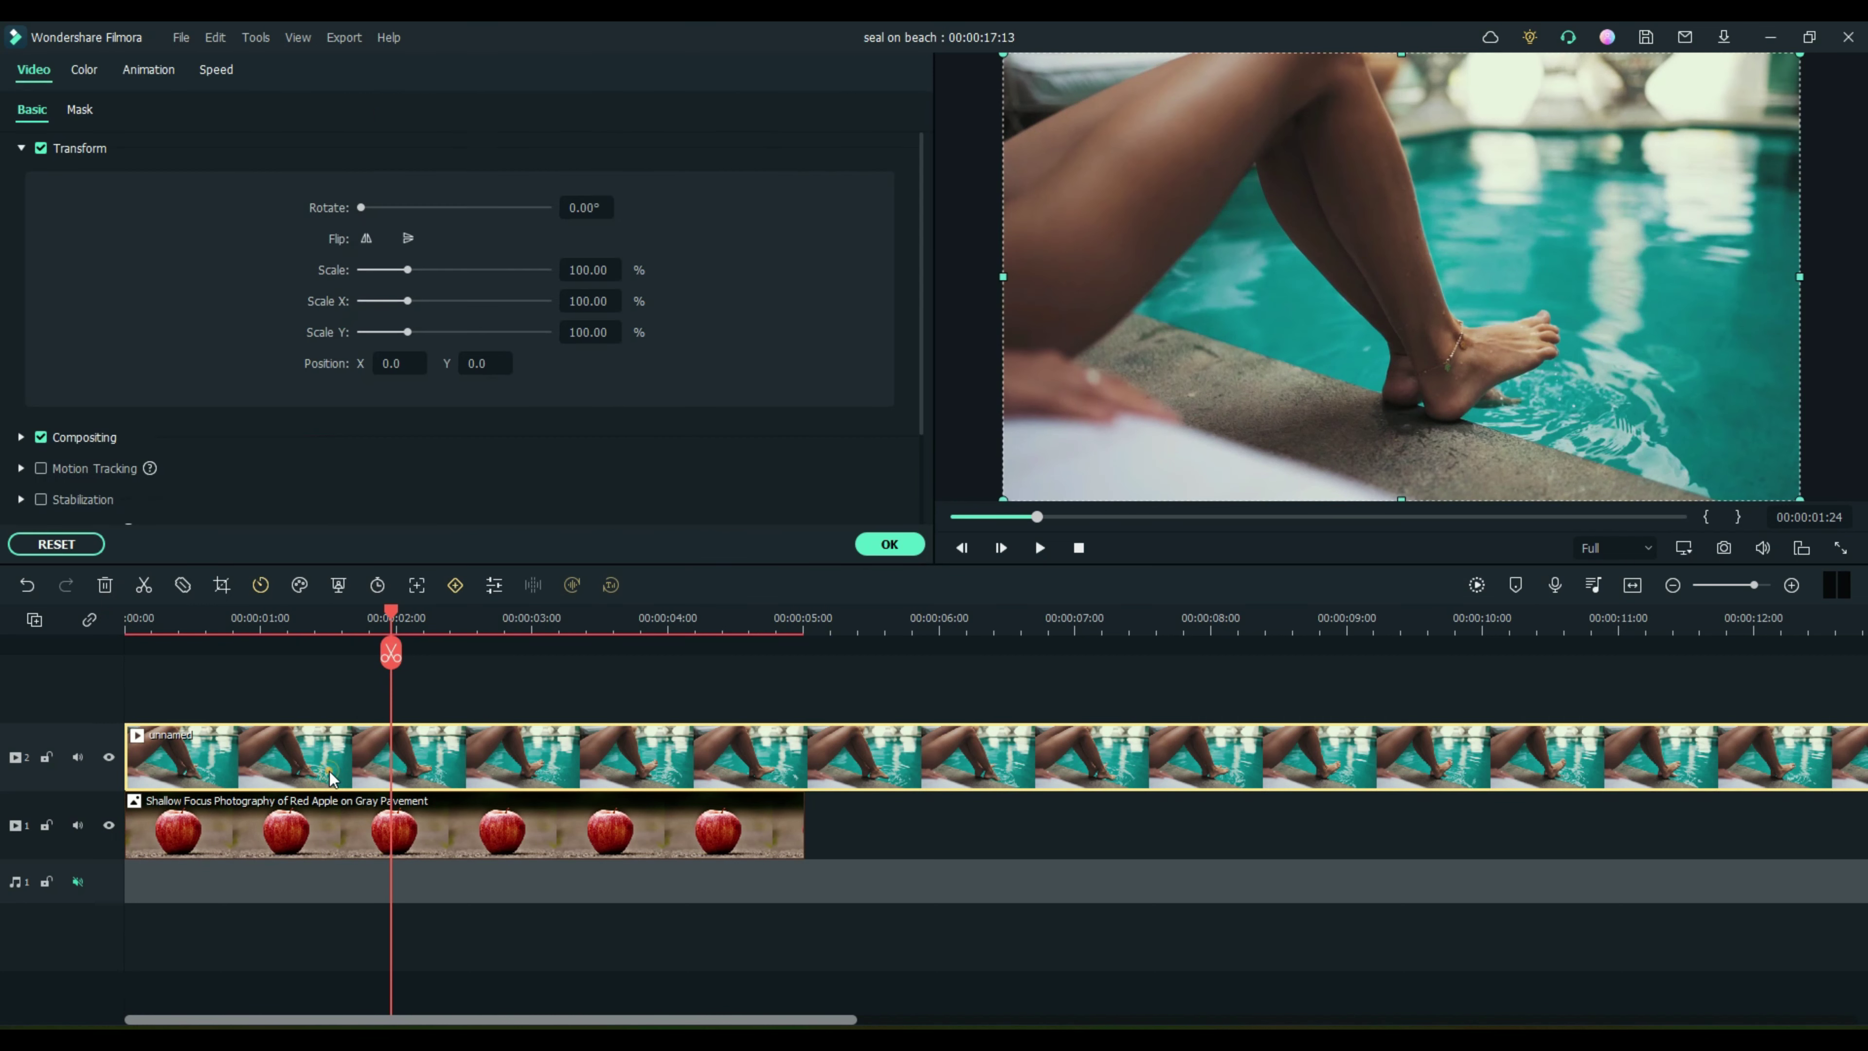
Step: Apply the saved 'Seal 2' mask to the pool clip and hide the pool track
{"action": "left_click", "coordinate": [81, 109]}
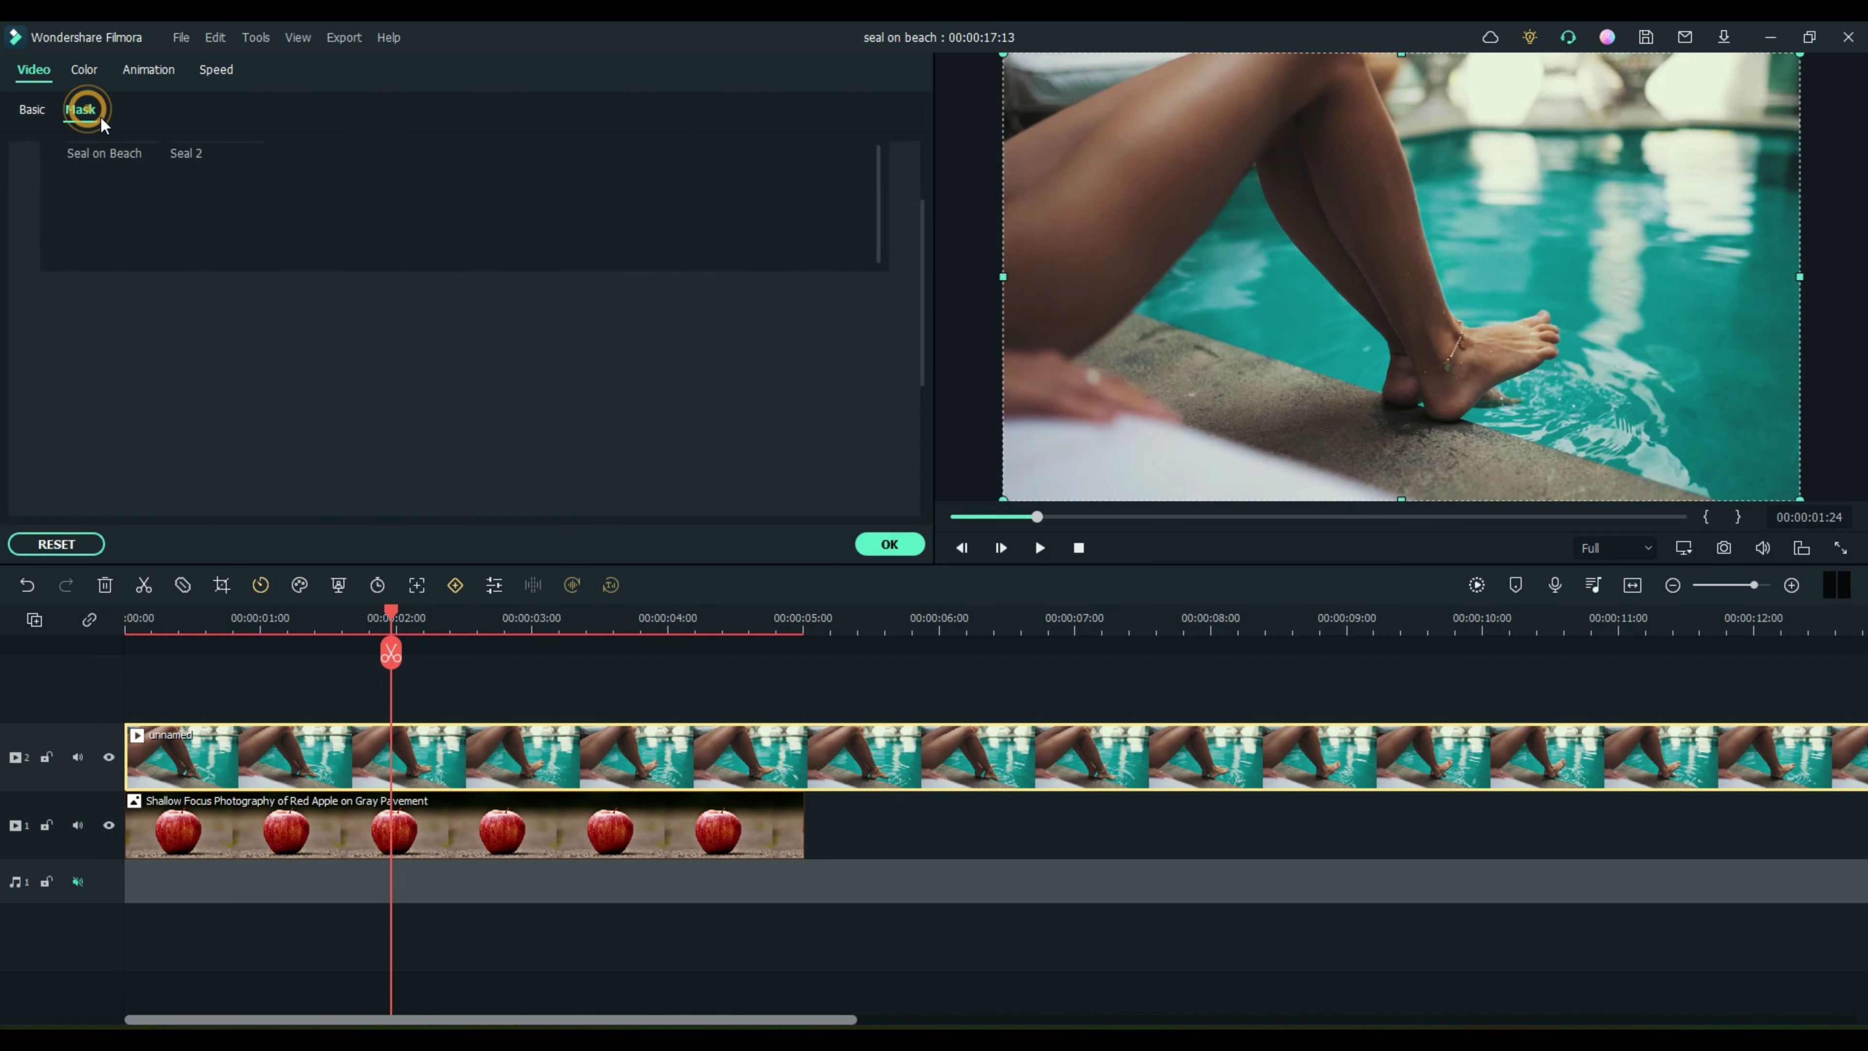
{"action": "left_click", "coordinate": [194, 155]}
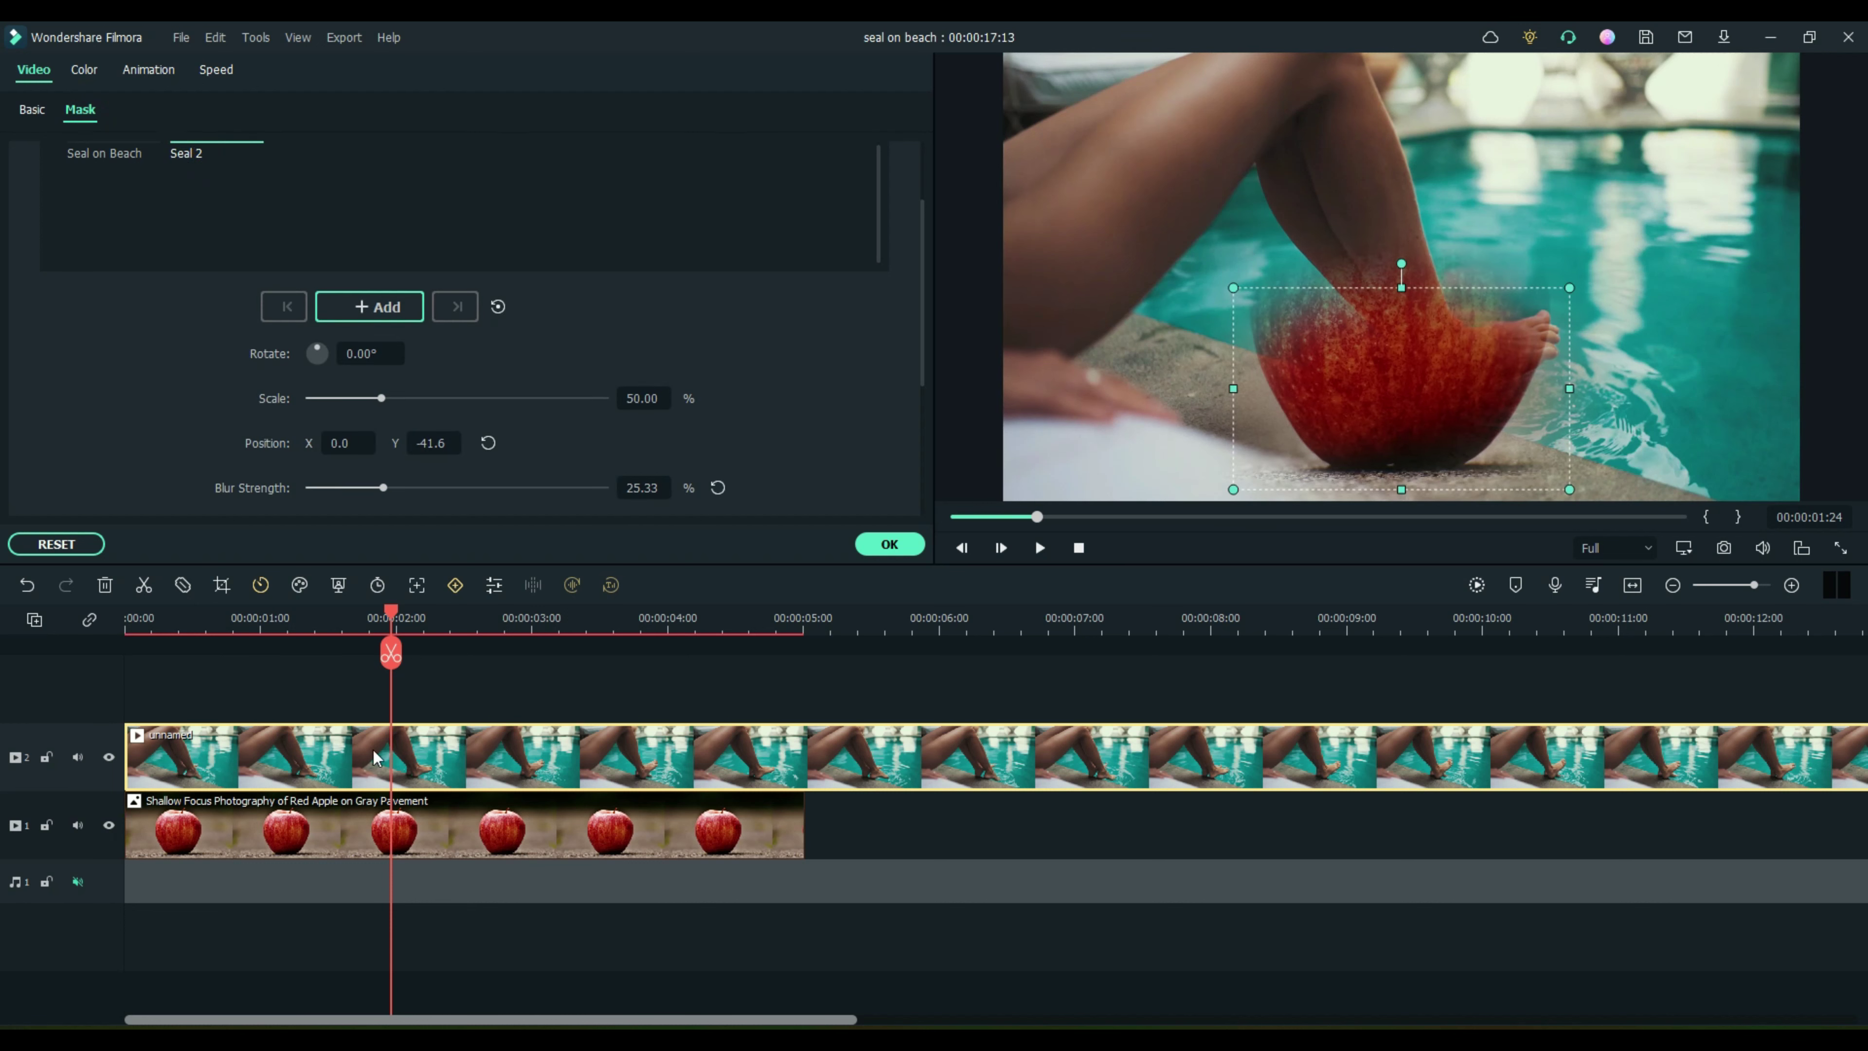
{"action": "left_click", "coordinate": [110, 756]}
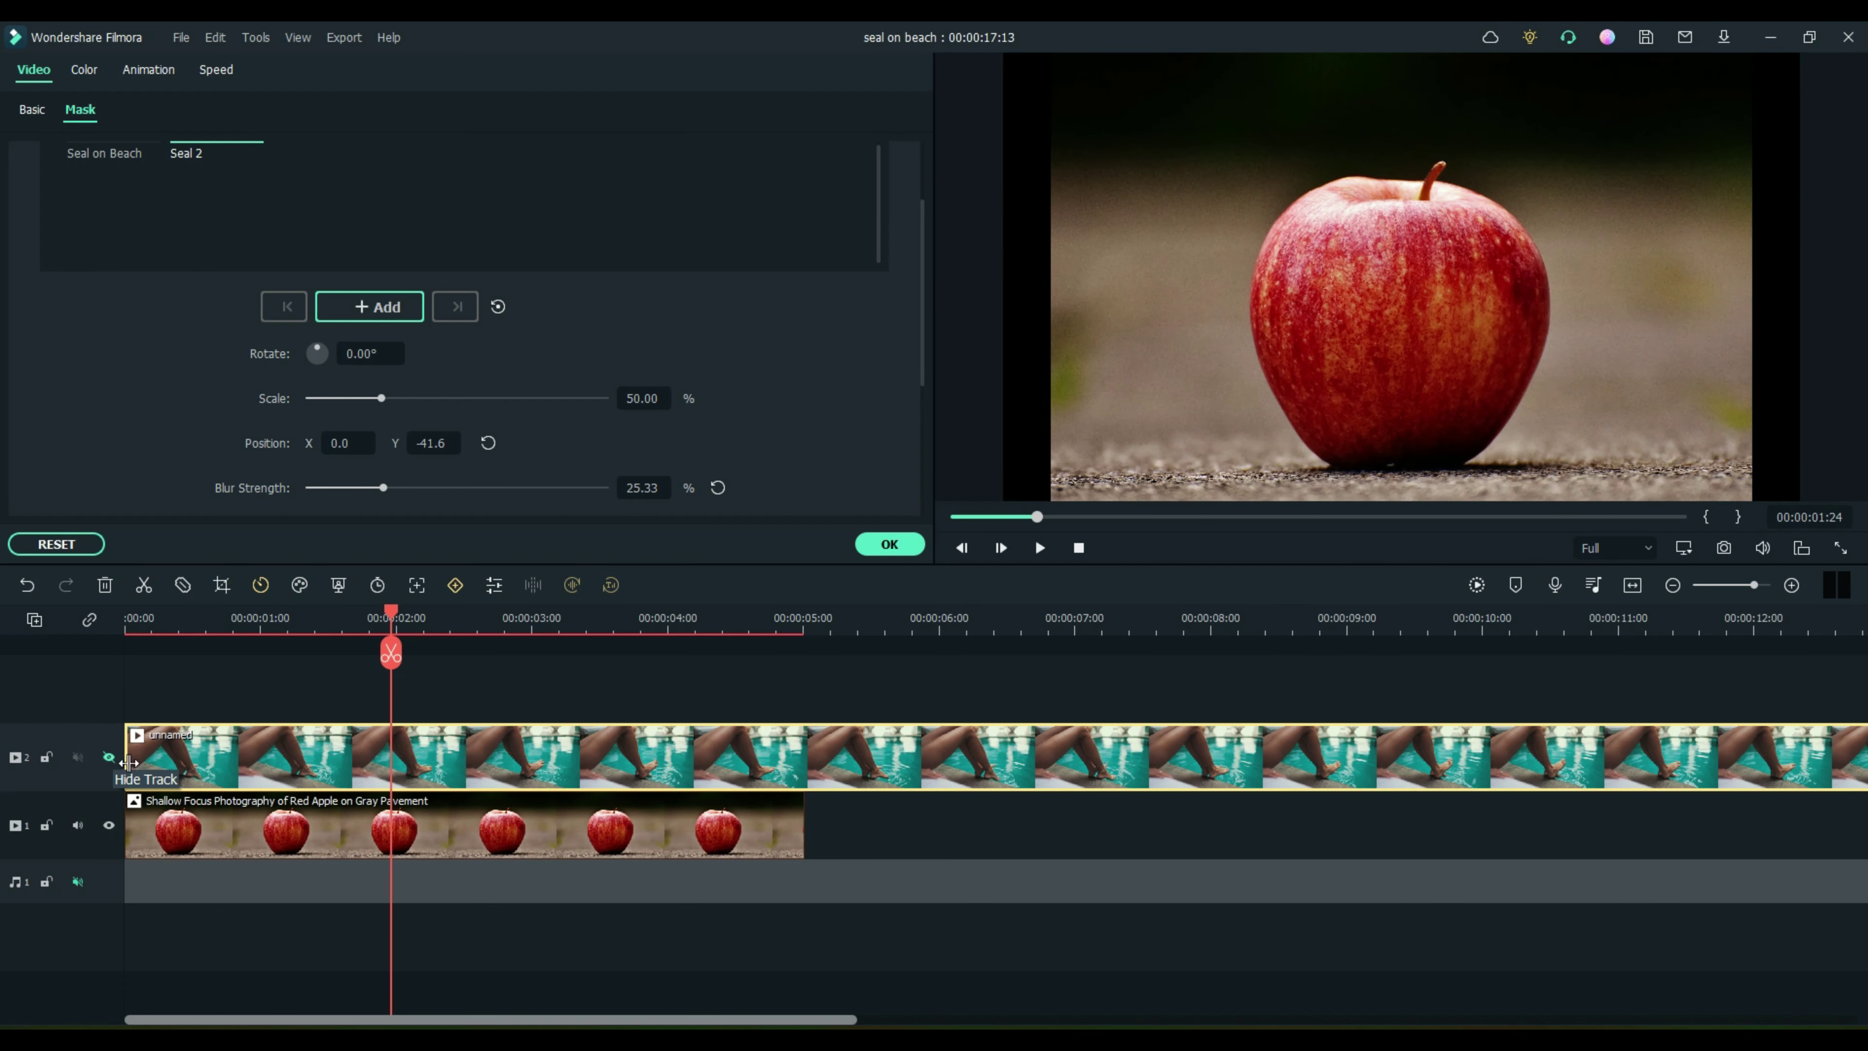
Step: Shrink the apple photo, move it toward the lower right, and show the pool track again
{"action": "left_click", "coordinate": [334, 837]}
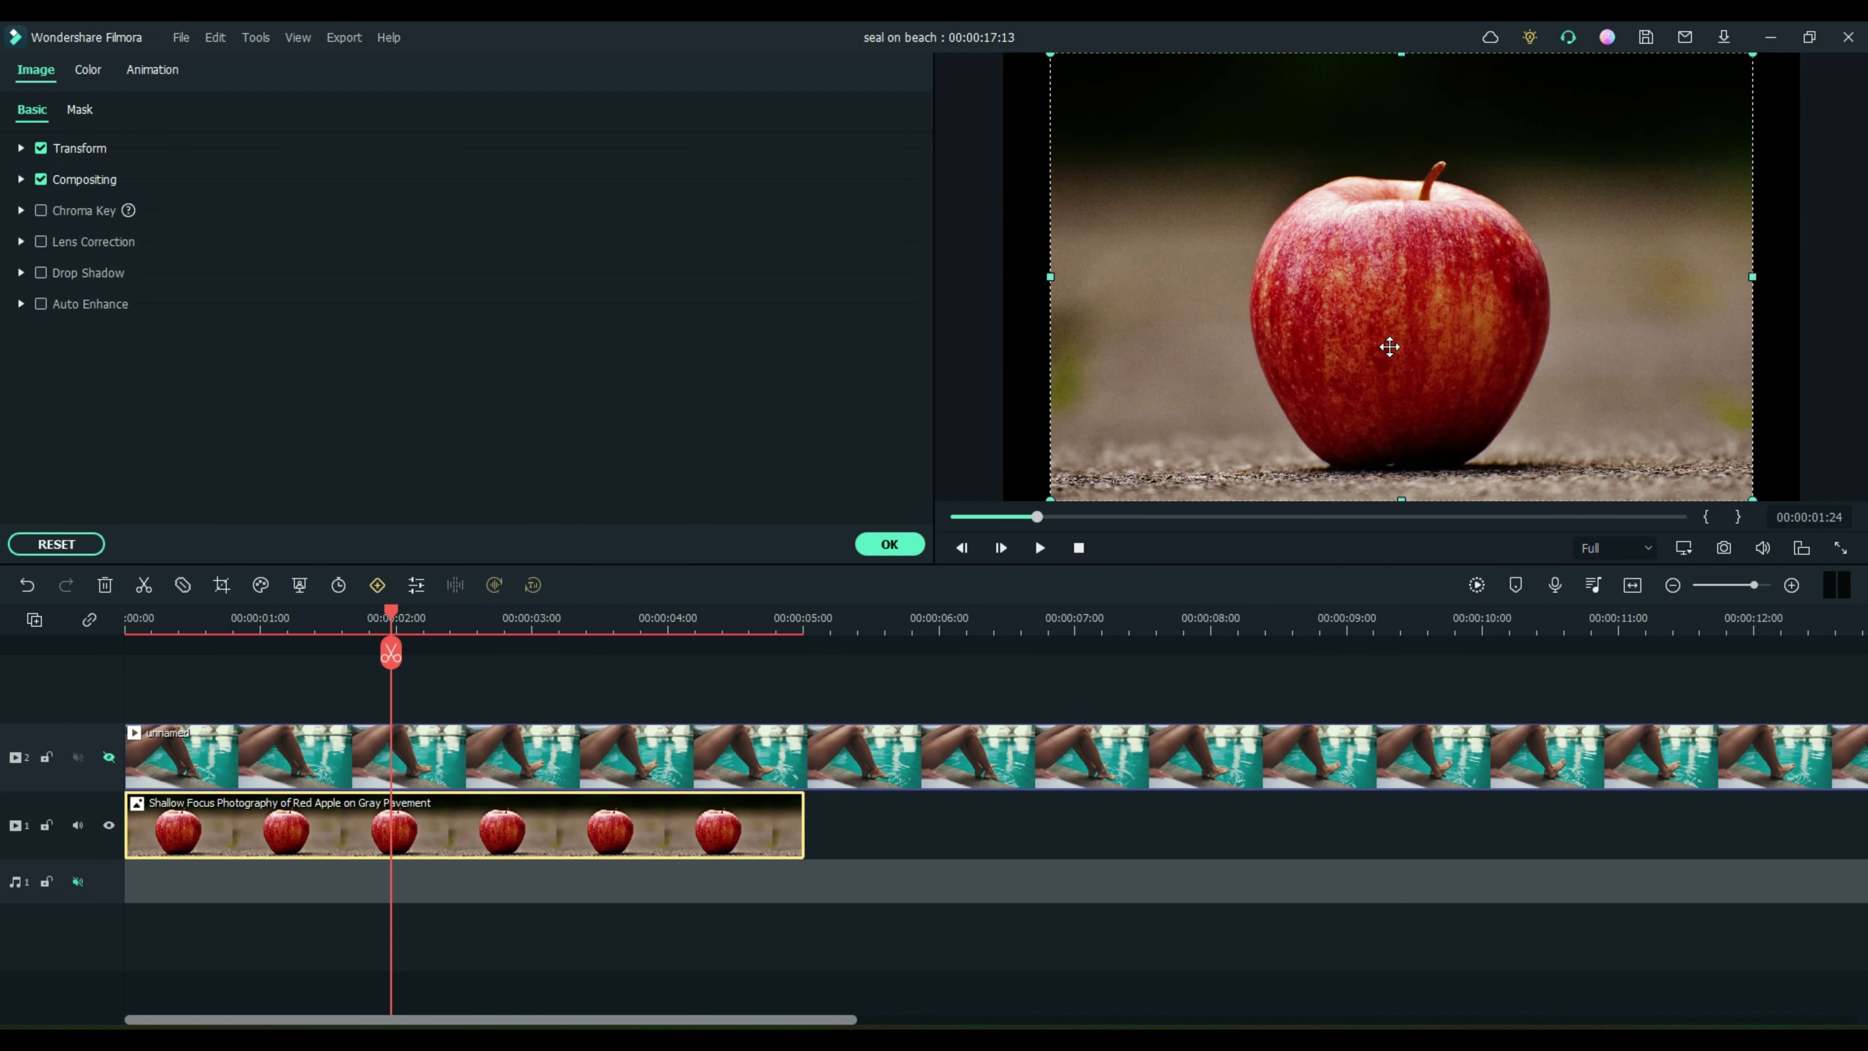
{"action": "left_click_drag", "start_coordinate": [1051, 53], "coordinate": [1307, 217]}
{"action": "left_click_drag", "start_coordinate": [1528, 397], "coordinate": [1552, 376]}
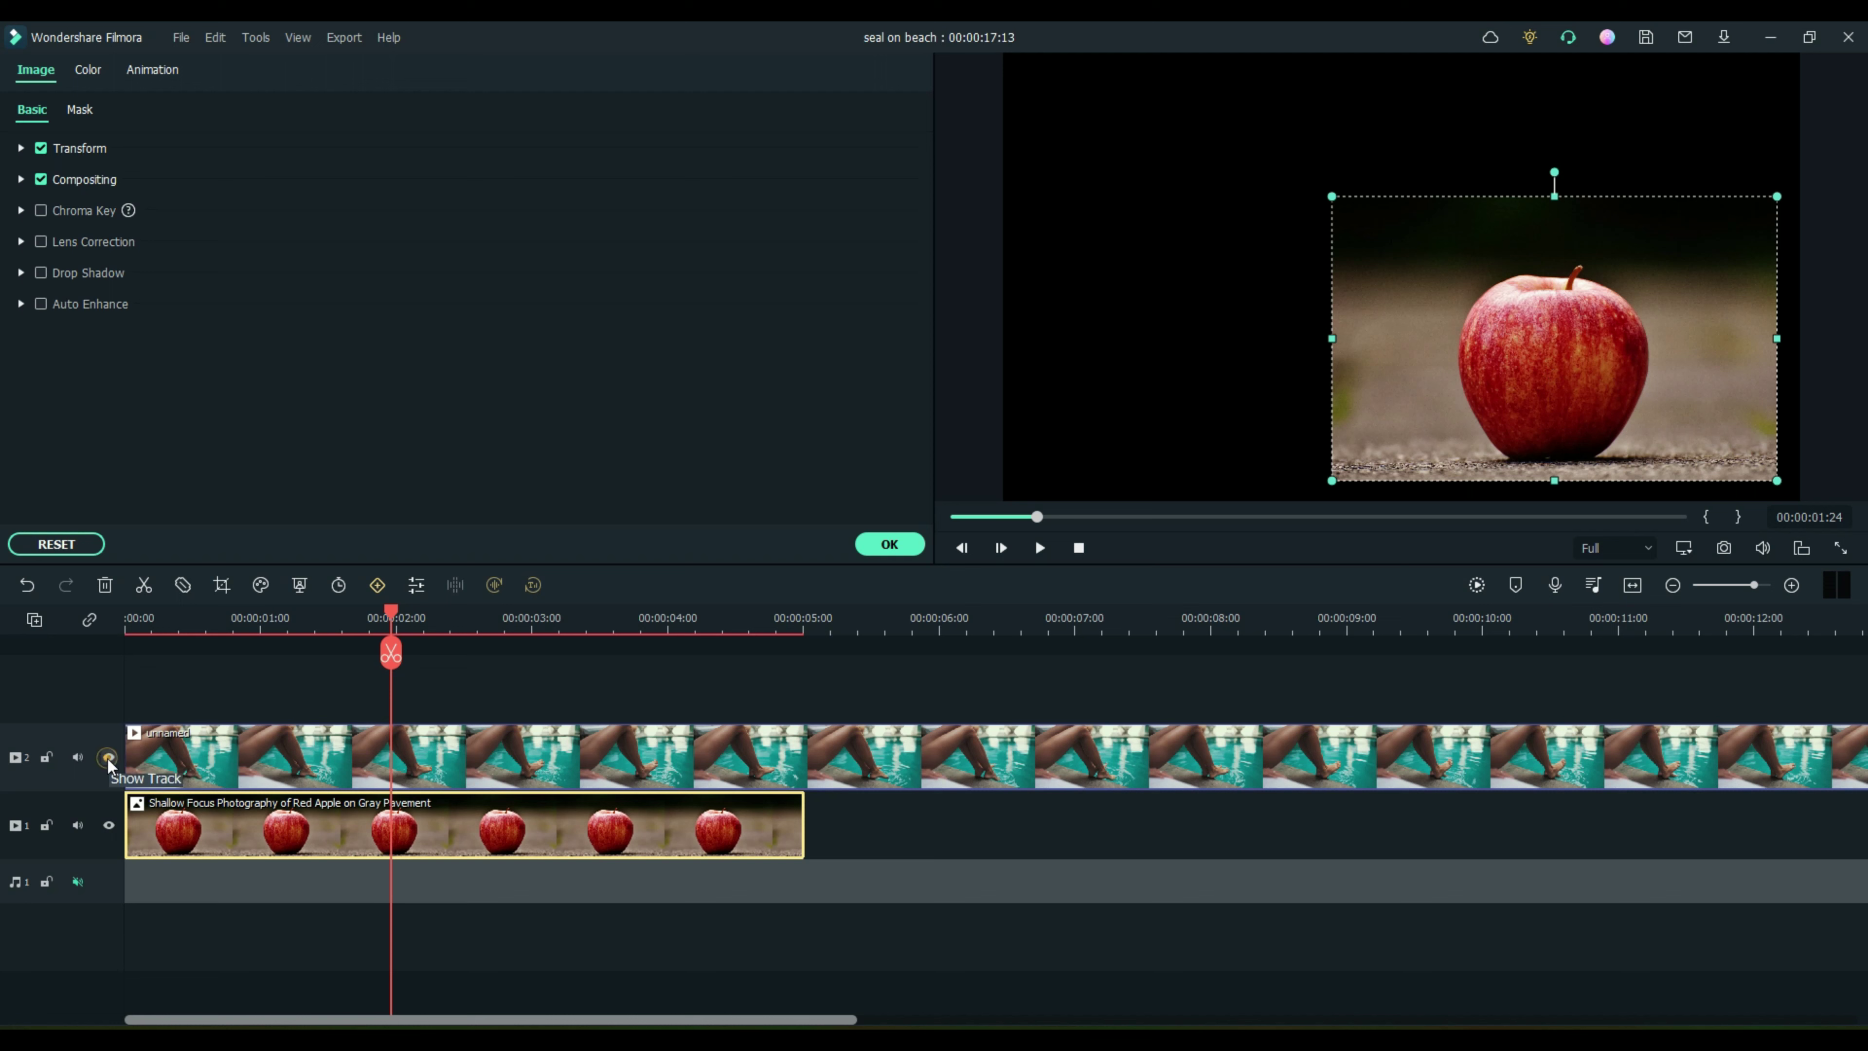
{"action": "left_click", "coordinate": [108, 765]}
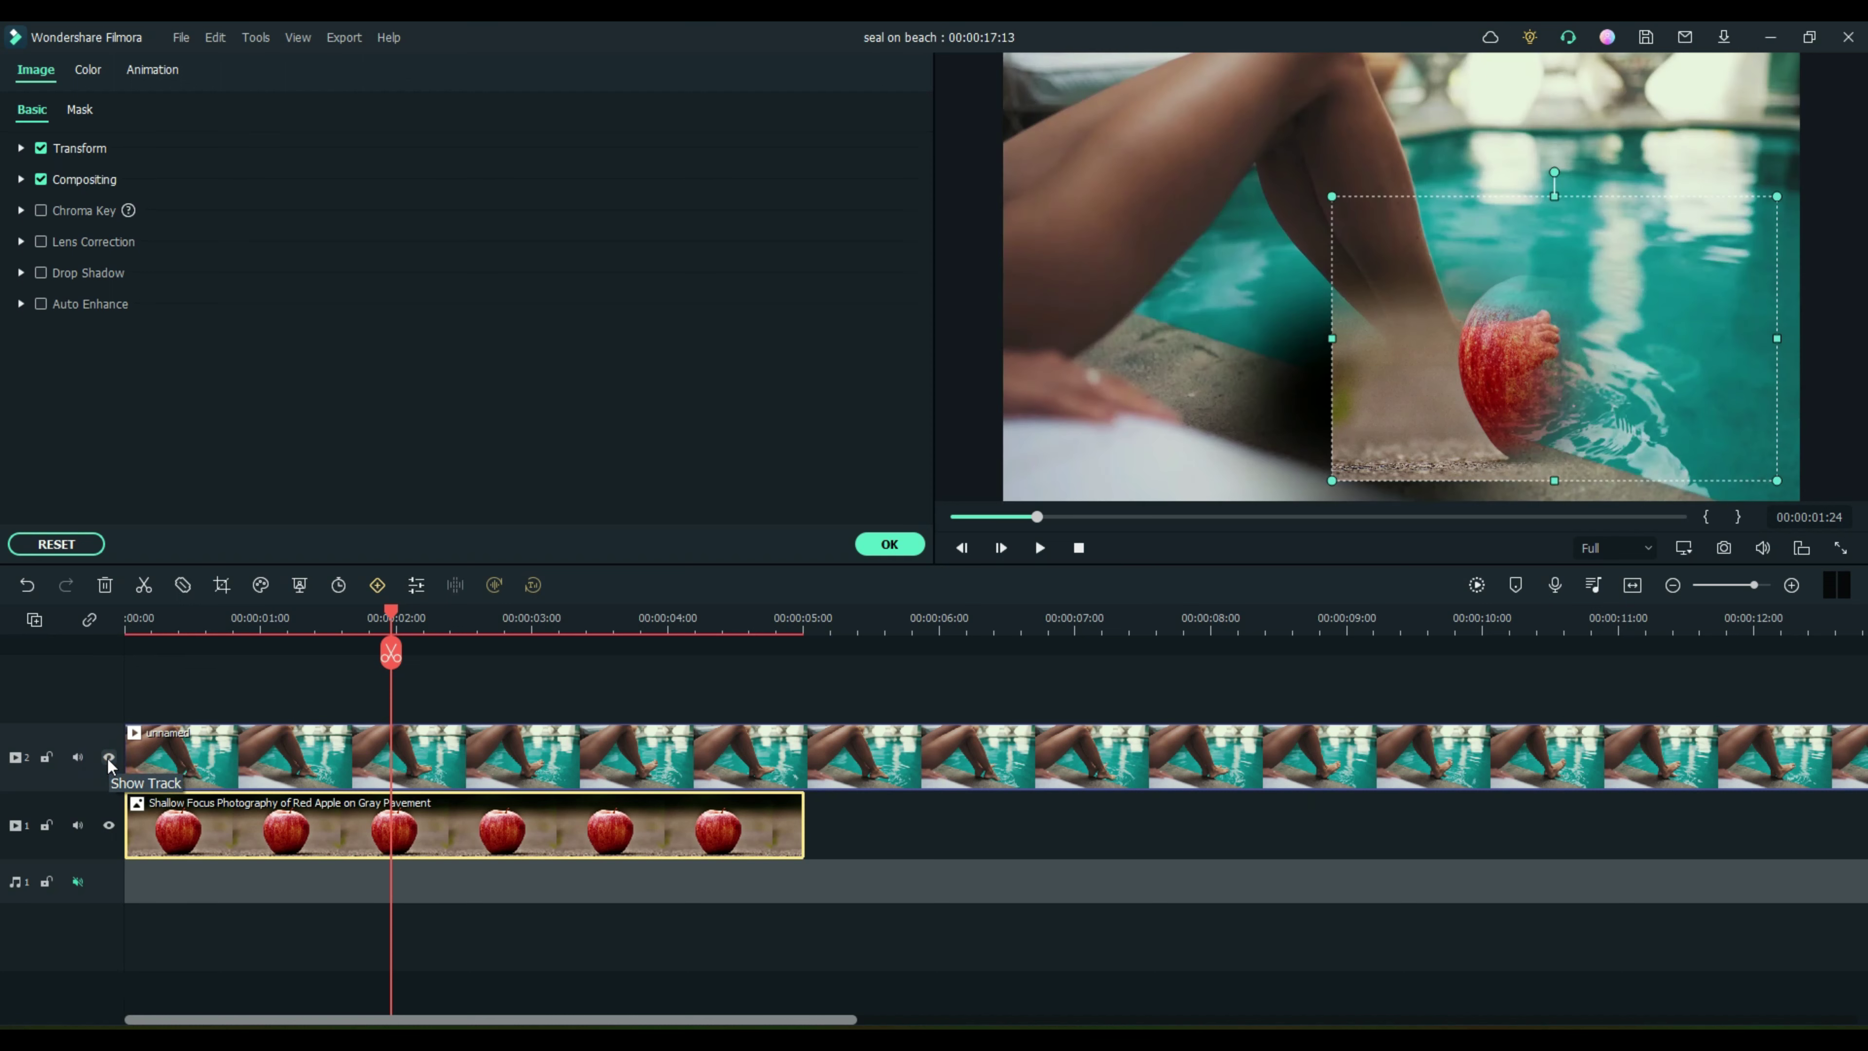
Step: Fit the pool clip's mask over the apple: 46.82% scale, X 32.9, Y -36.7, 31.22% height, 37.50 blur
{"action": "left_click", "coordinate": [279, 751]}
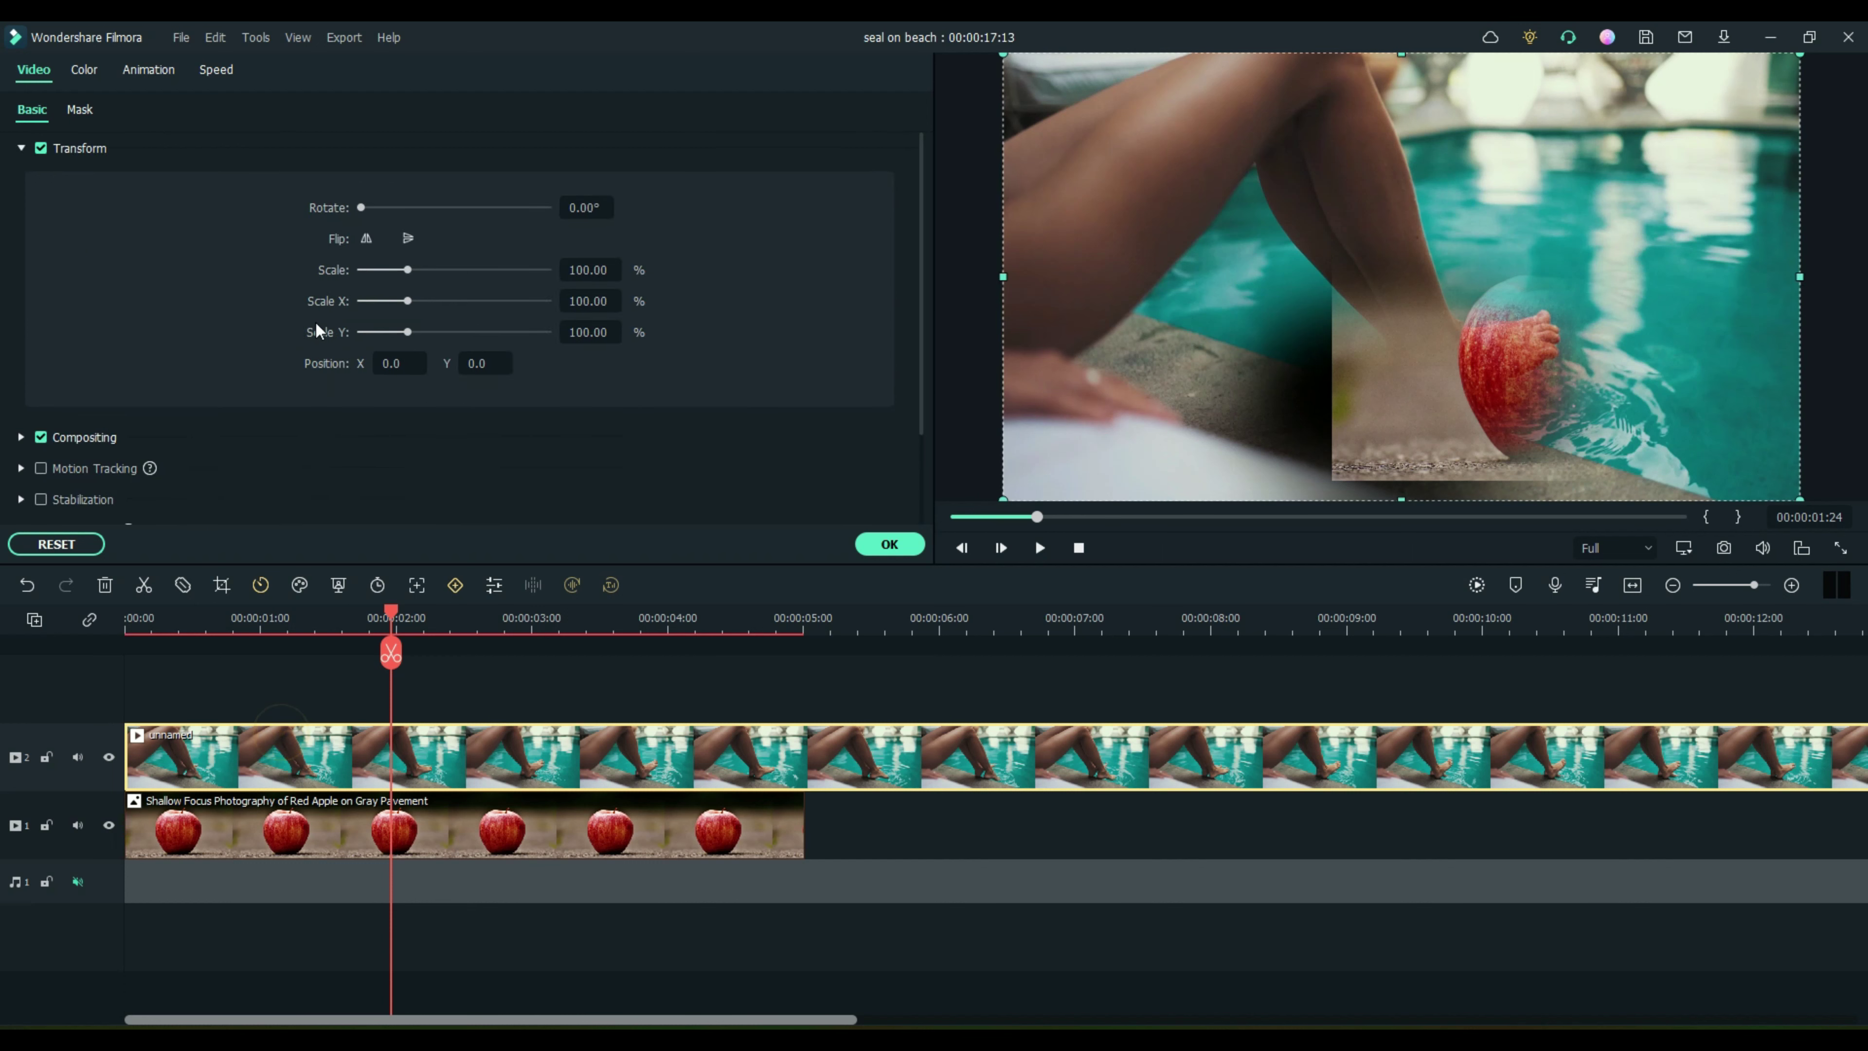
{"action": "left_click", "coordinate": [68, 107]}
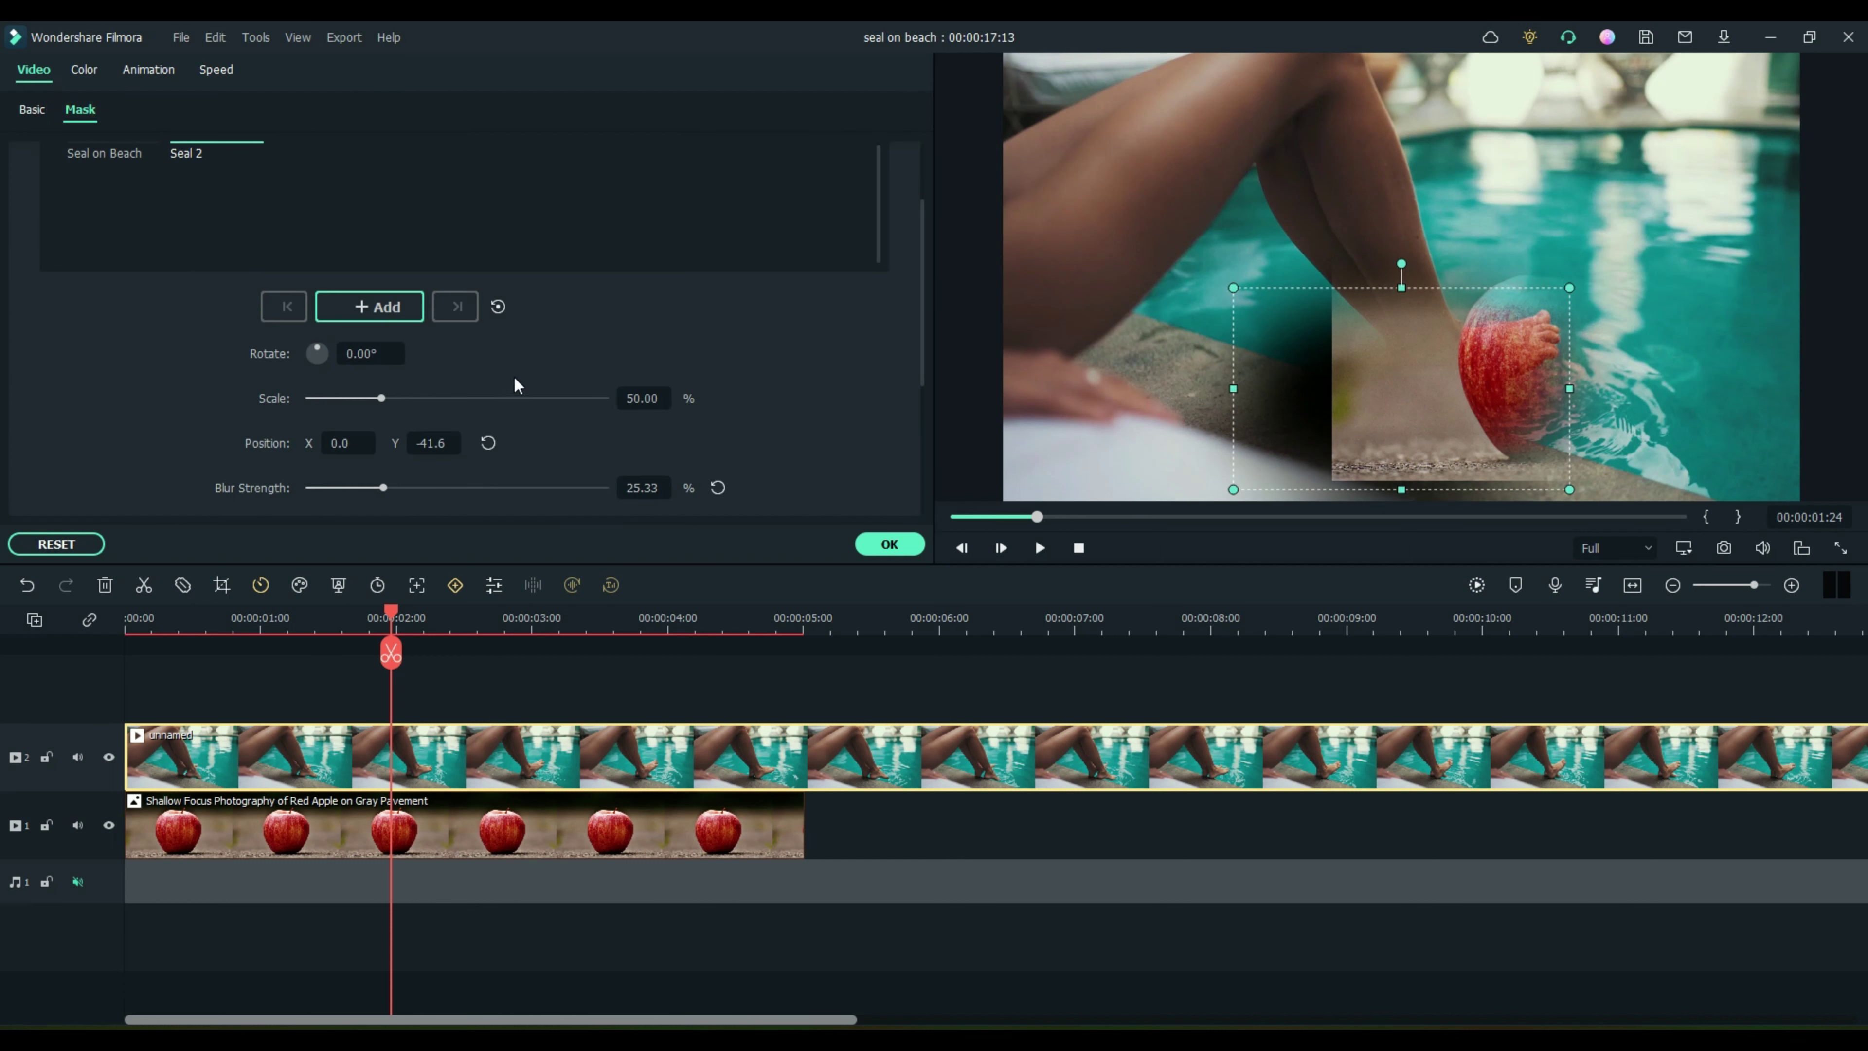
{"action": "scroll", "coordinate": [79, 374], "scroll_direction": "down", "scroll_amount": 3}
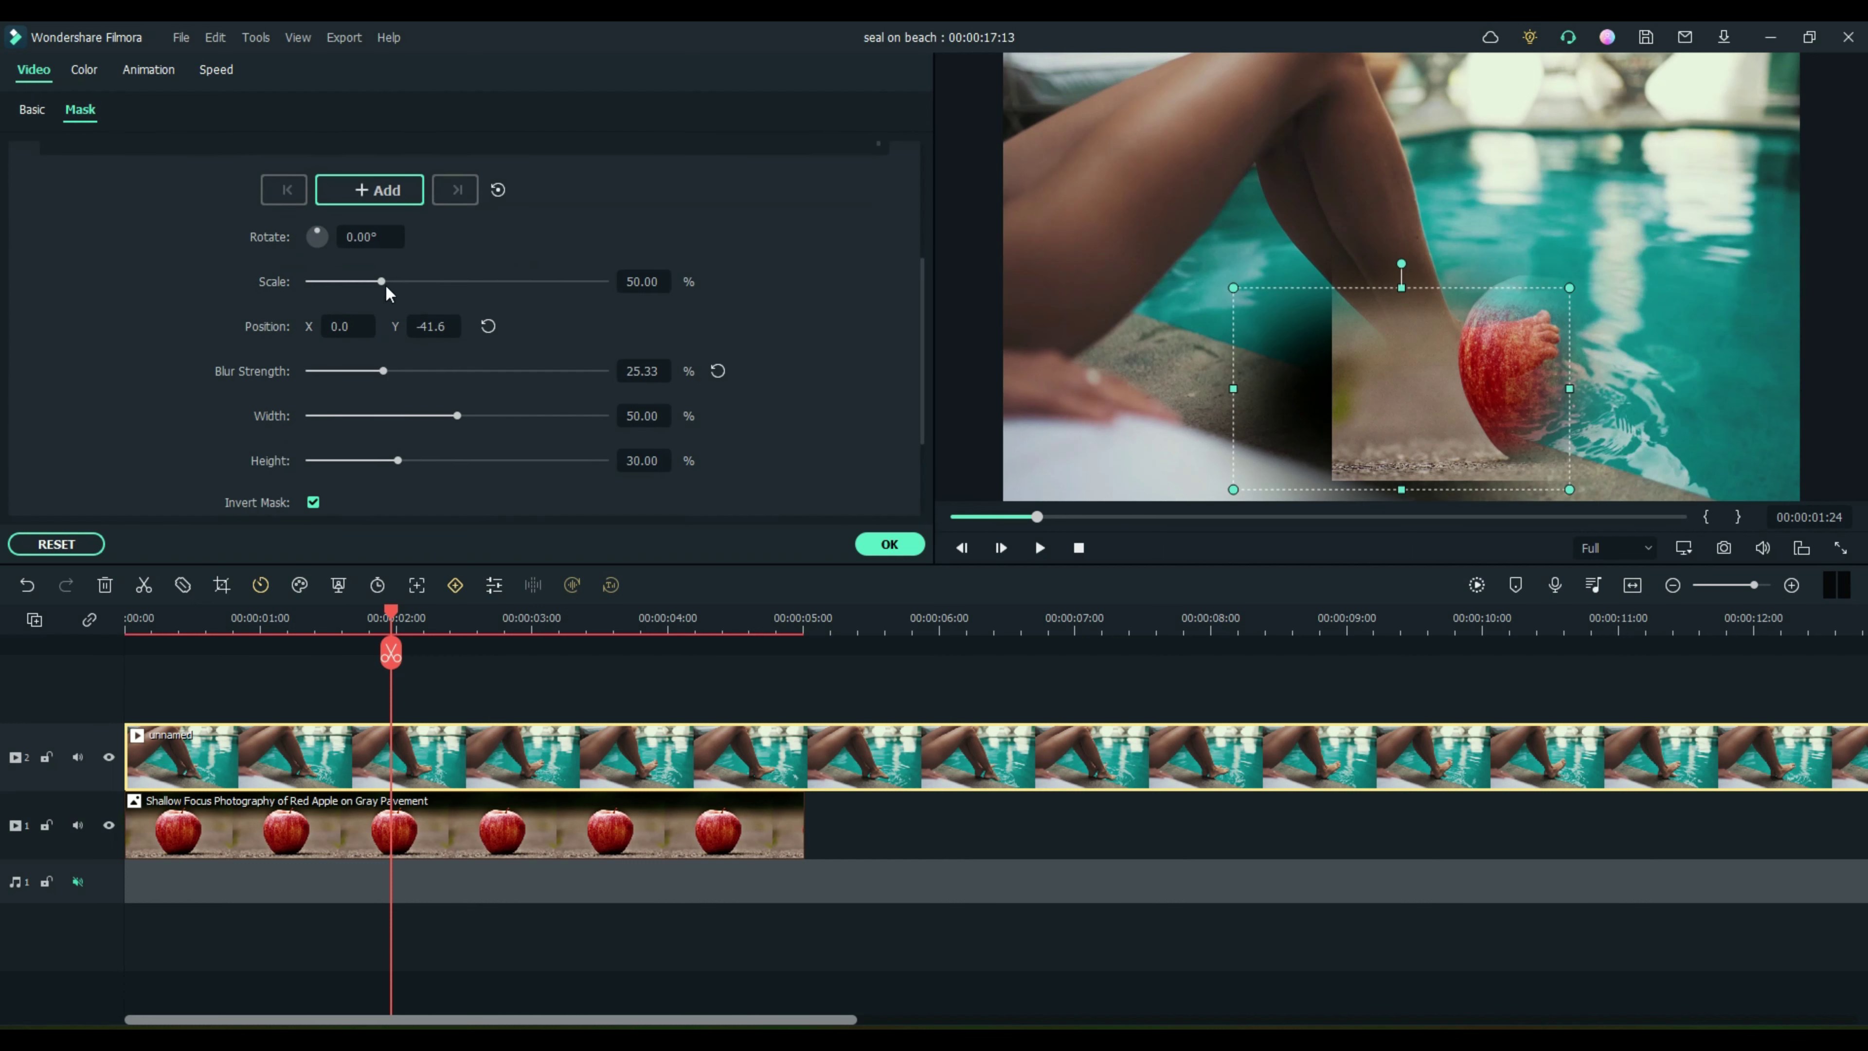
{"action": "left_click_drag", "start_coordinate": [383, 282], "coordinate": [376, 281]}
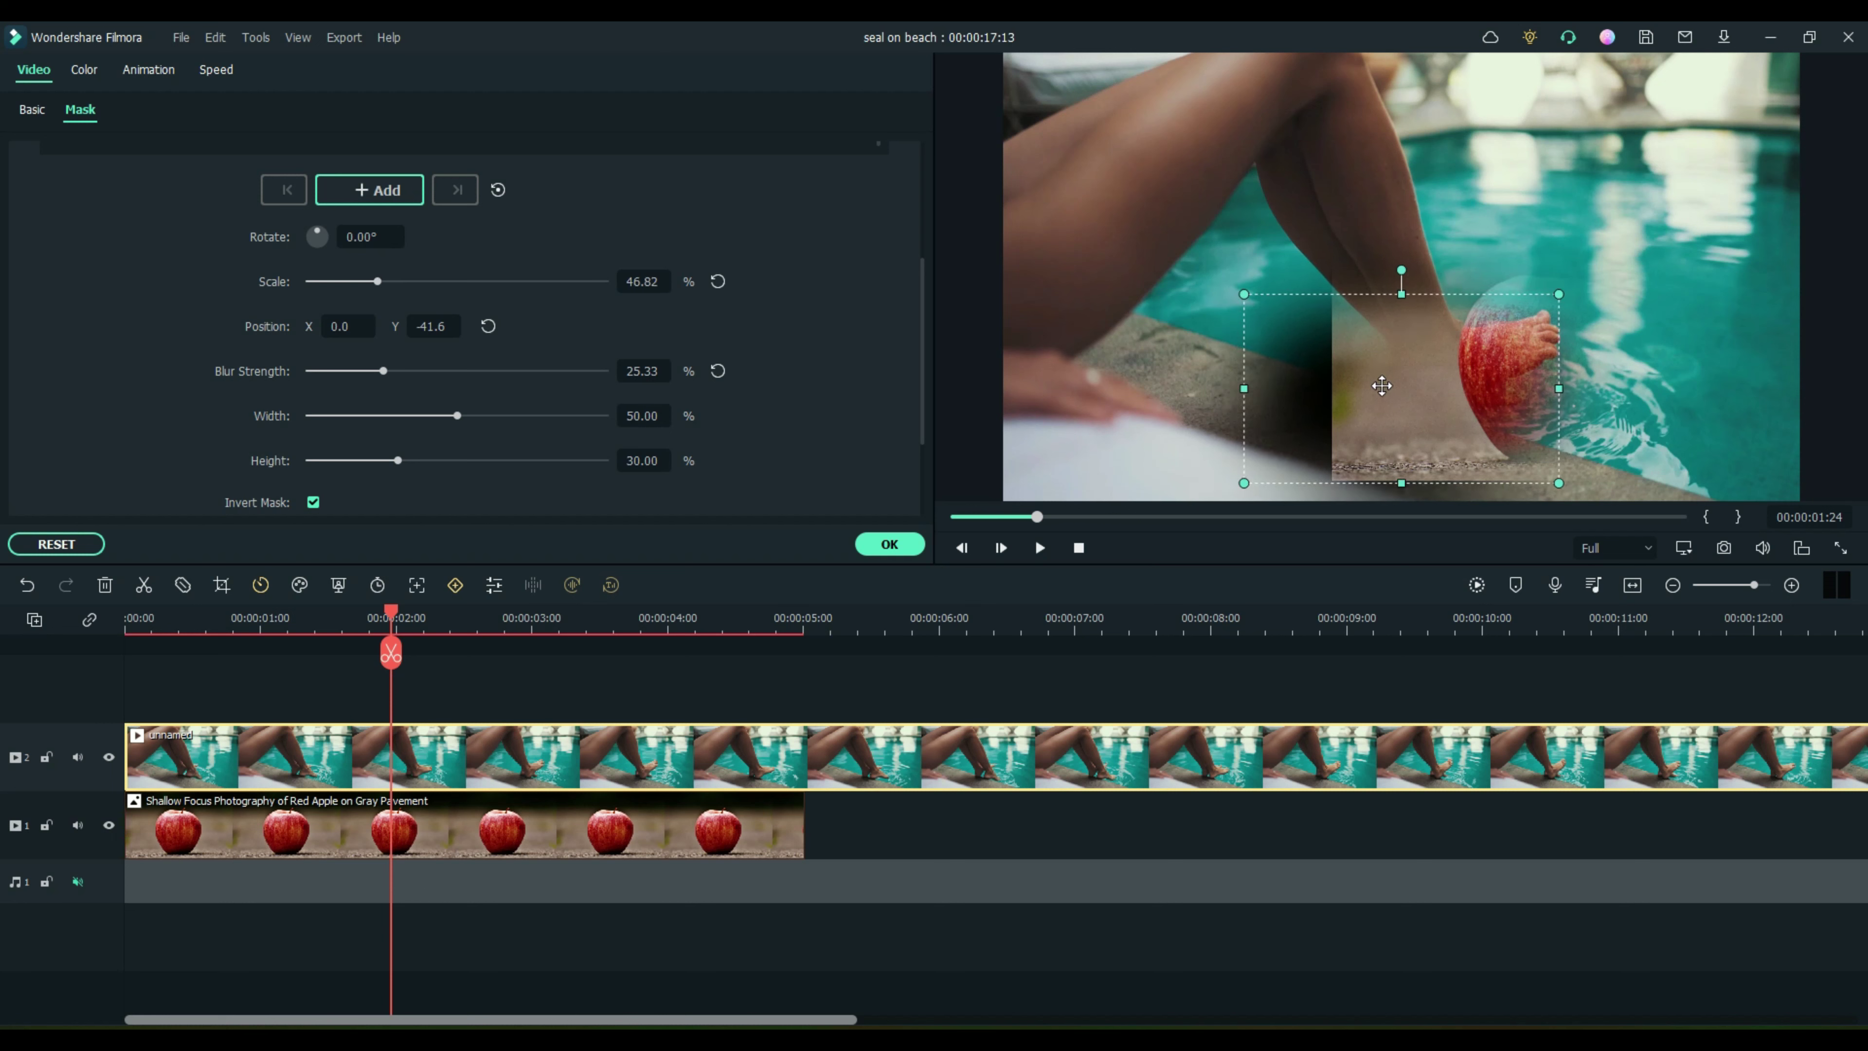
{"action": "left_click_drag", "start_coordinate": [1383, 386], "coordinate": [1530, 383]}
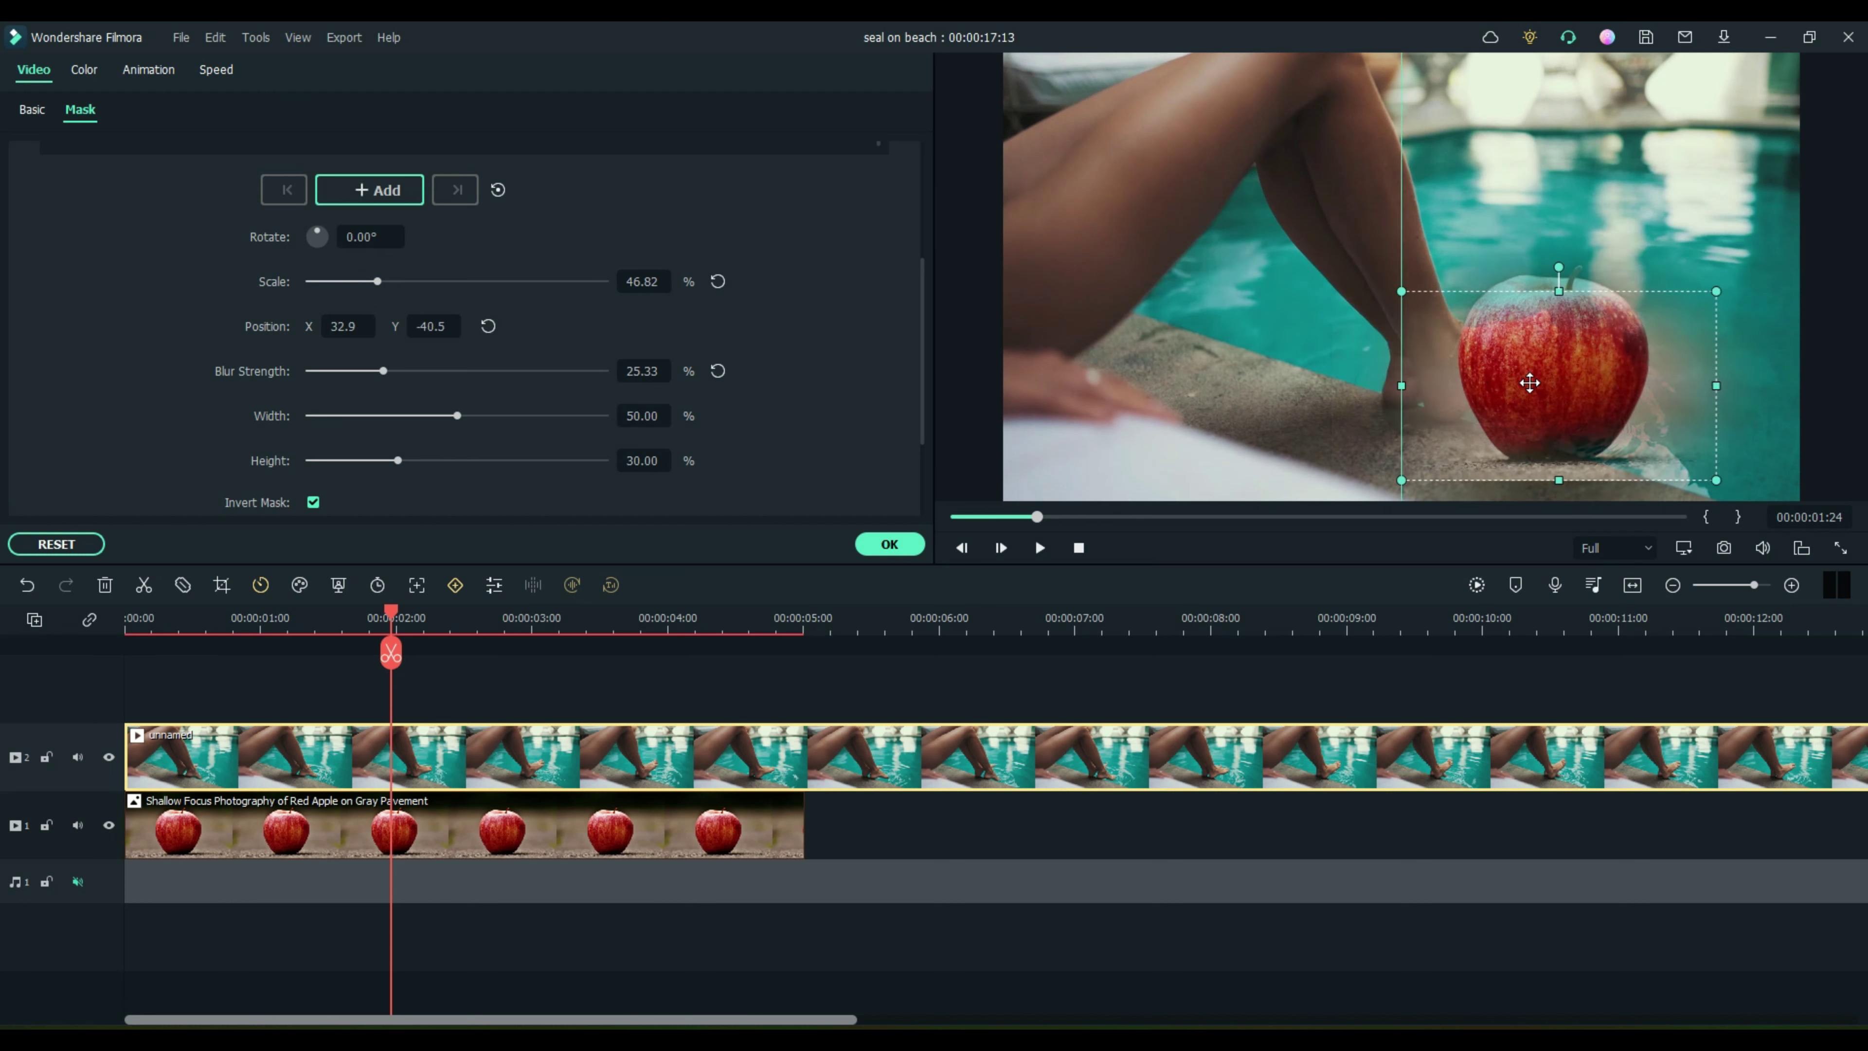
{"action": "mouse_move", "coordinate": [1560, 289]}
{"action": "left_mouse_down"}
{"action": "mouse_move", "coordinate": [1559, 264]}
{"action": "mouse_move", "coordinate": [1560, 336]}
{"action": "mouse_move", "coordinate": [1560, 278]}
{"action": "left_mouse_up"}
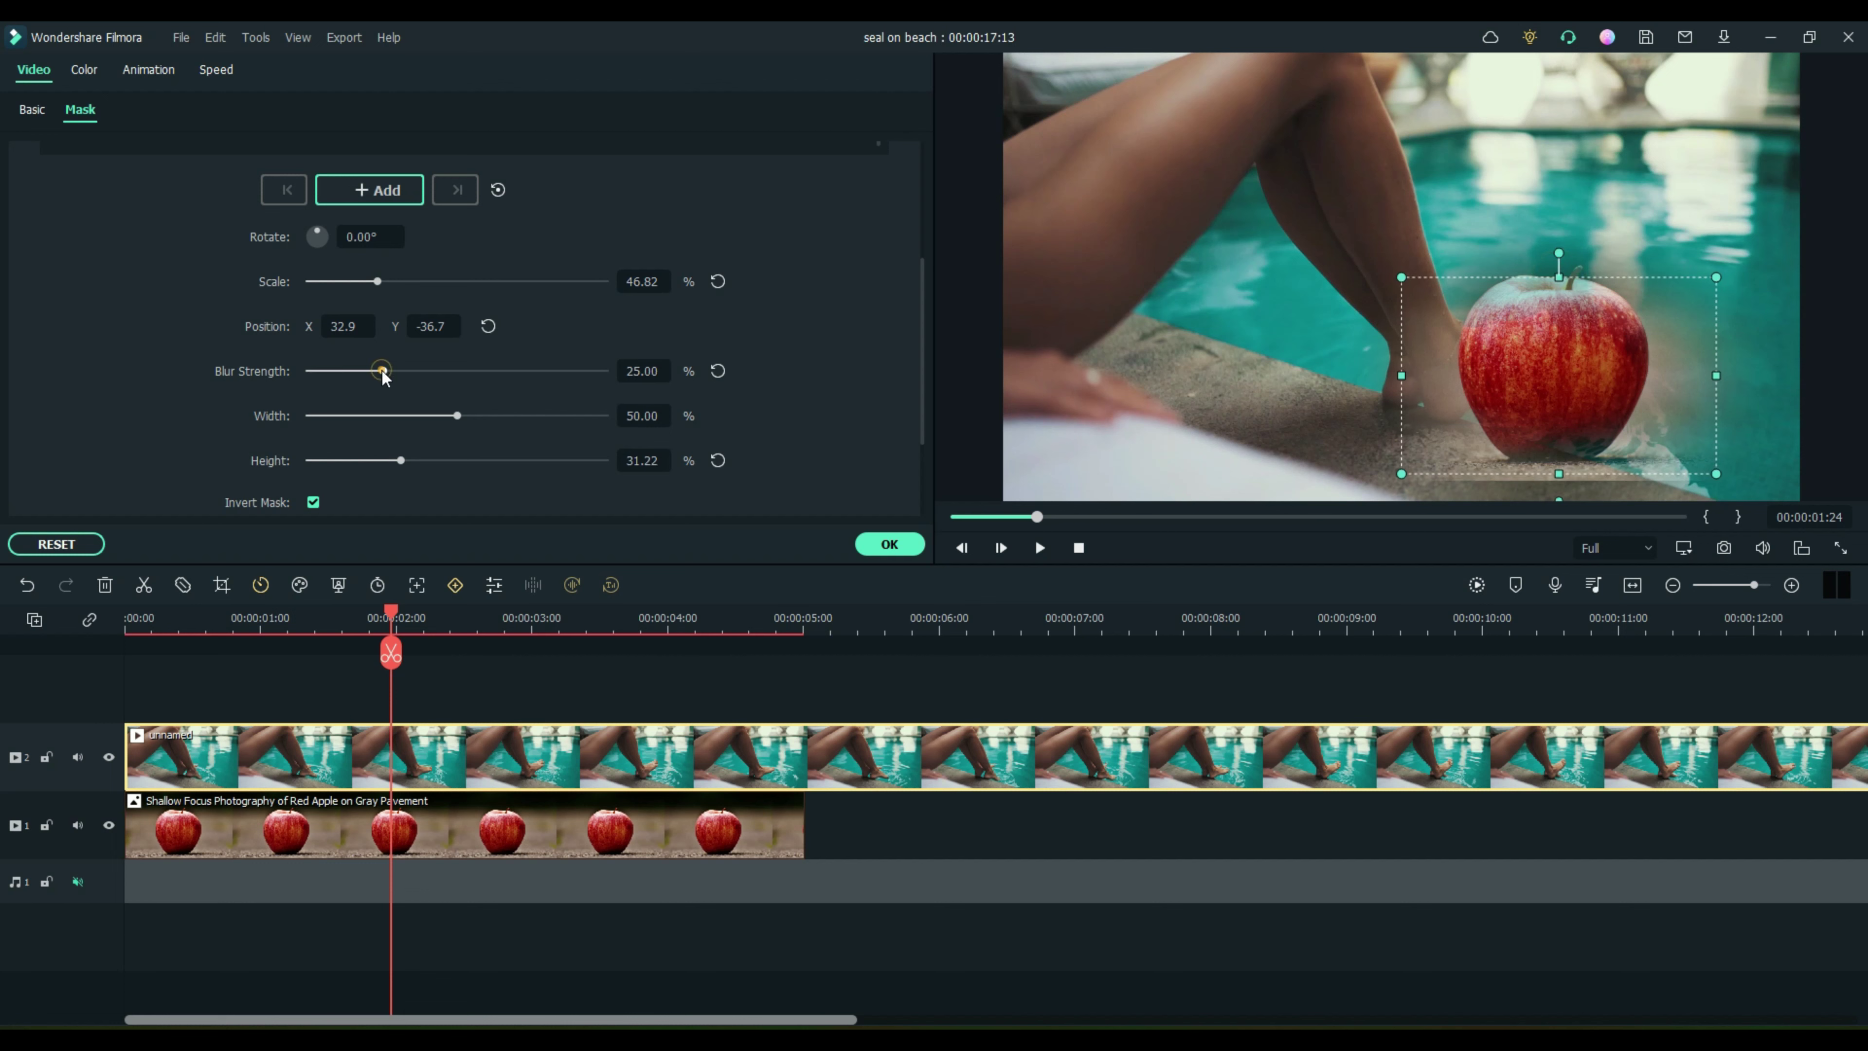
{"action": "left_click_drag", "start_coordinate": [382, 372], "coordinate": [185, 377]}
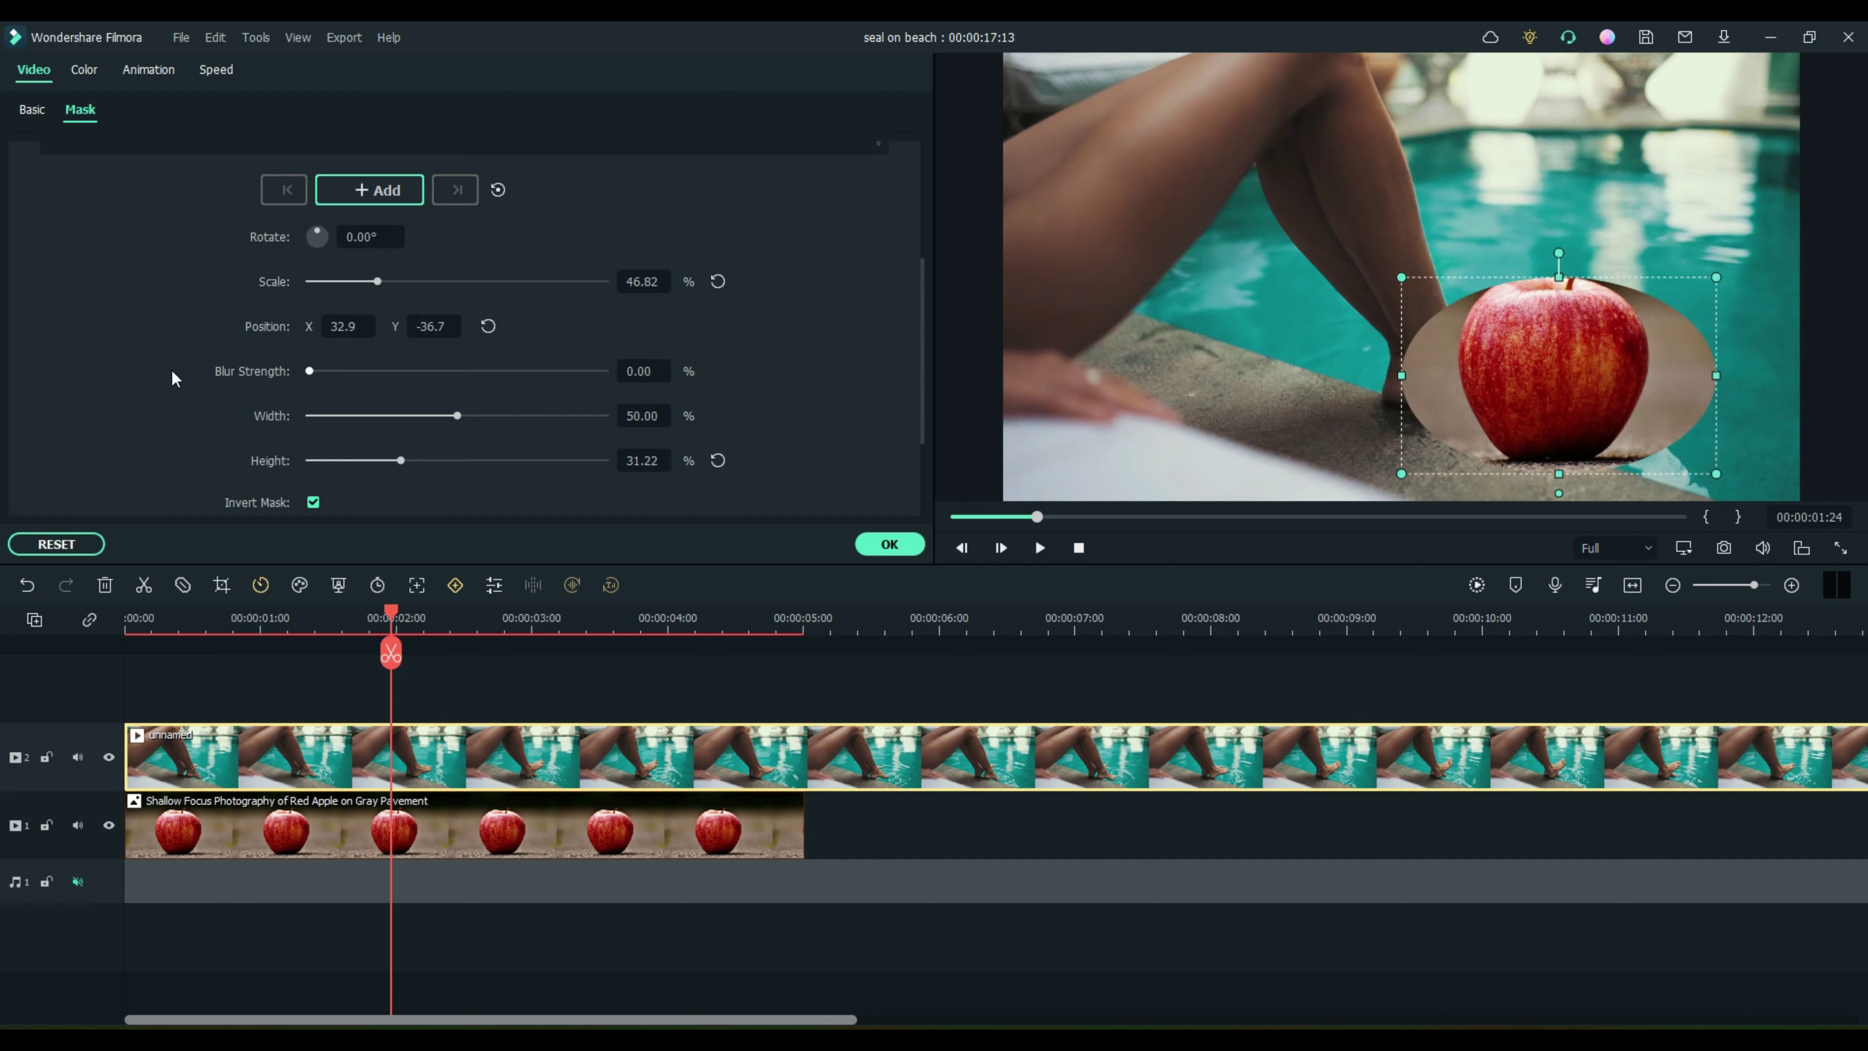
{"action": "left_click_drag", "start_coordinate": [321, 371], "coordinate": [419, 372]}
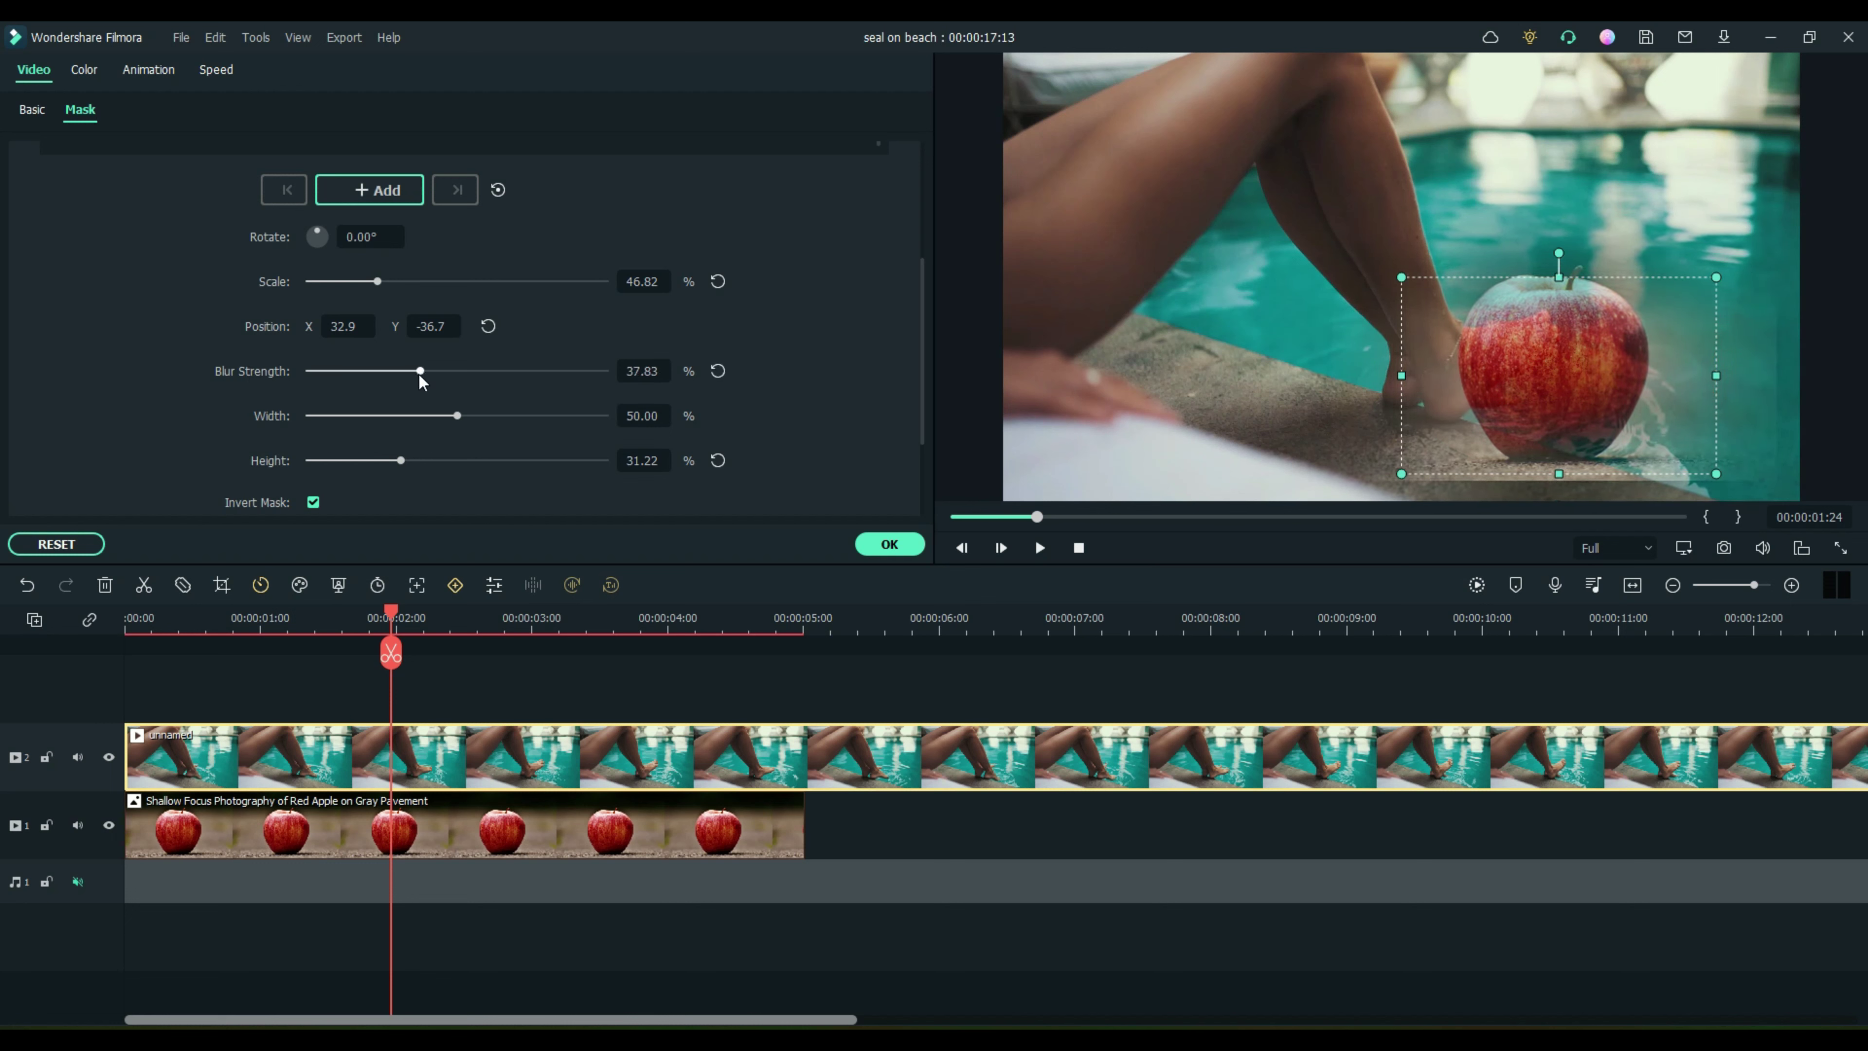
{"action": "left_click", "coordinate": [889, 544]}
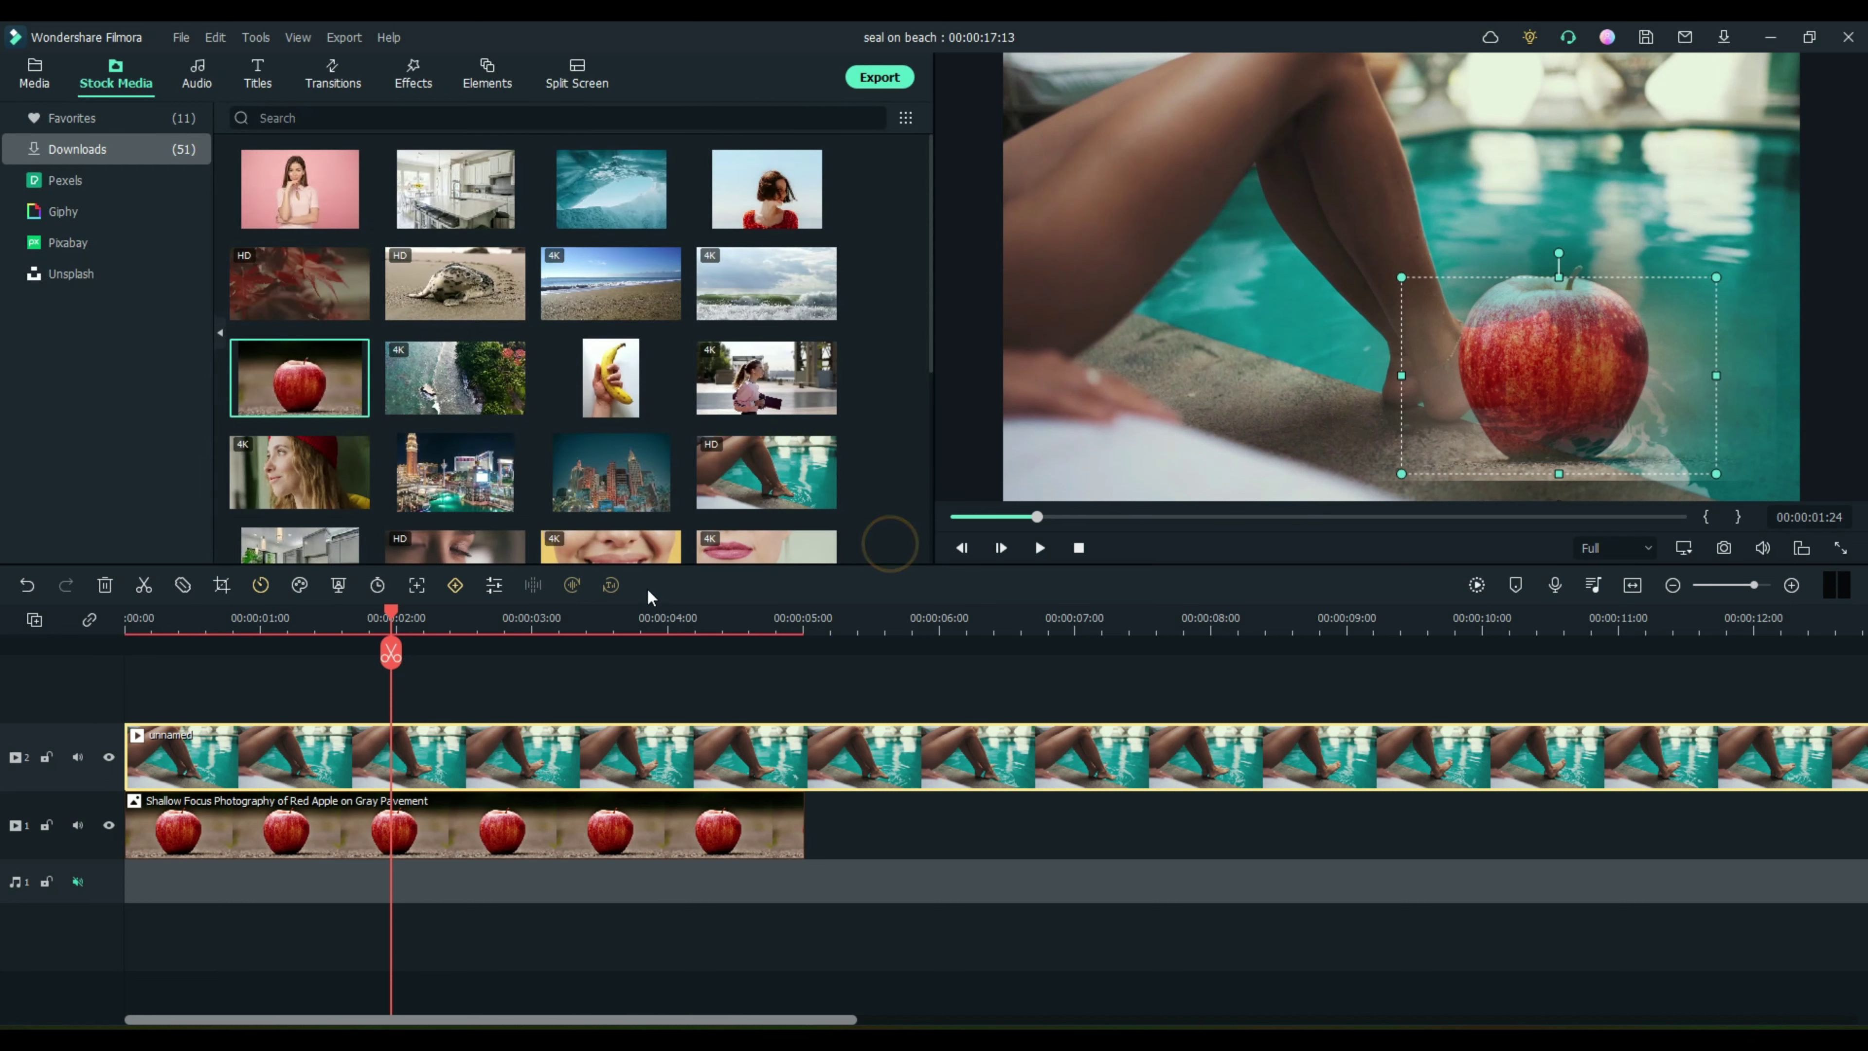
{"action": "left_click_drag", "start_coordinate": [393, 617], "coordinate": [94, 639]}
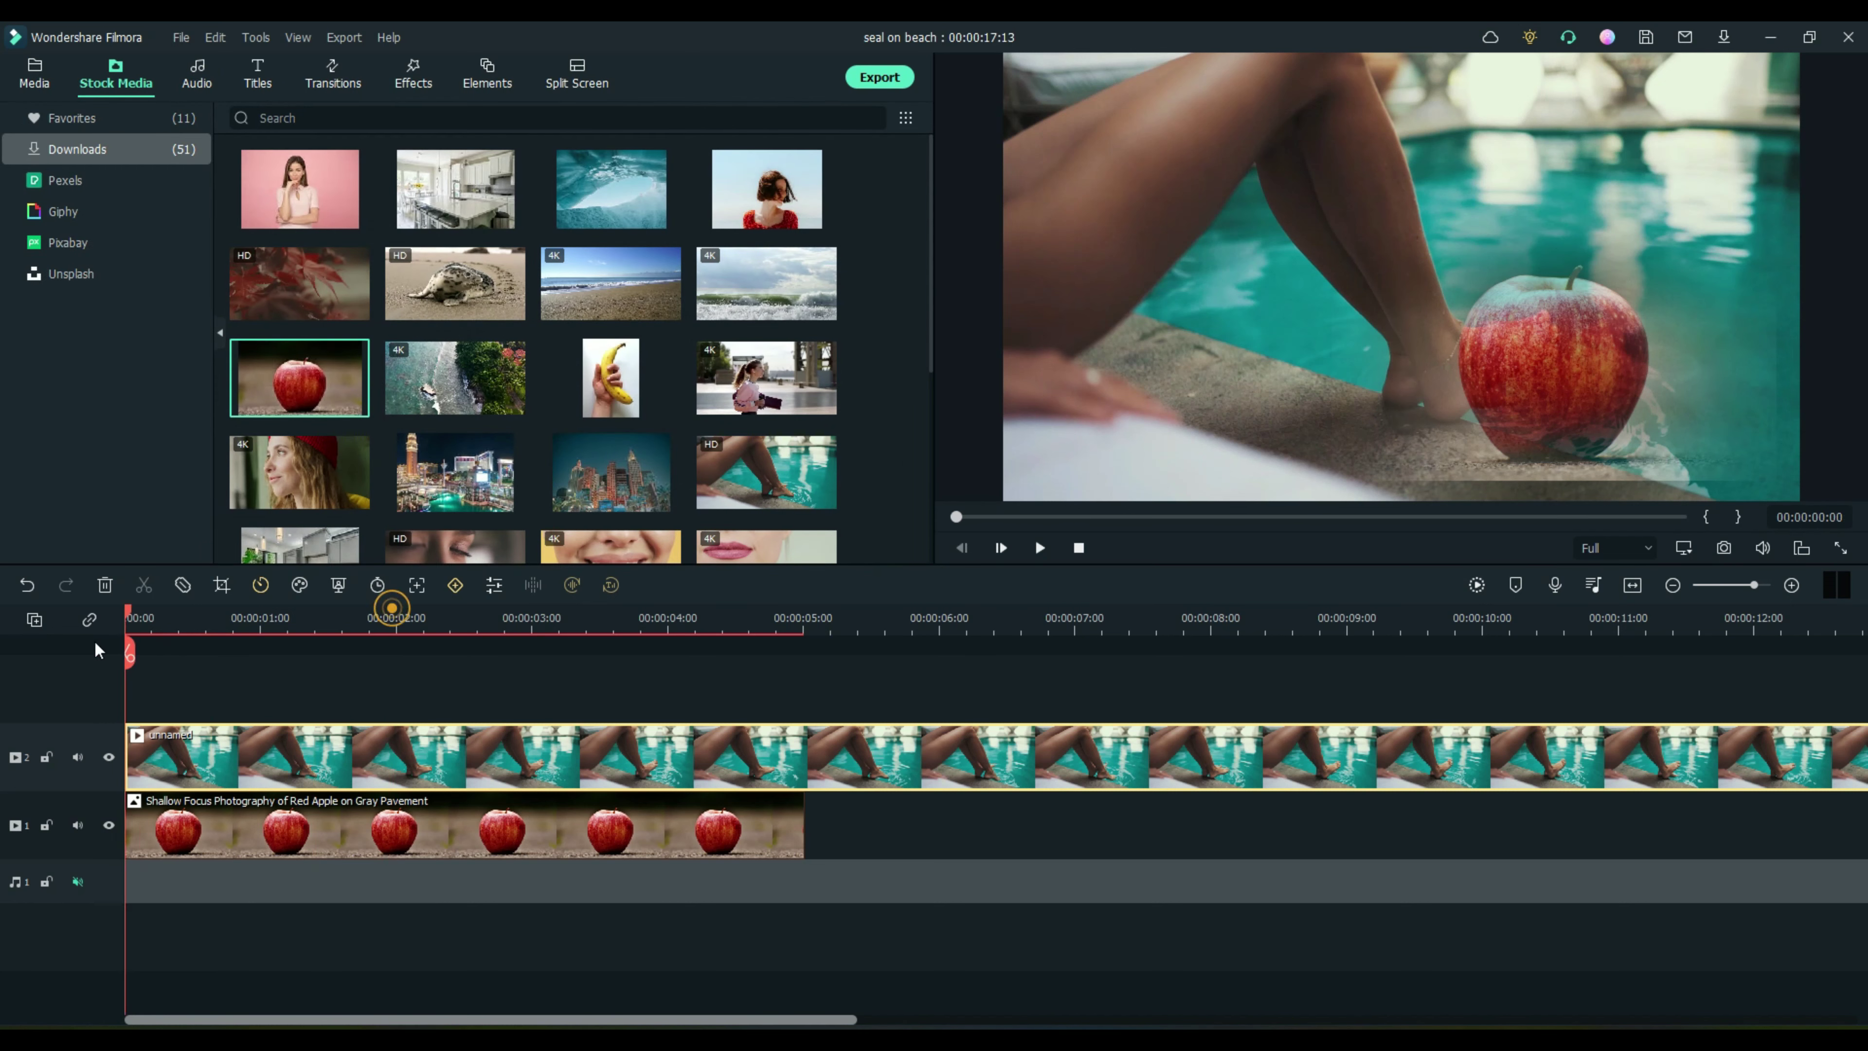
{"action": "left_click", "coordinate": [1041, 548]}
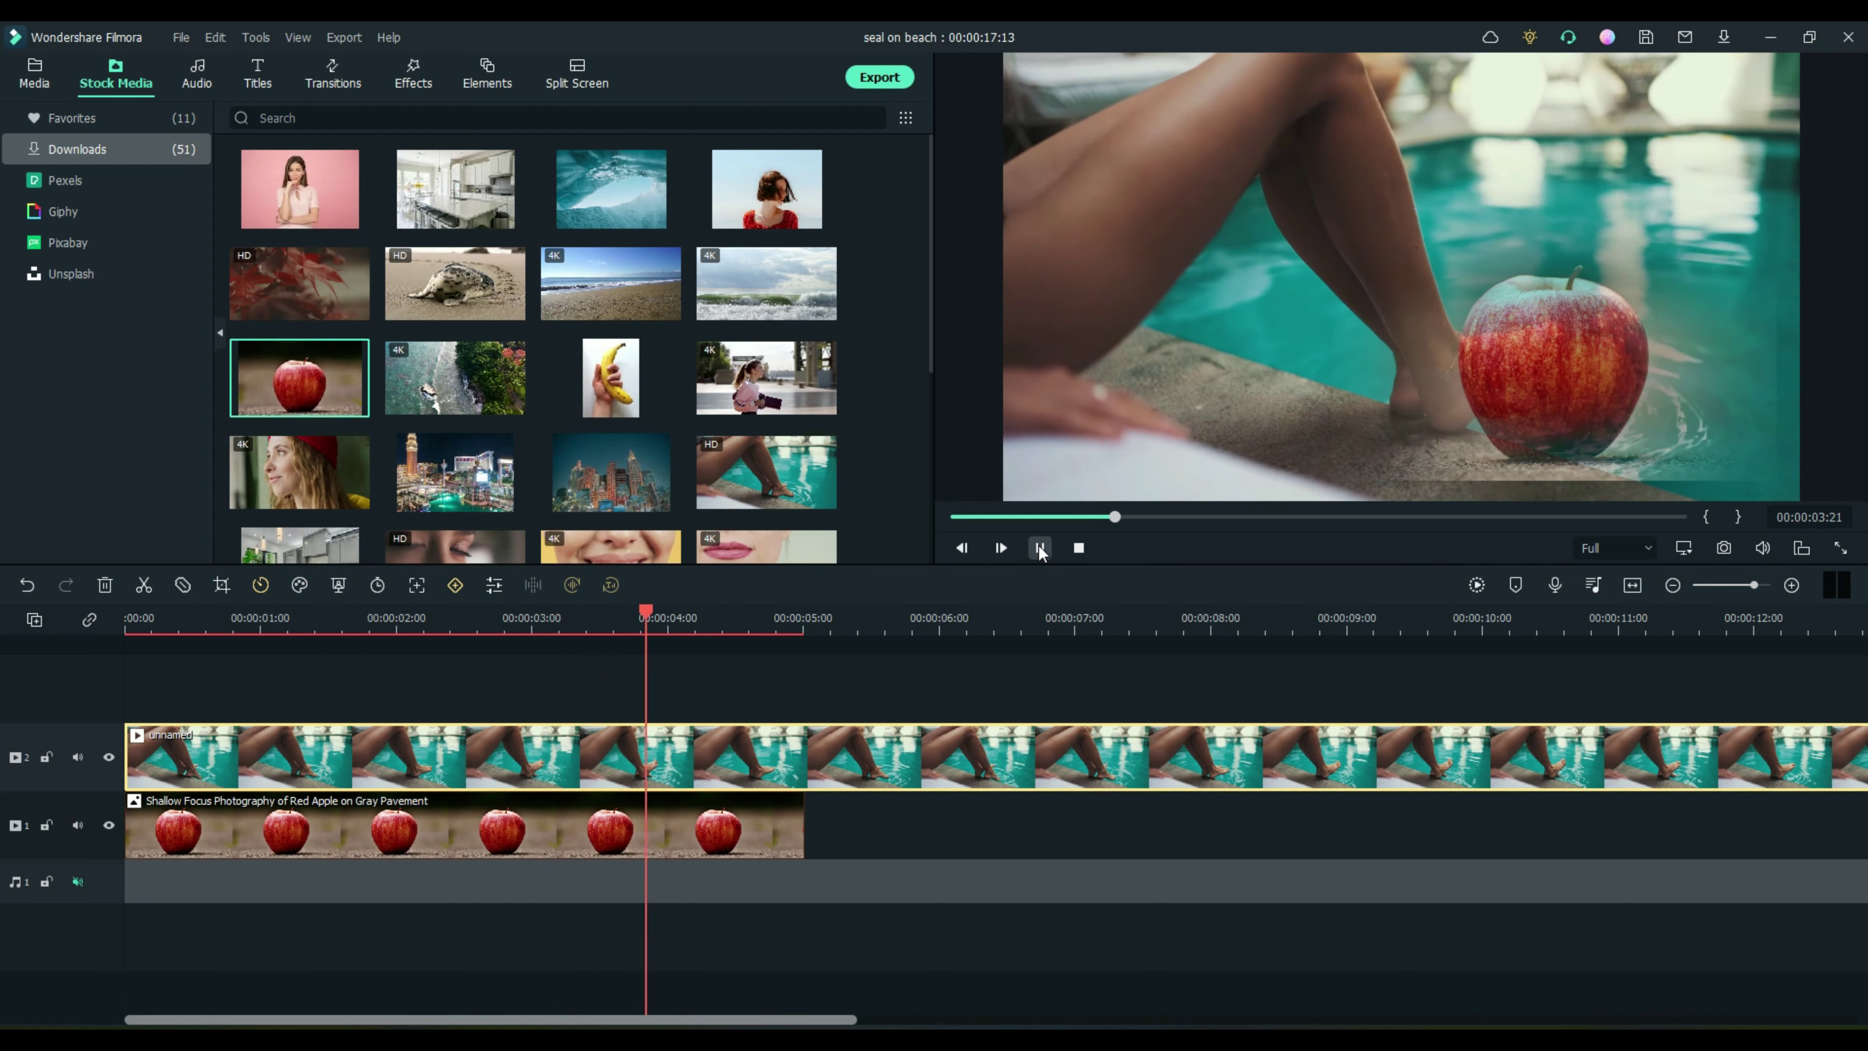
{"action": "left_click", "coordinate": [1040, 547]}
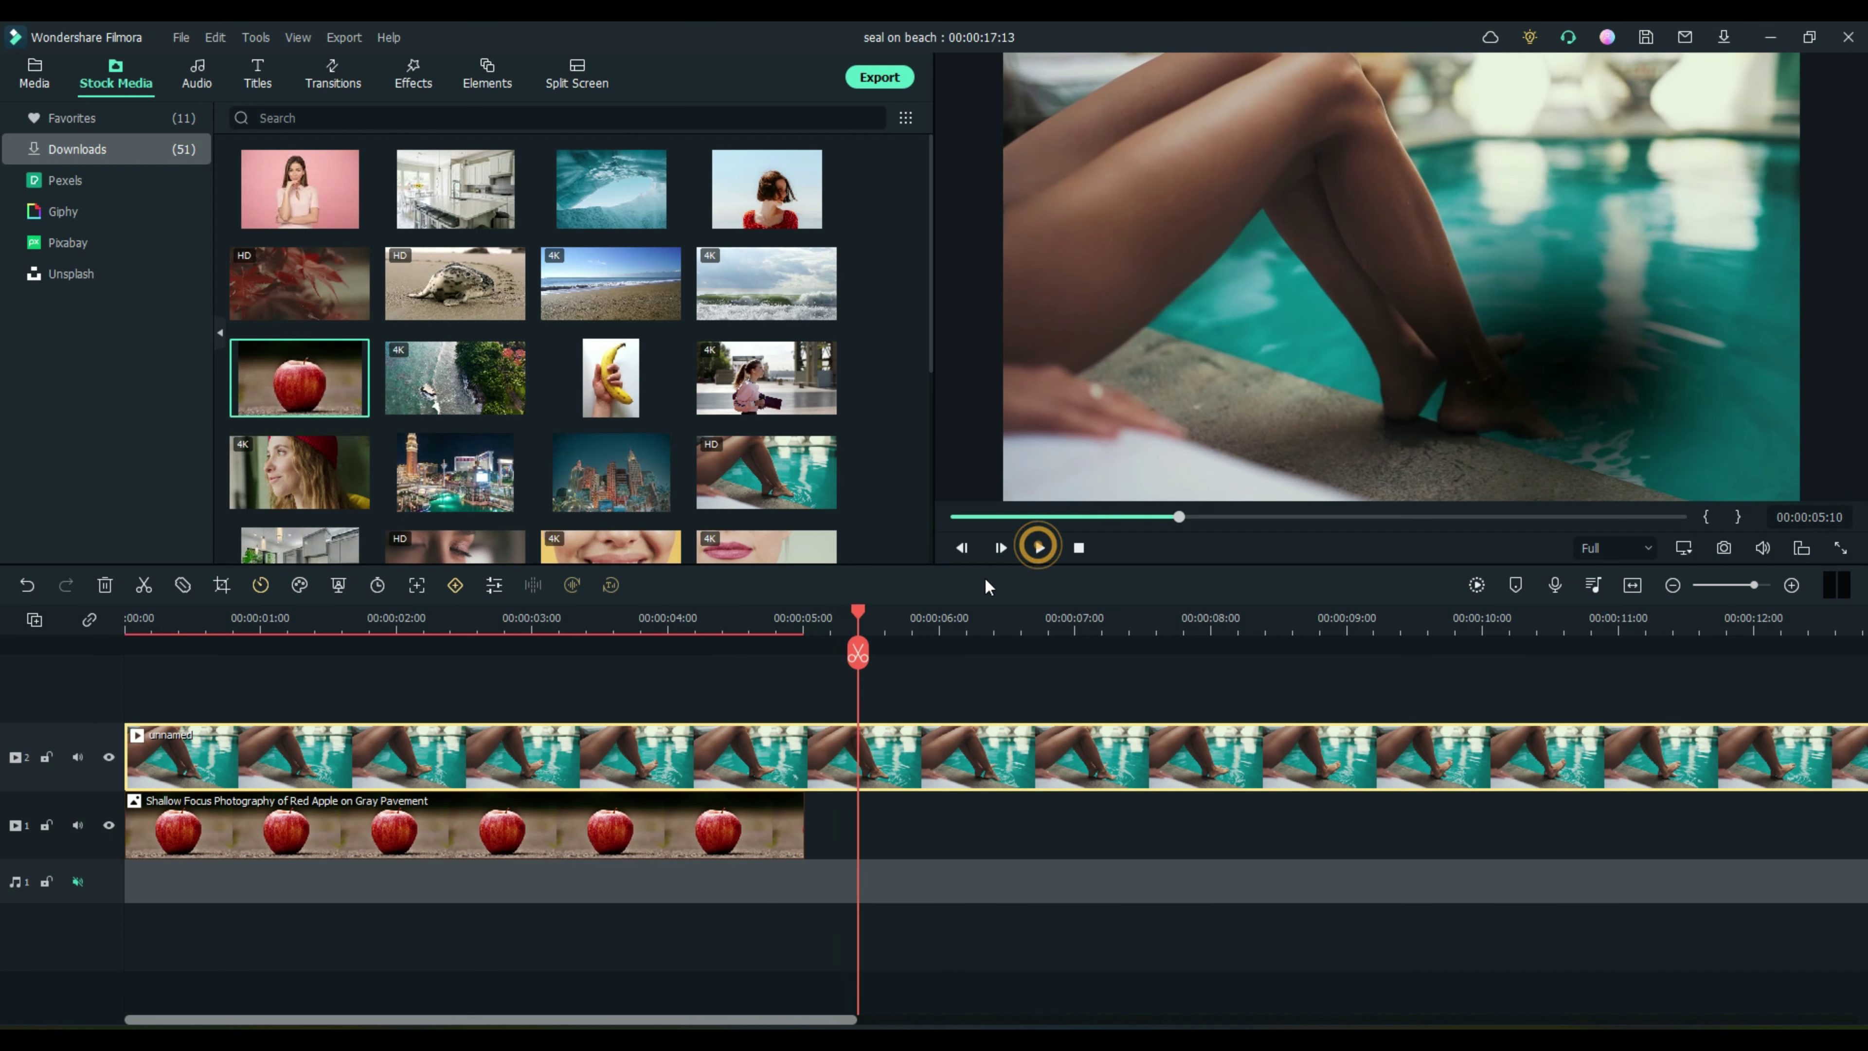